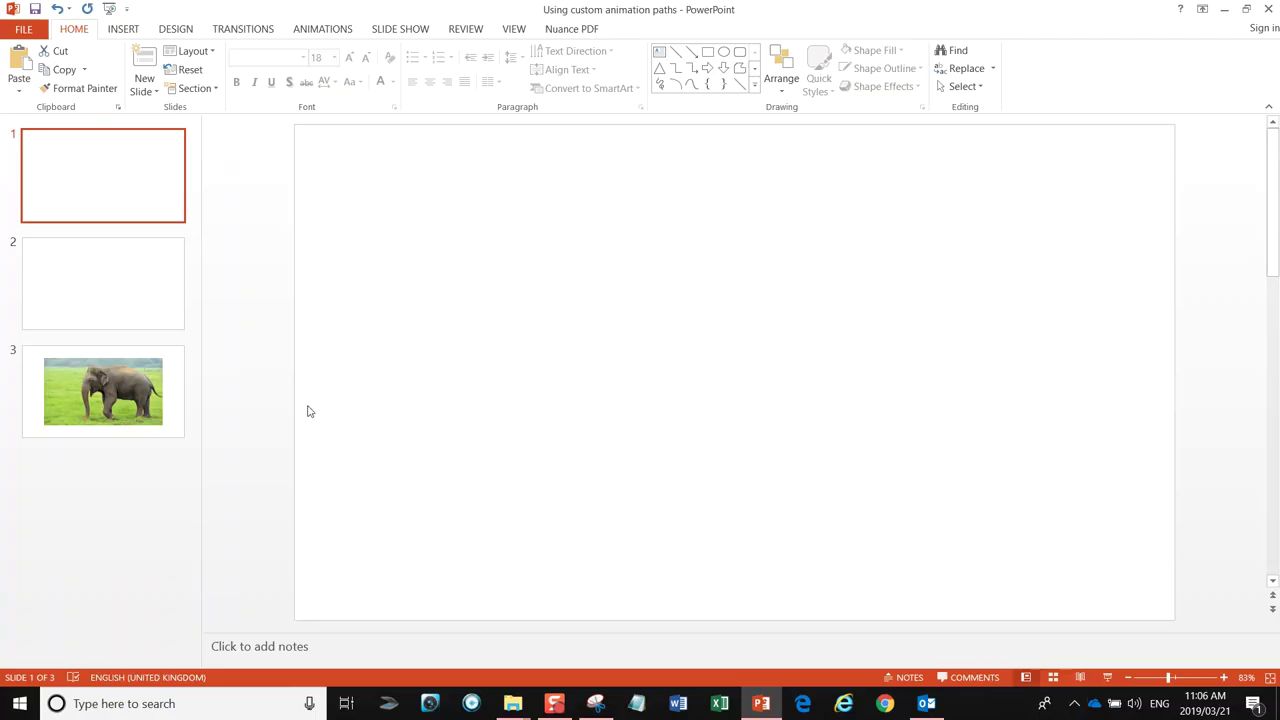
Step: Collapse the slide thumbnail pane so blank slide 1 fills more of the window
drag(200, 392, 8, 418)
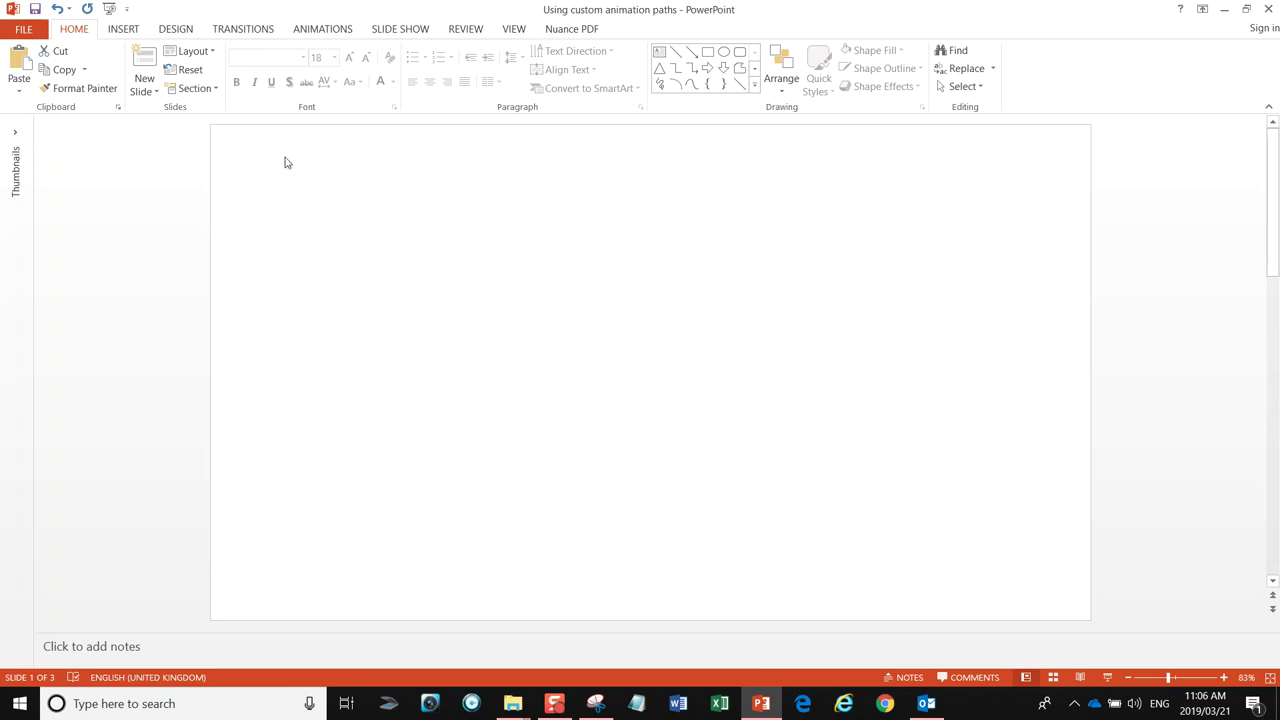
click(128, 33)
Step: Draw a large blue square on the blank slide with the Rectangle shape
click(268, 78)
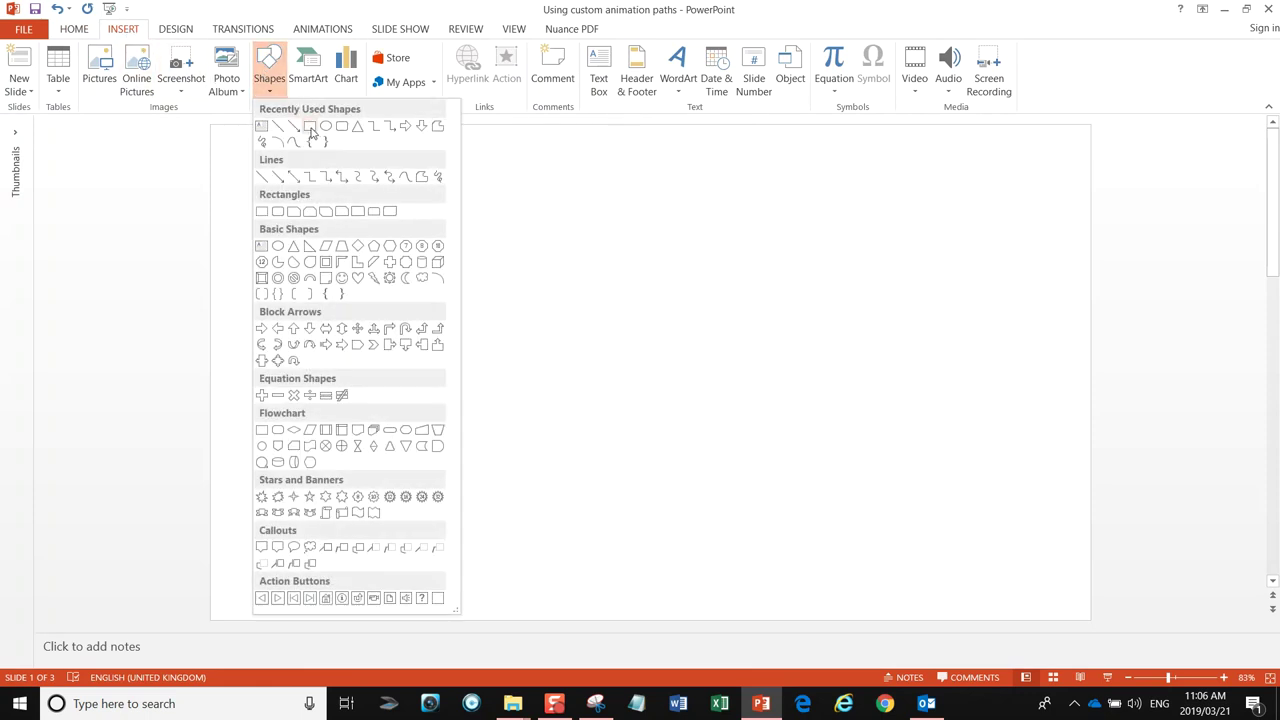
click(311, 128)
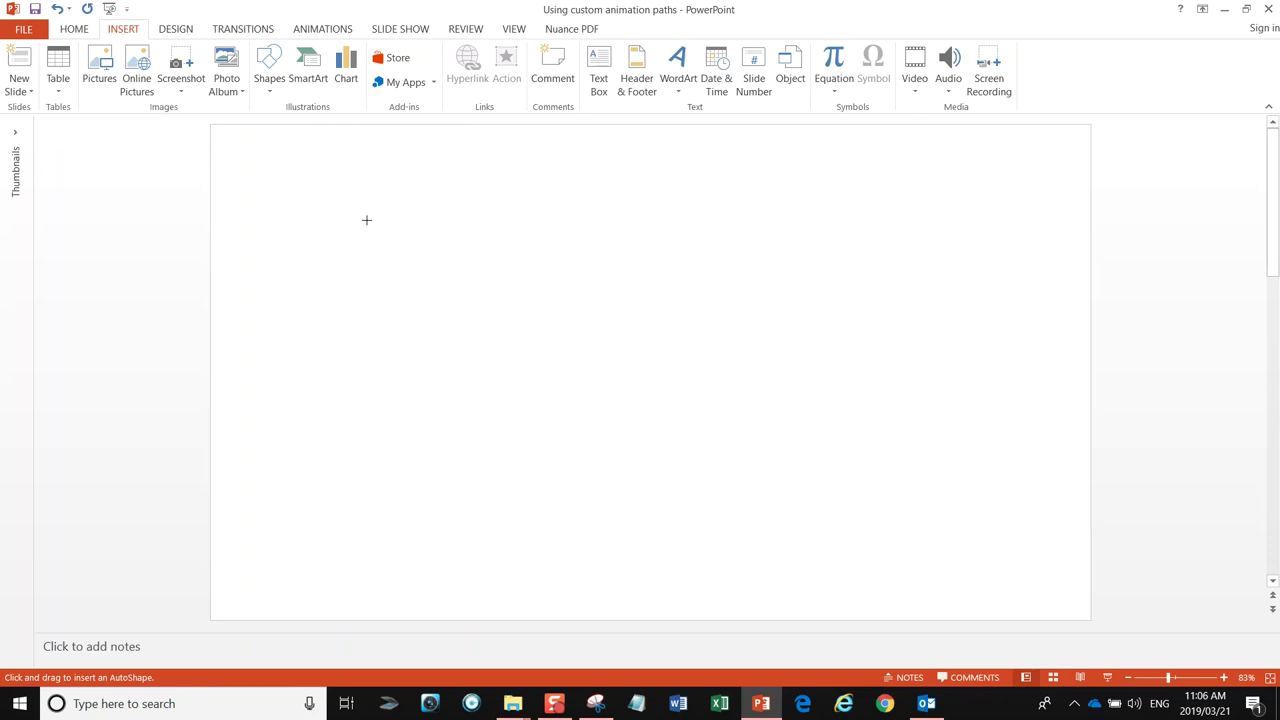
drag(367, 221, 579, 421)
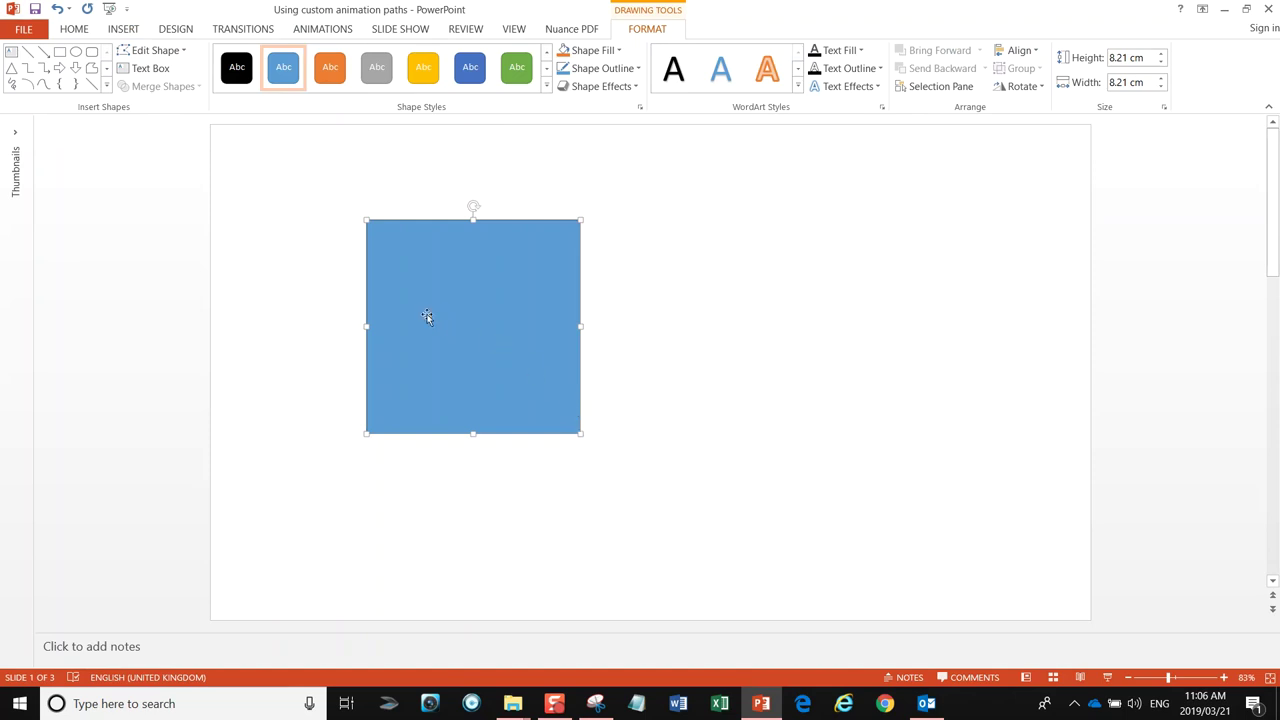
click(332, 270)
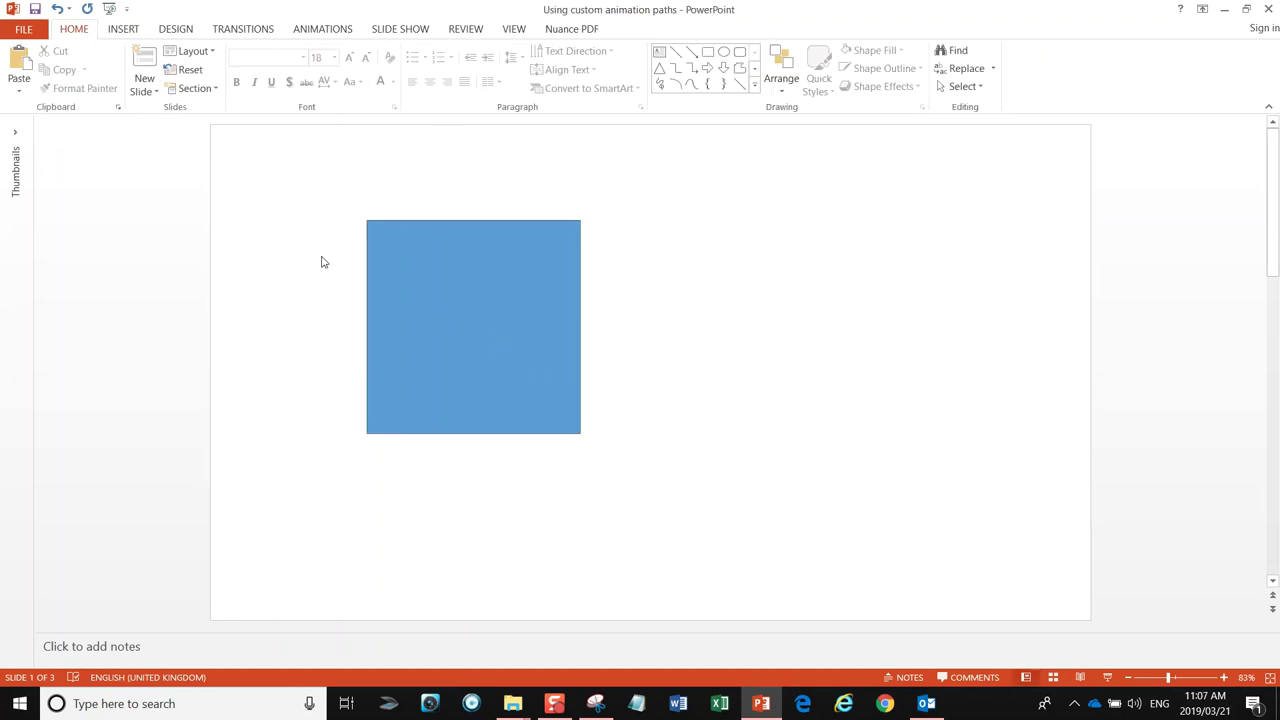
Step: Draw a small Oval circle centred on the square's bottom edge
click(123, 30)
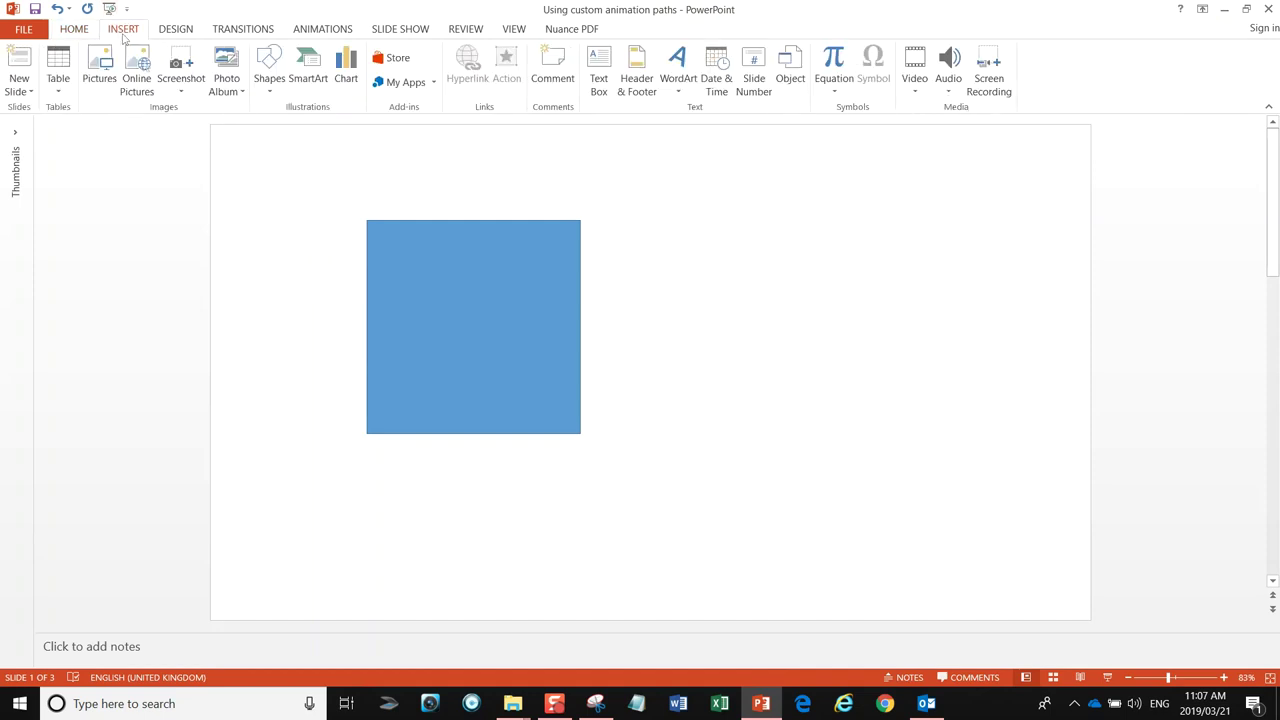
click(269, 75)
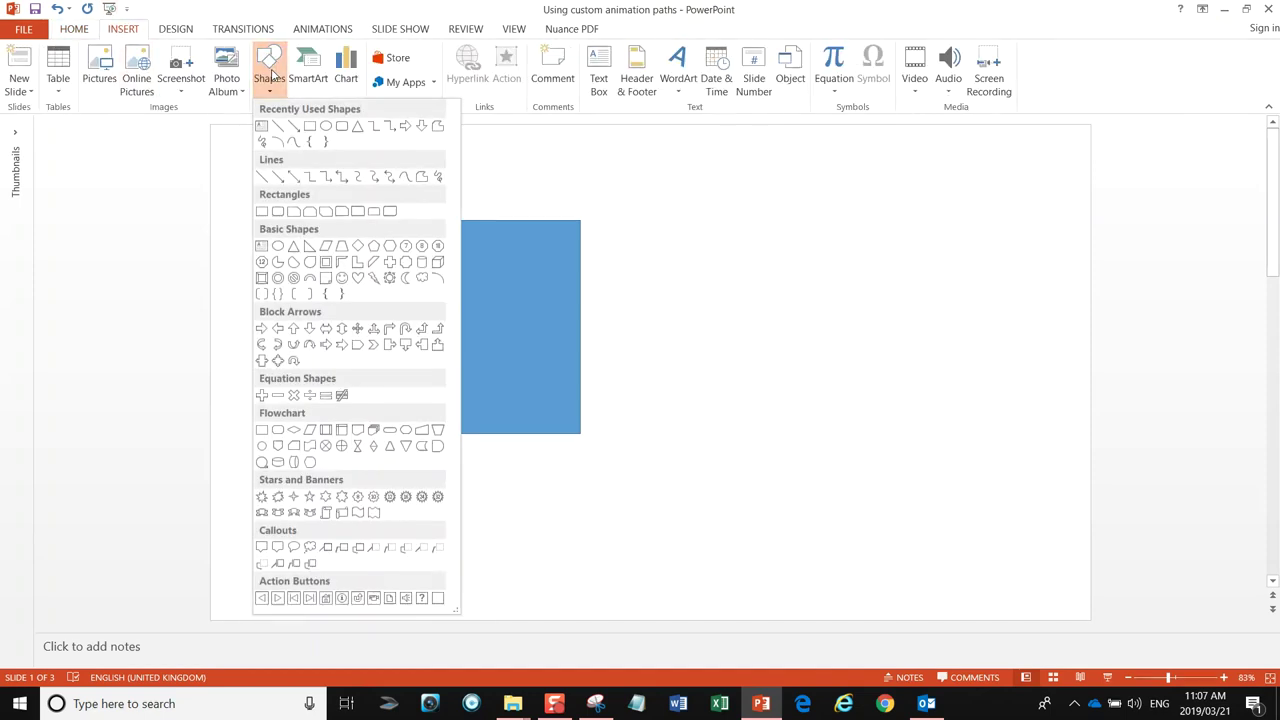
click(326, 128)
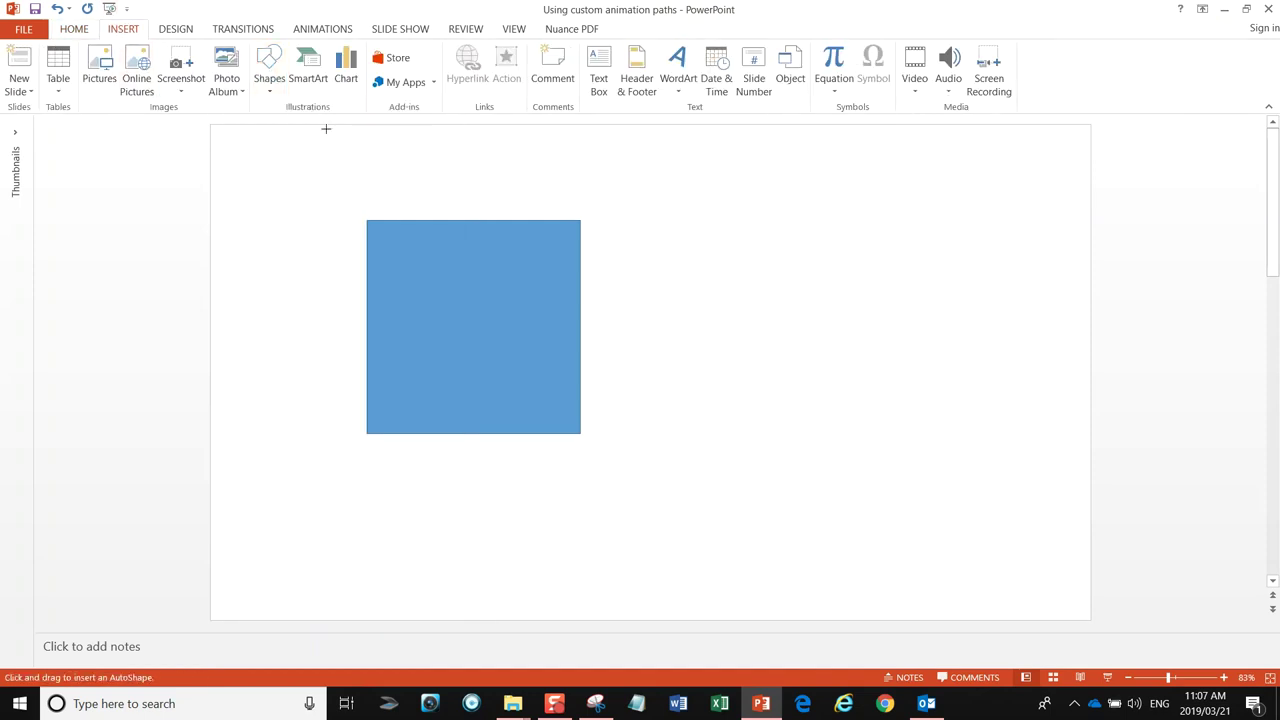
mouse_move(275, 315)
mouse_down()
mouse_move(332, 370)
mouse_move(480, 431)
mouse_move(469, 436)
mouse_up()
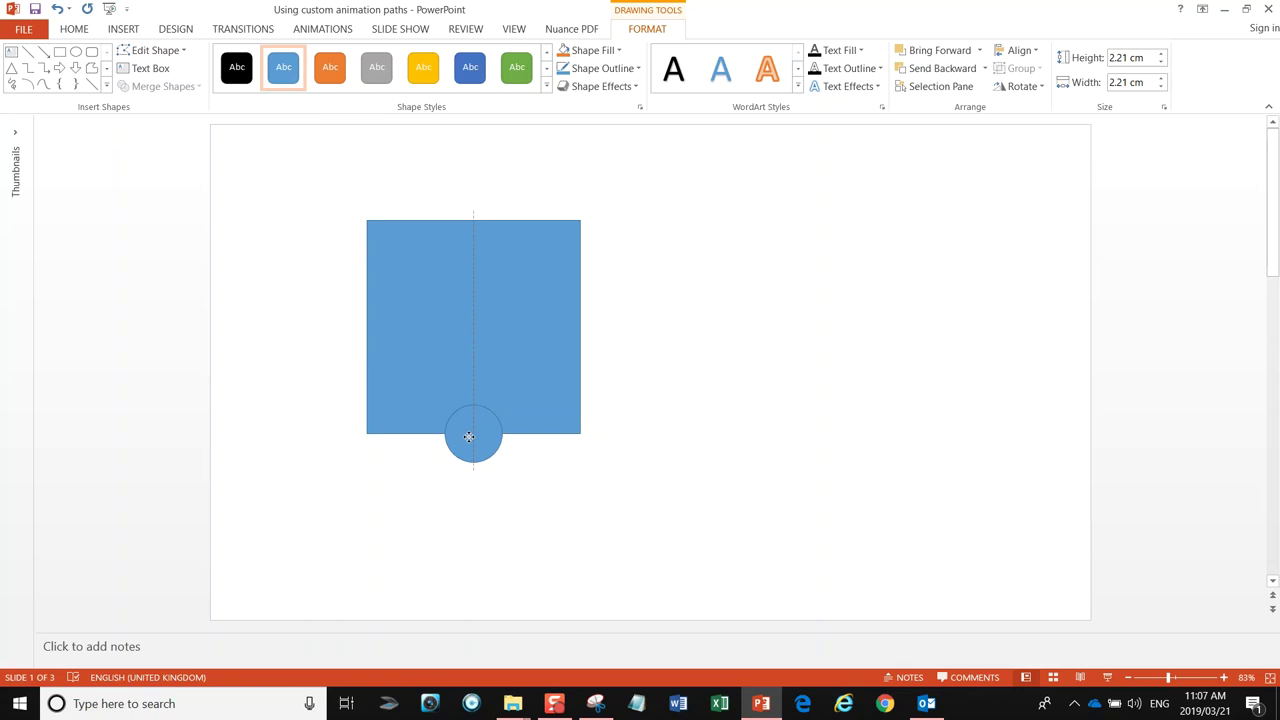
drag(468, 436, 469, 439)
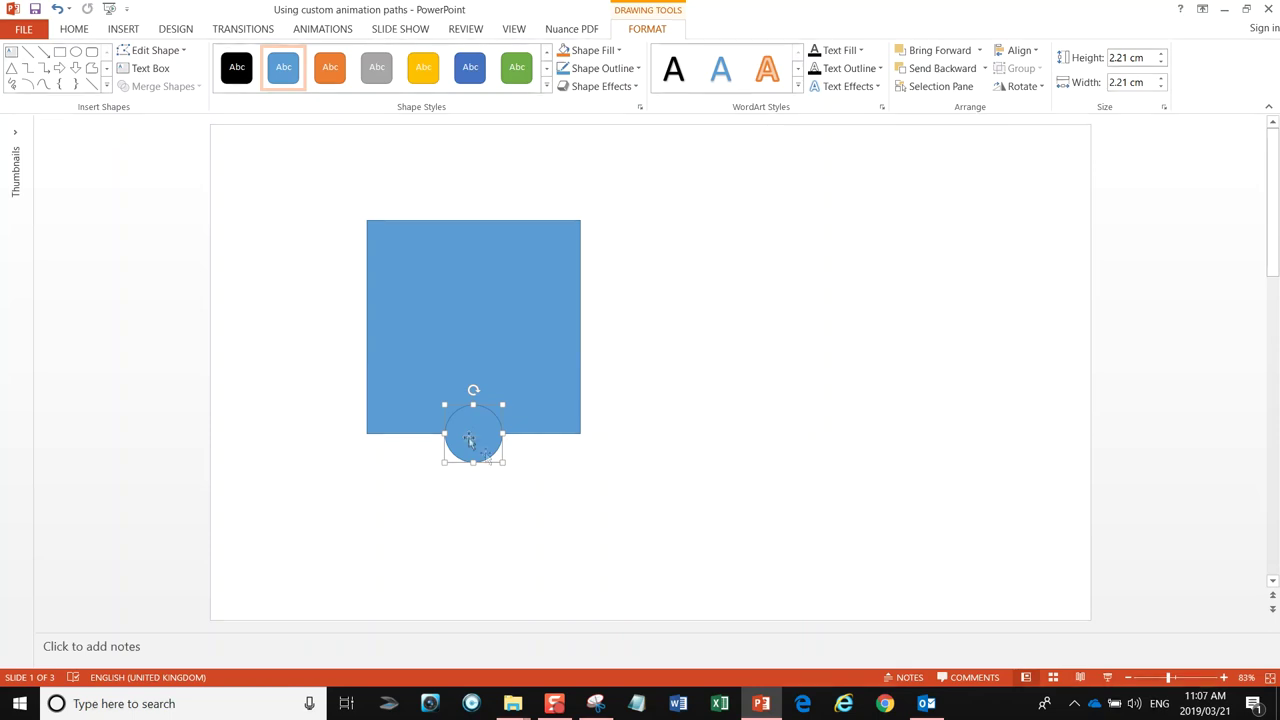
Step: Check the circle's placement close up, then copy it onto the square's right edge
click(1197, 679)
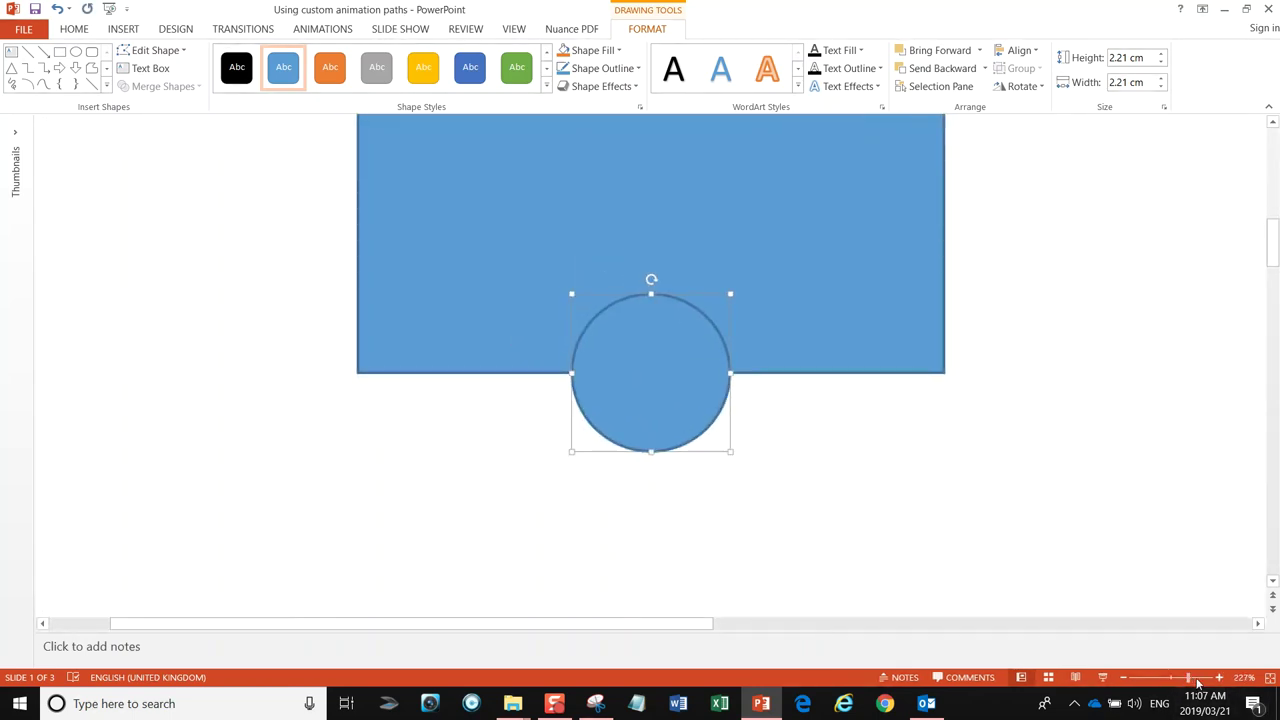
click(1195, 678)
click(953, 553)
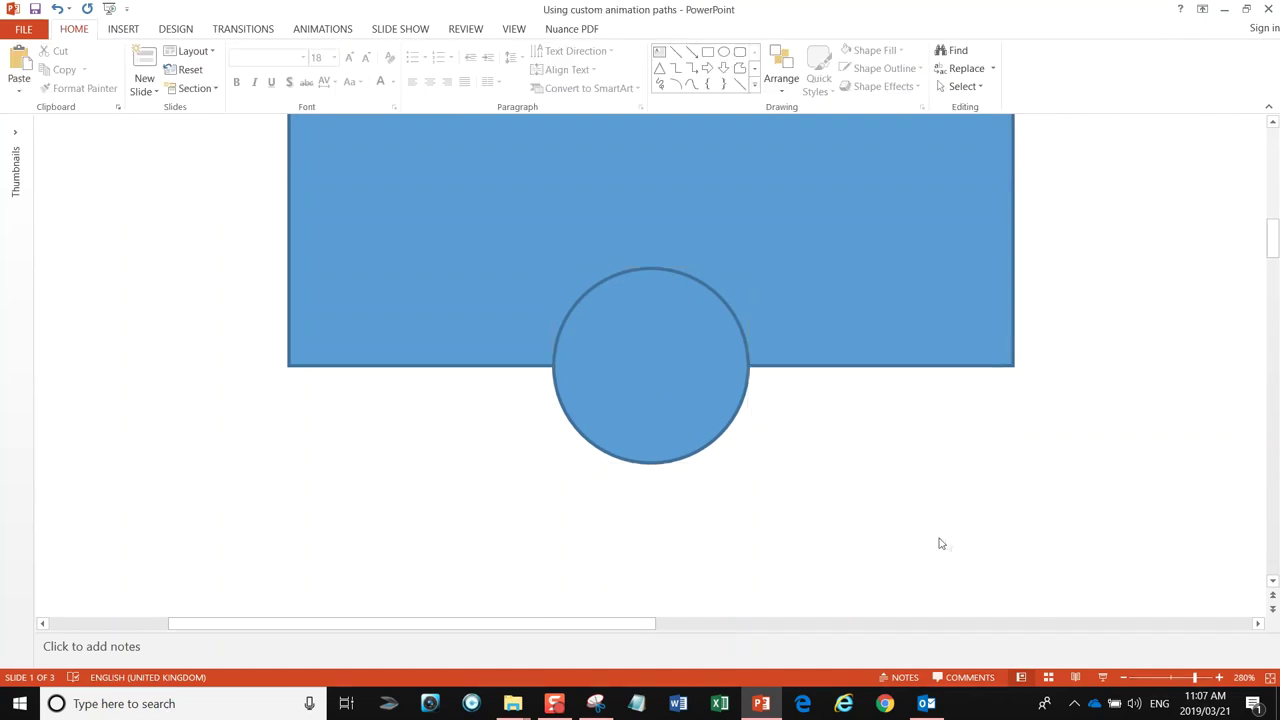
click(669, 422)
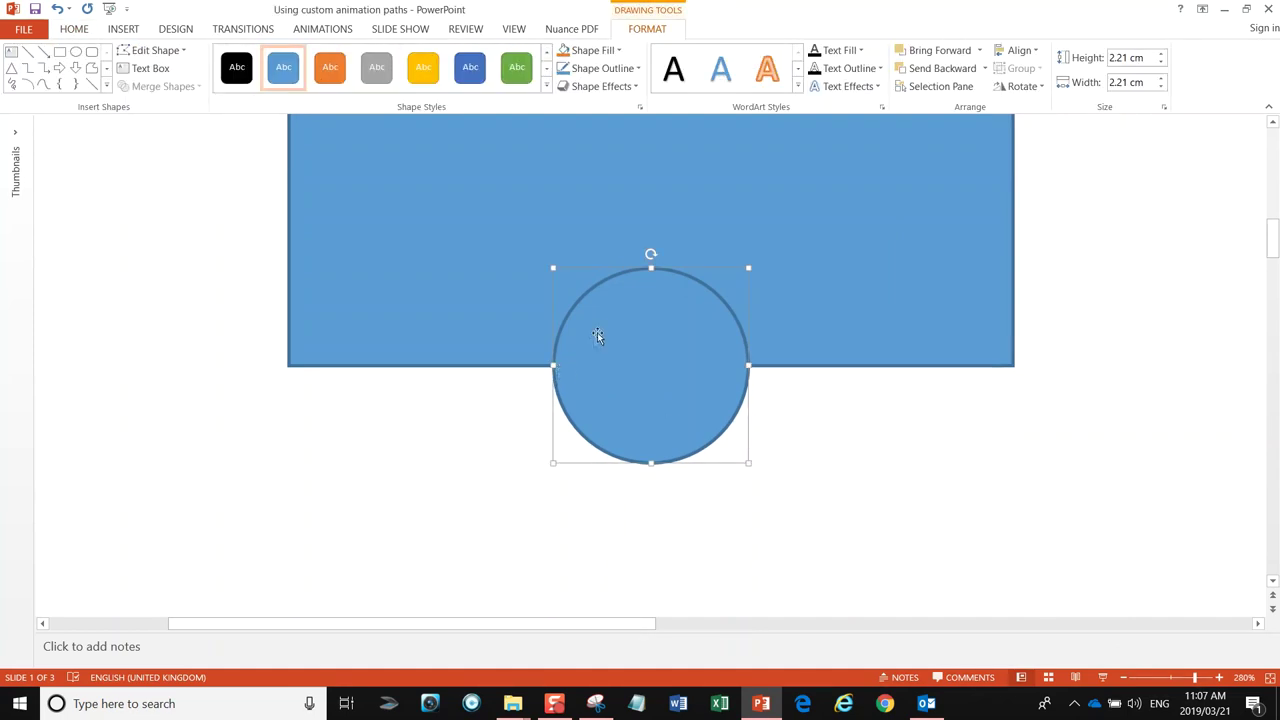
click(1169, 678)
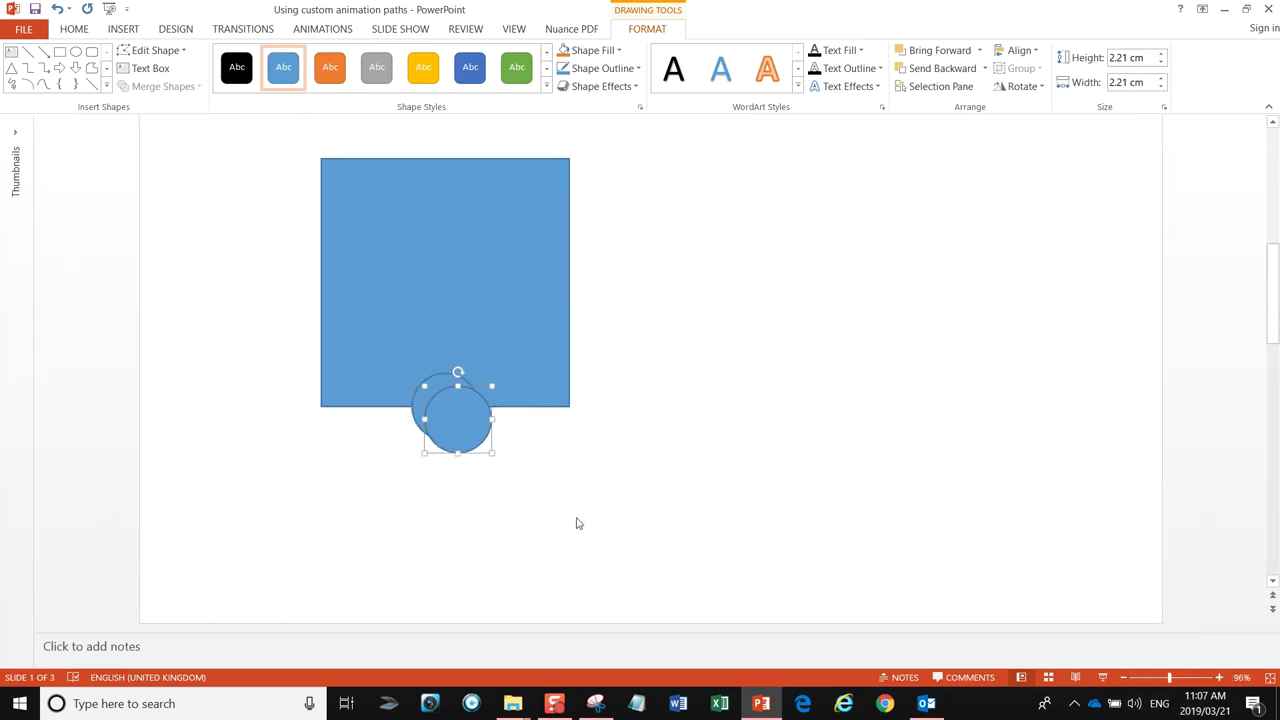
drag(452, 420, 551, 285)
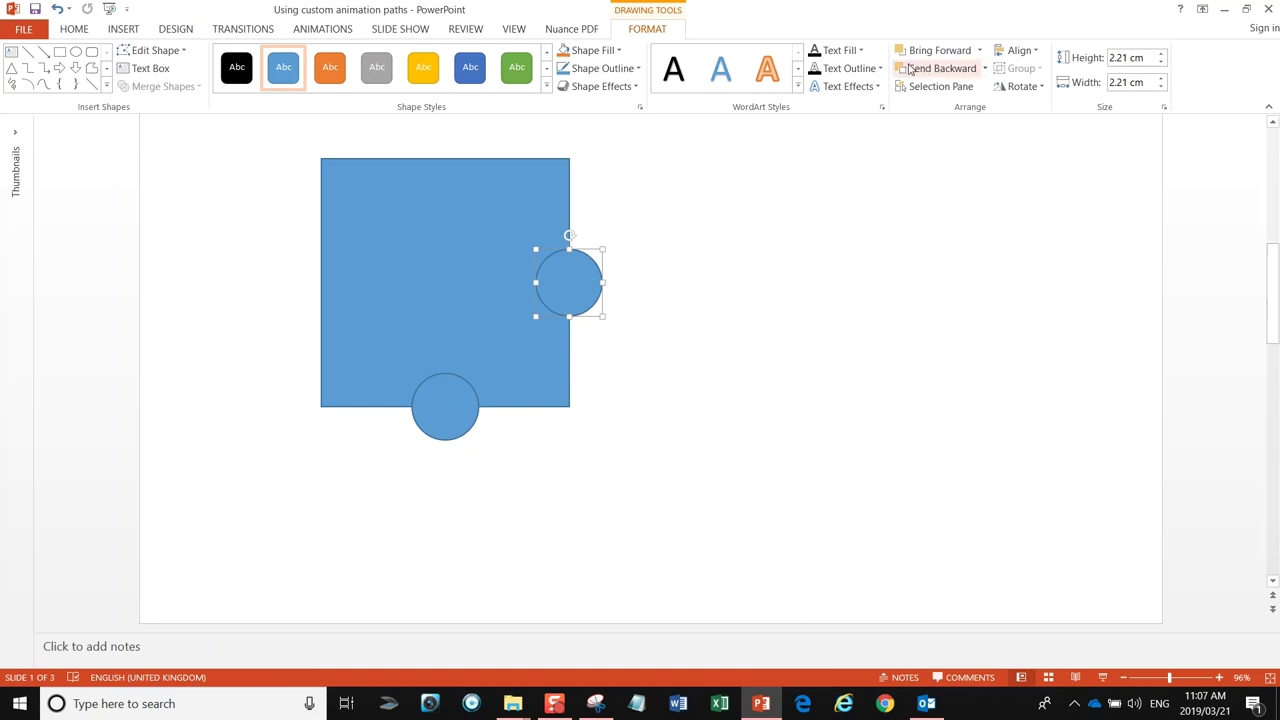
Step: Select the square and right-edge circle and apply Merge Shapes > Union to fuse them
click(72, 30)
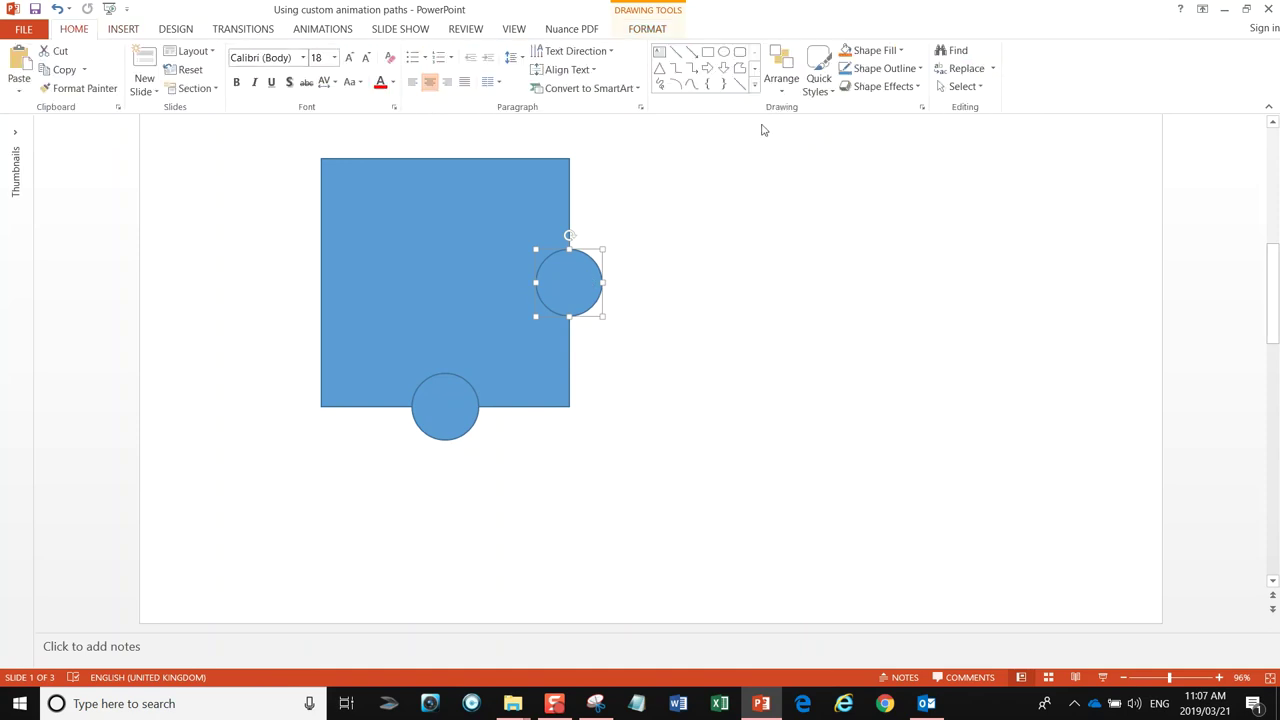
click(785, 88)
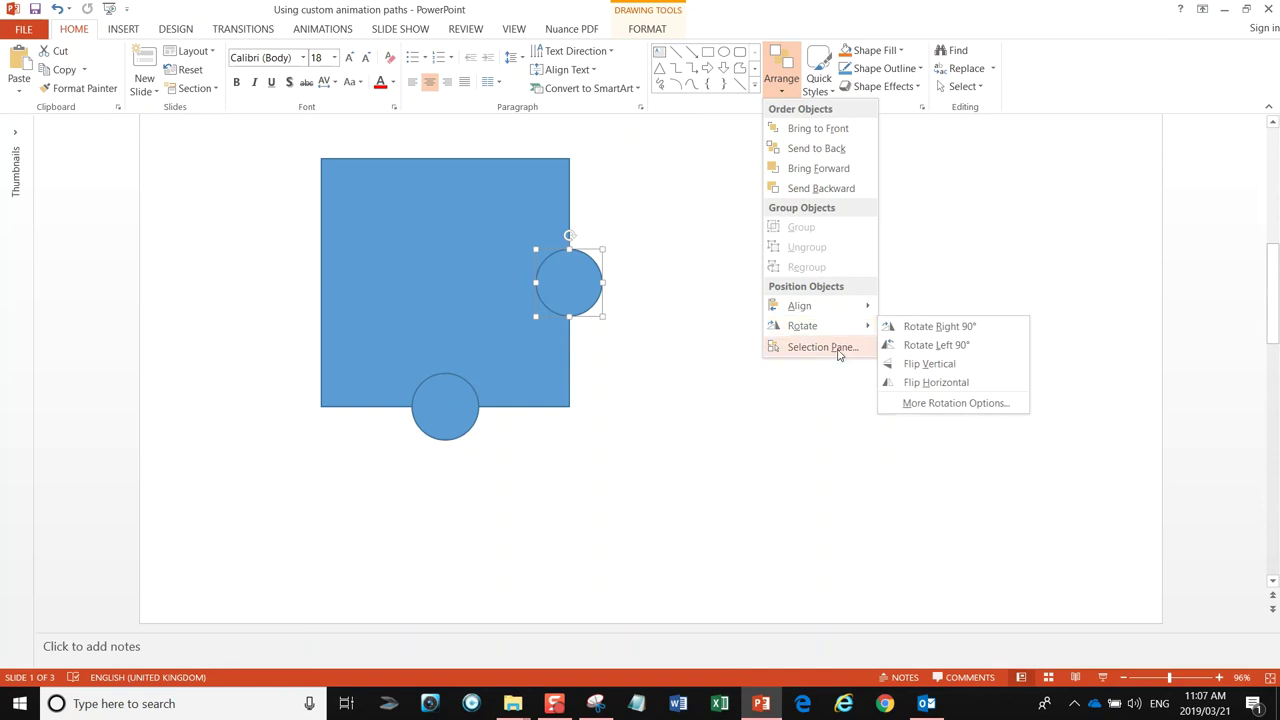
click(684, 355)
click(662, 367)
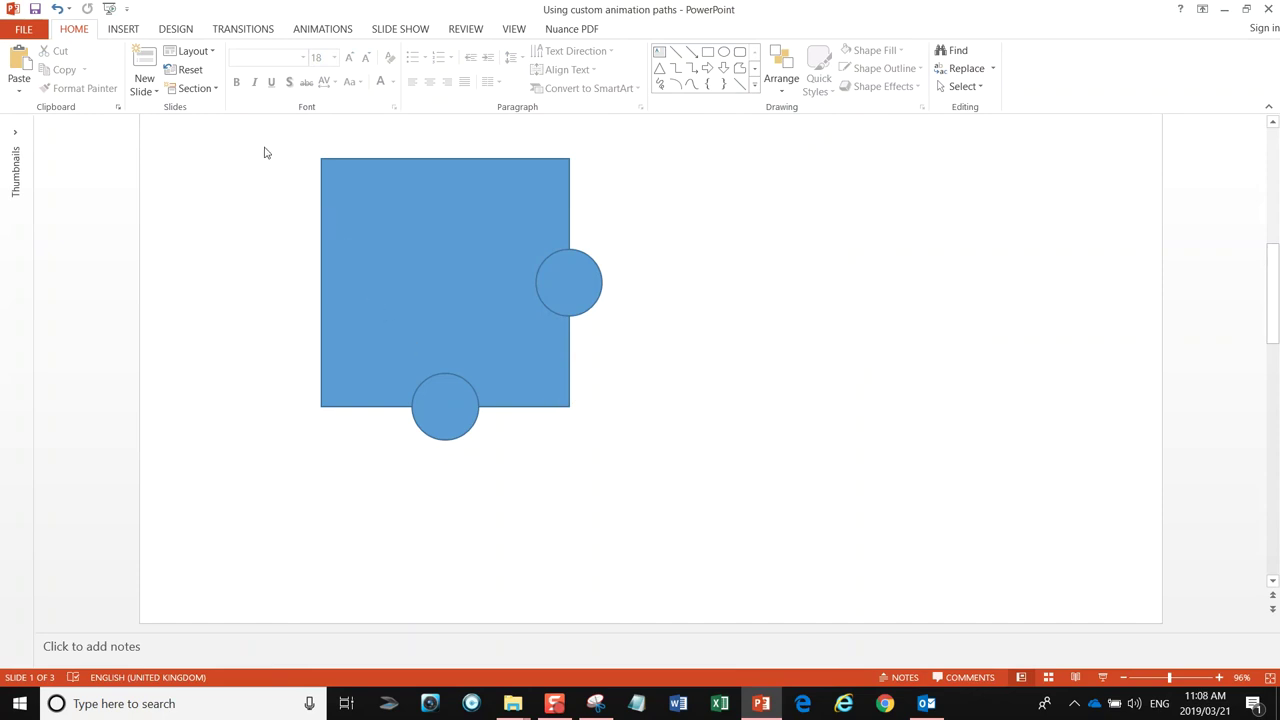
click(425, 268)
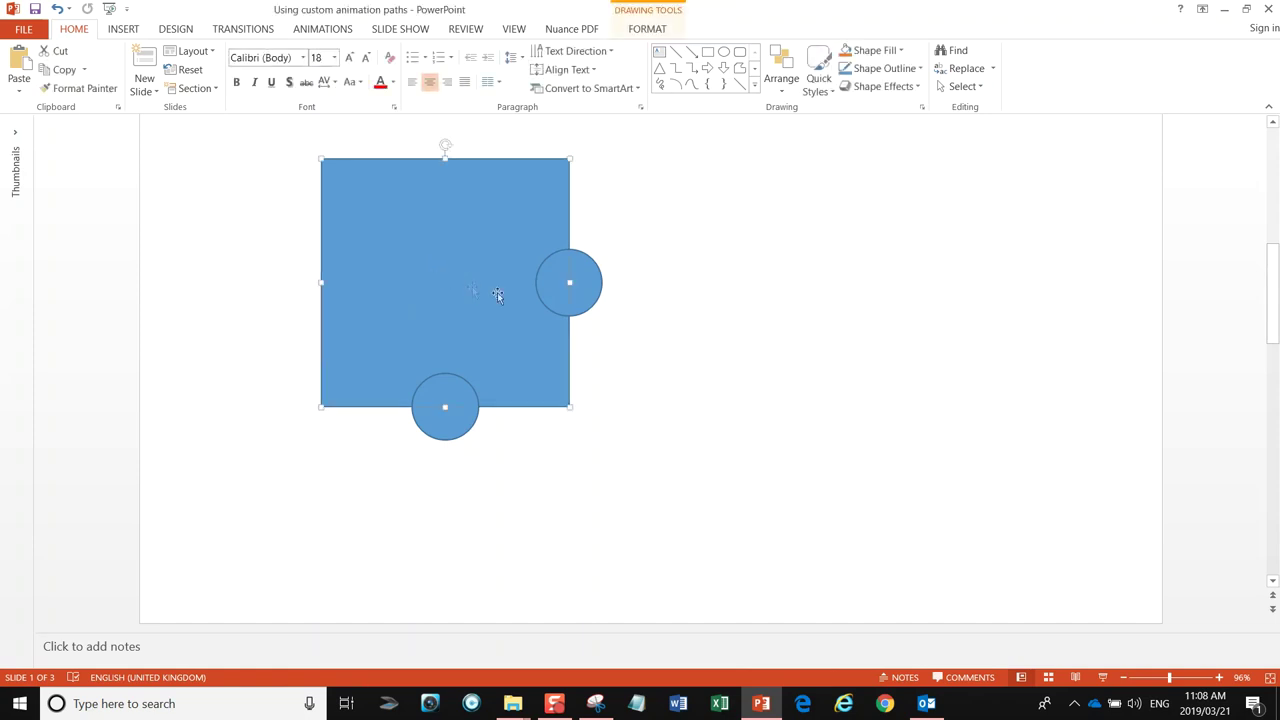
shift+click(588, 280)
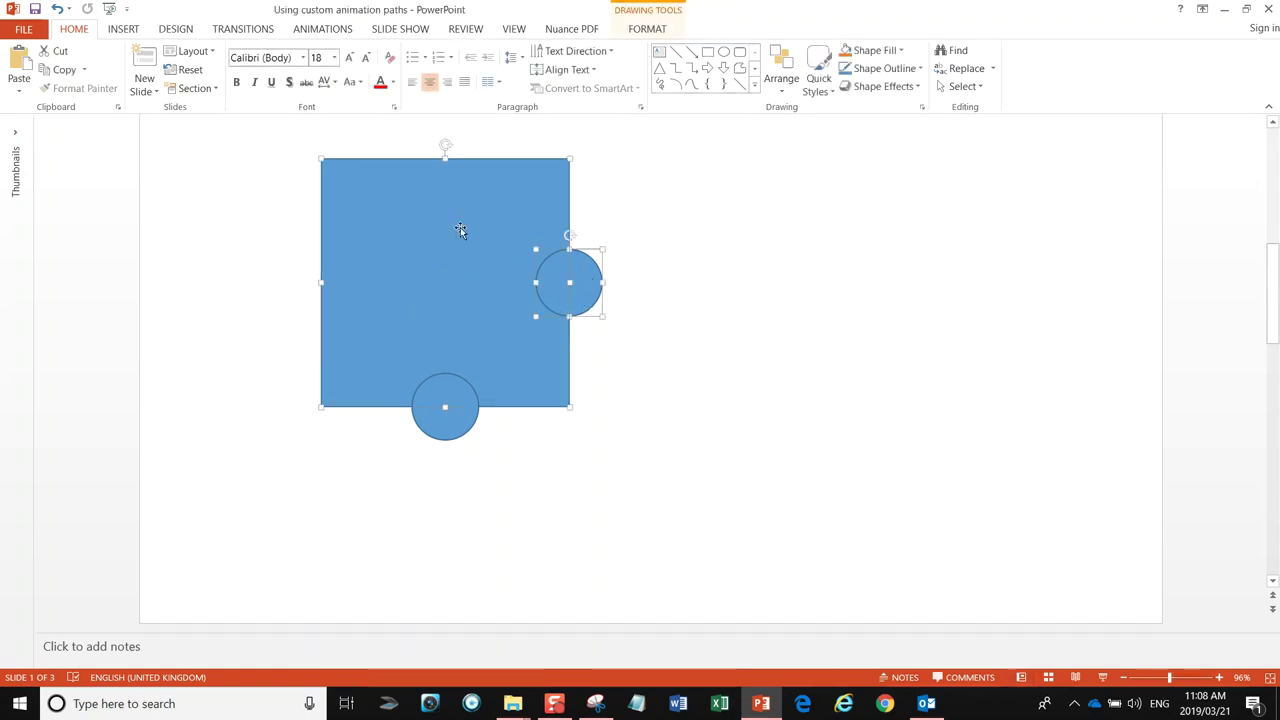
click(633, 30)
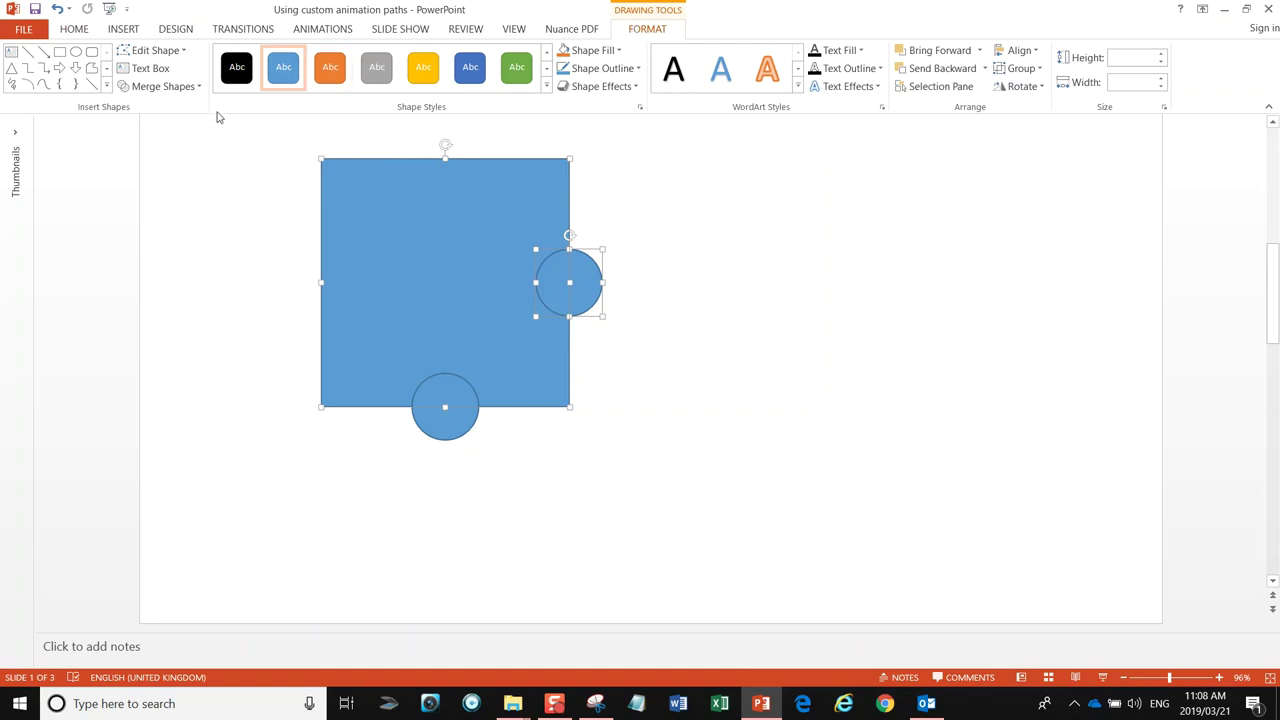
click(172, 87)
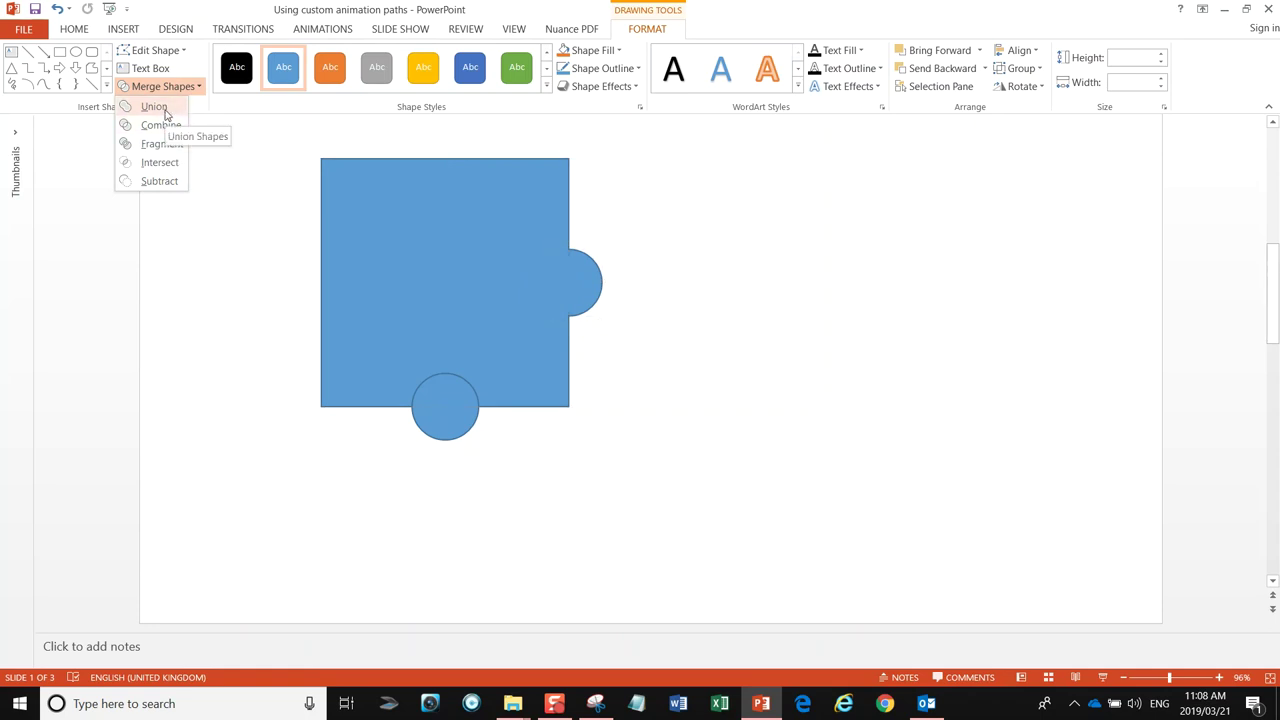
click(158, 108)
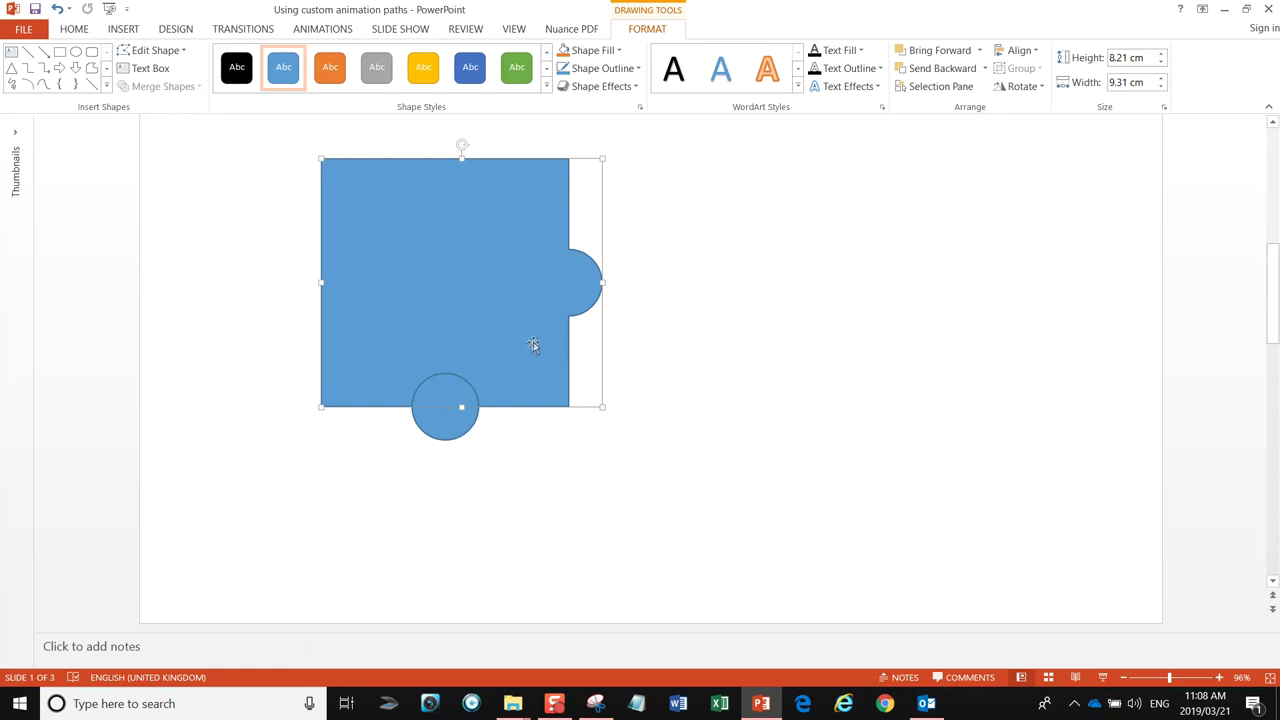
Step: Select the merged shape and bottom circle, then apply Merge Shapes > Subtract to notch it
click(280, 414)
click(405, 331)
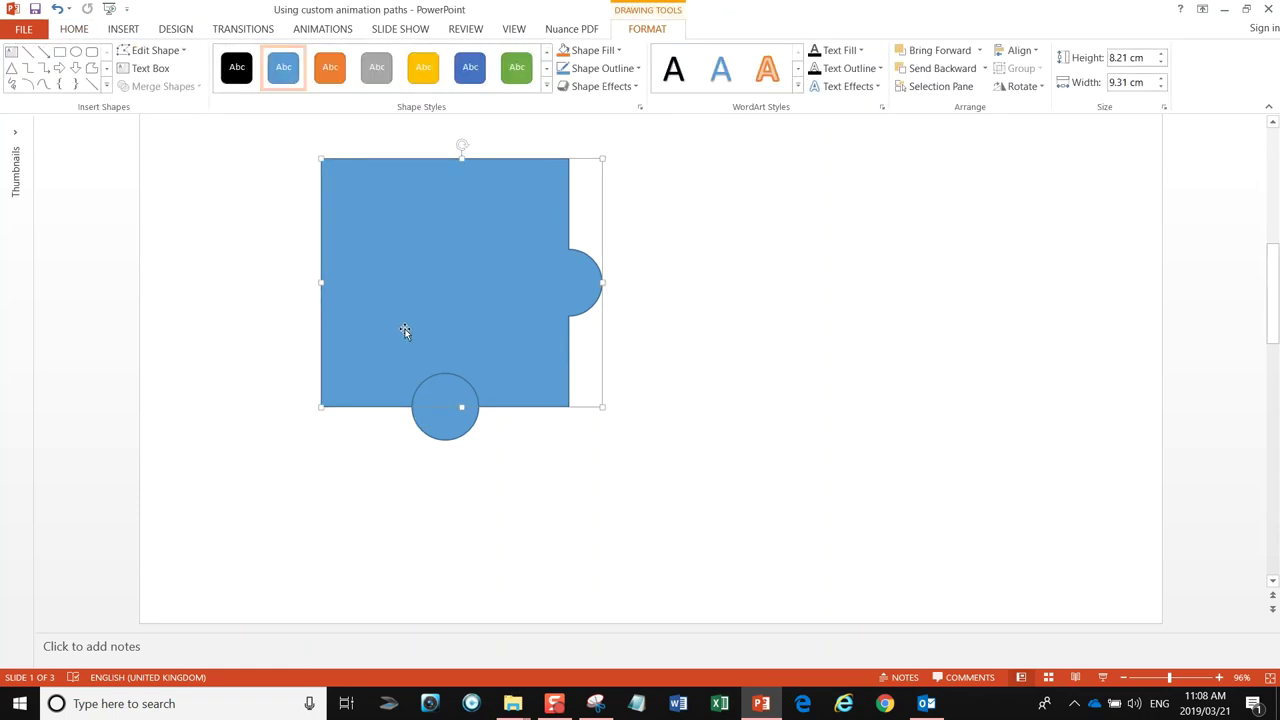
click(420, 408)
shift+click(428, 432)
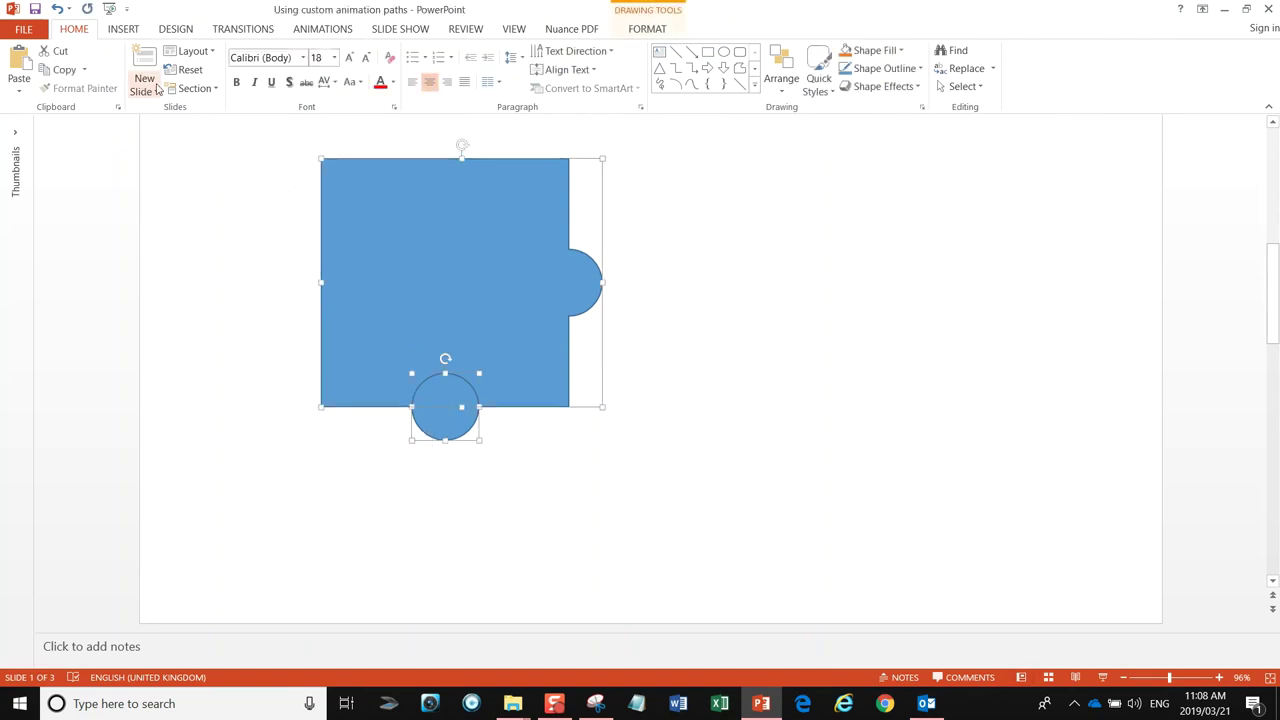
click(633, 33)
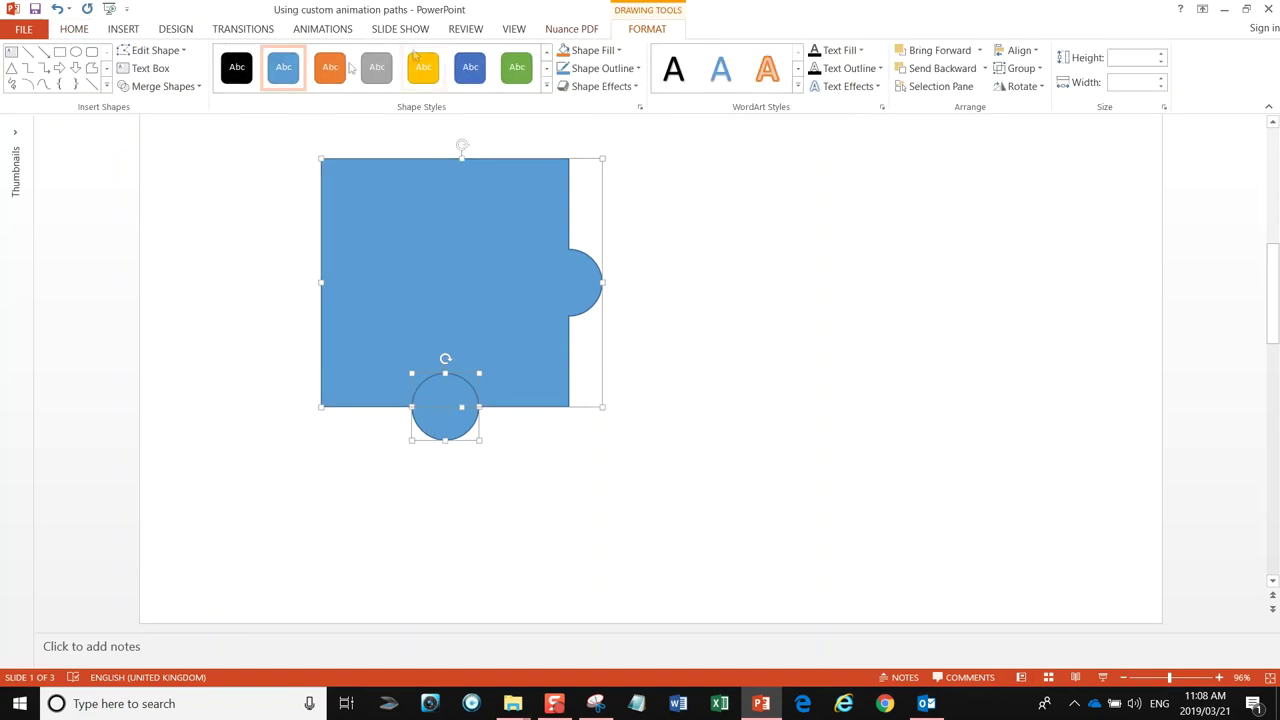
click(170, 88)
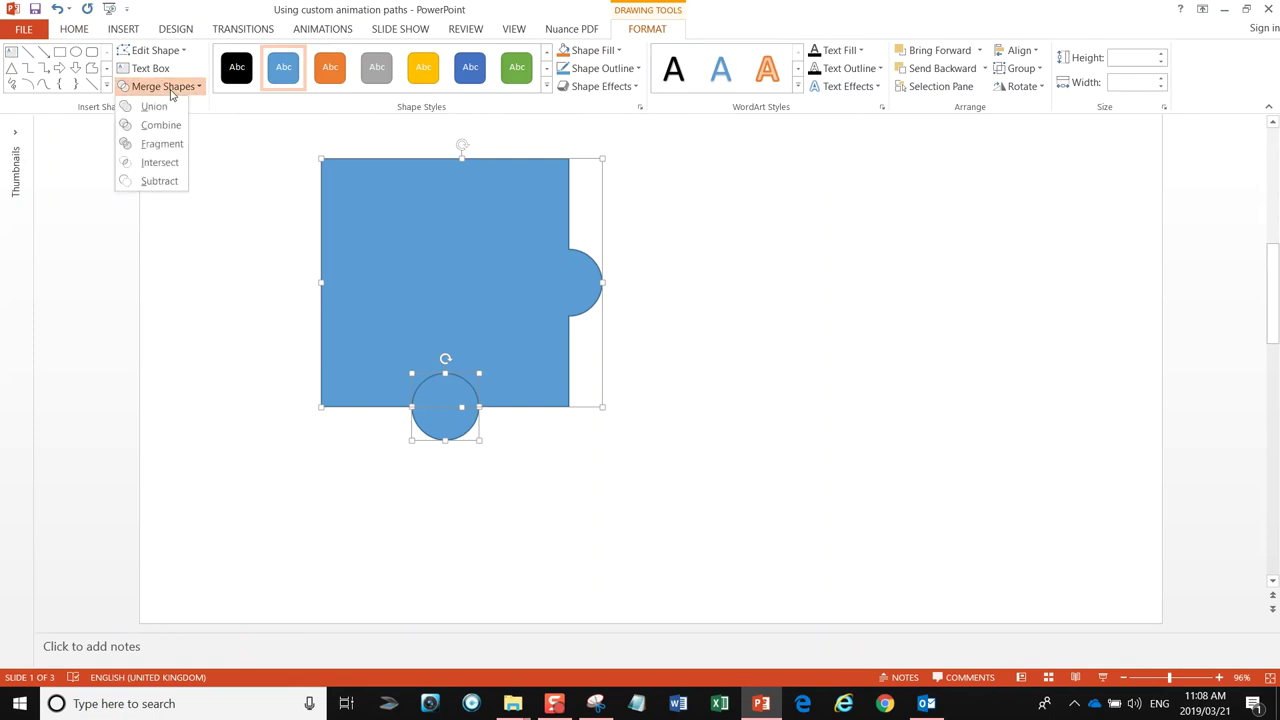
click(158, 182)
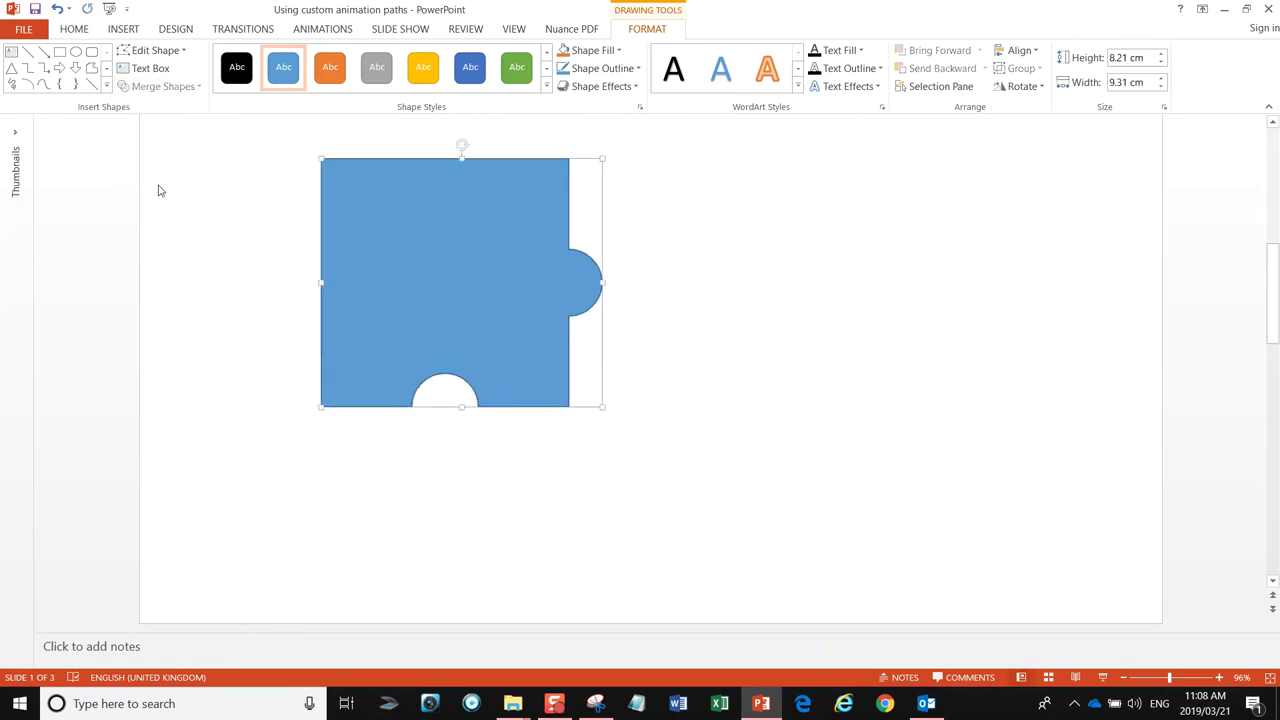
click(233, 332)
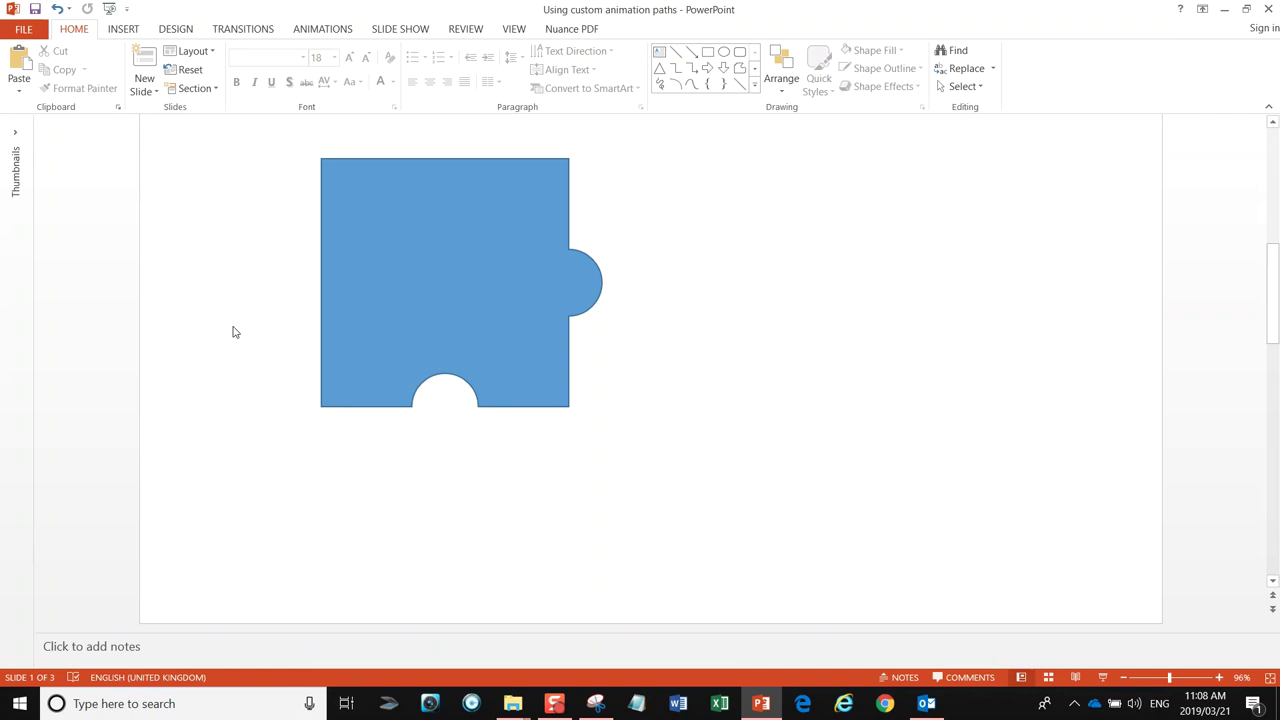
click(388, 258)
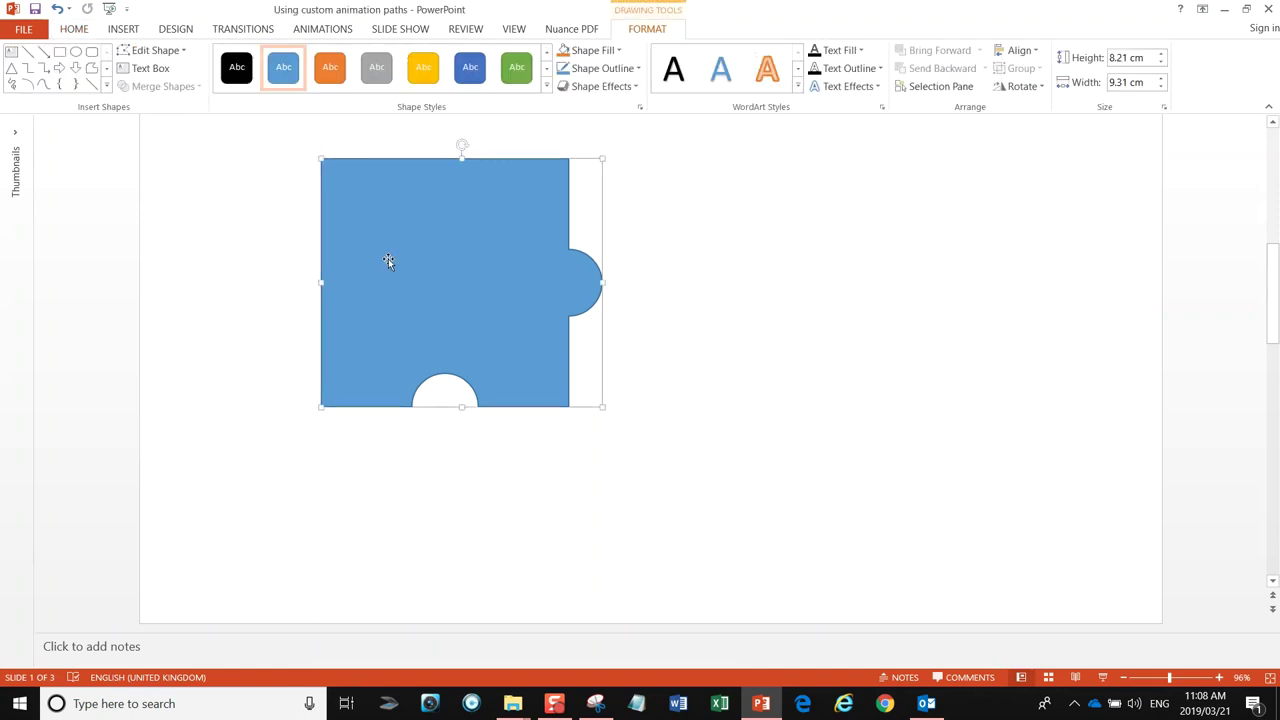
Step: Duplicate the piece, rotate it 90° clockwise, and fit it in as the top-right piece
drag(388, 256, 377, 220)
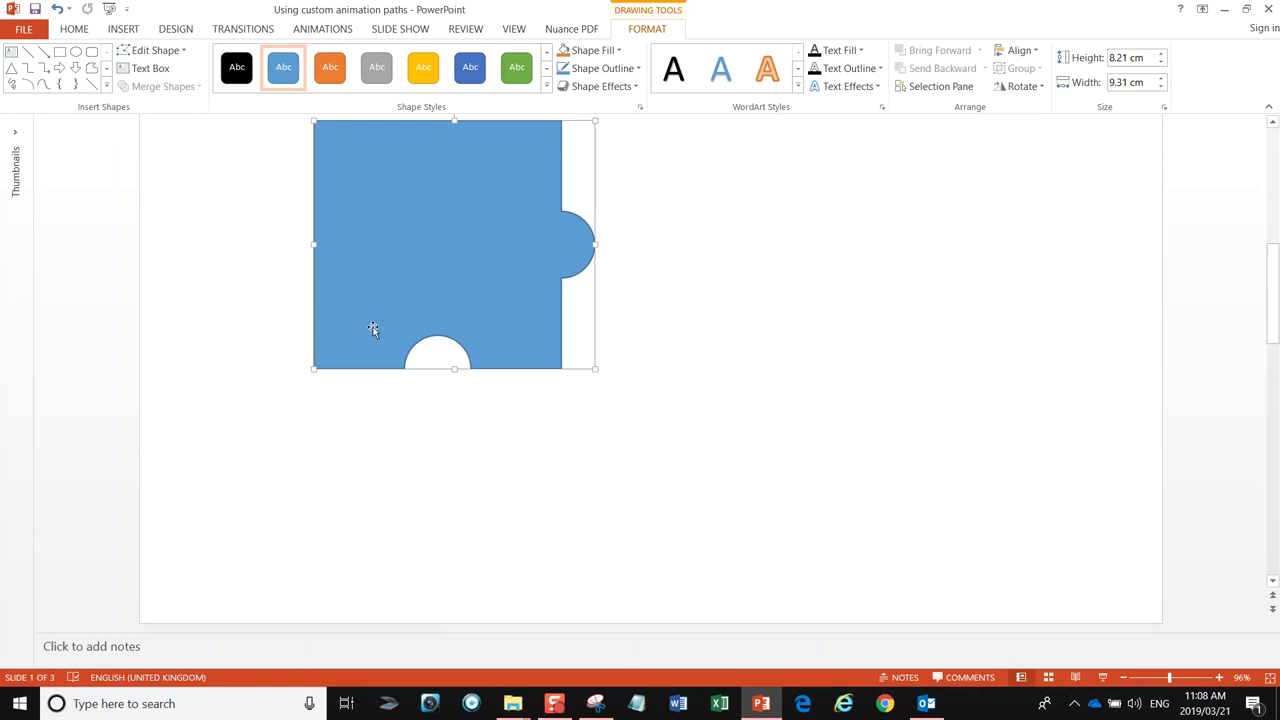
ctrl+drag(375, 329, 778, 337)
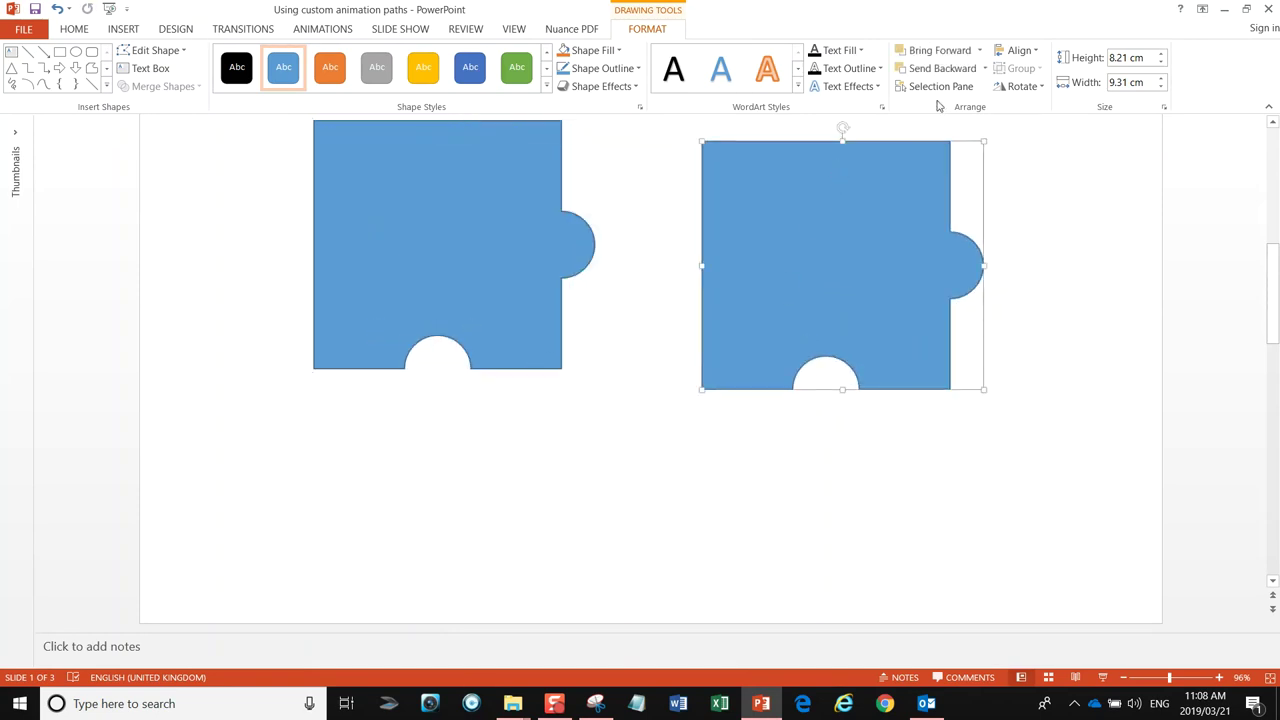
click(68, 28)
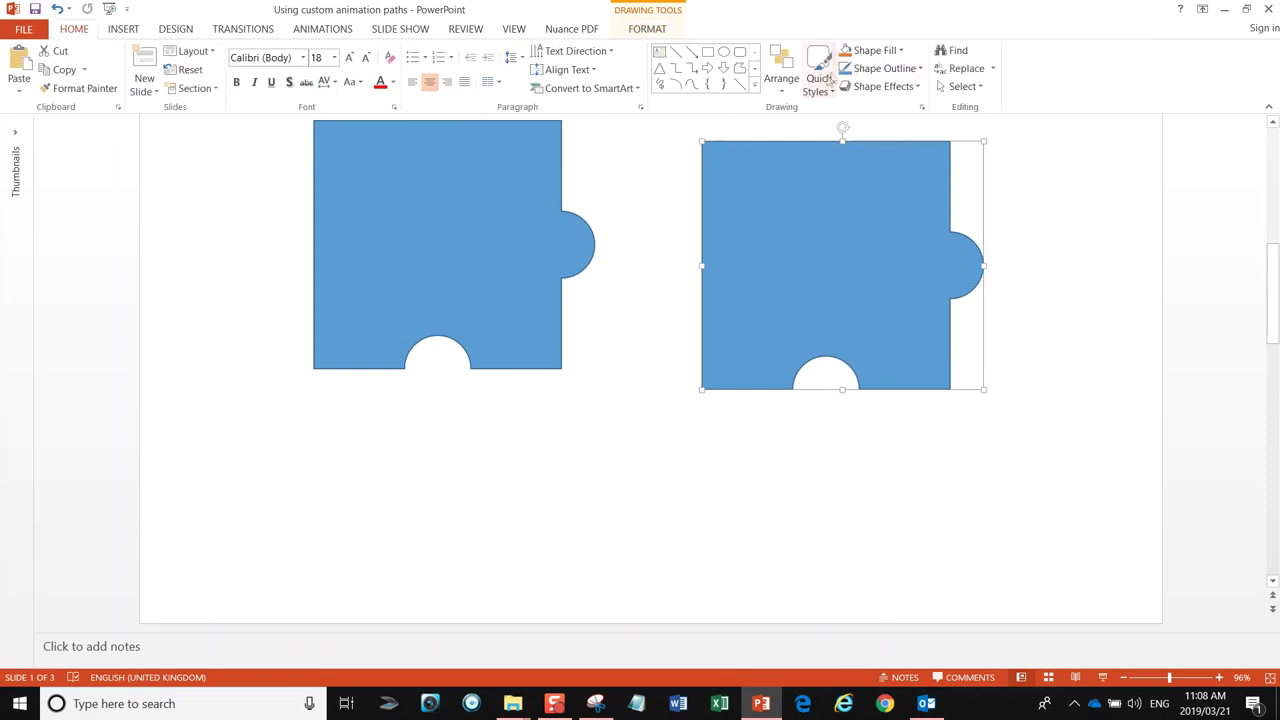
click(780, 78)
mouse_move(826, 330)
click(900, 326)
drag(878, 294, 714, 285)
Step: Copy the left piece below, rotate it 90° counter-clockwise, and fit it bottom-left
click(451, 304)
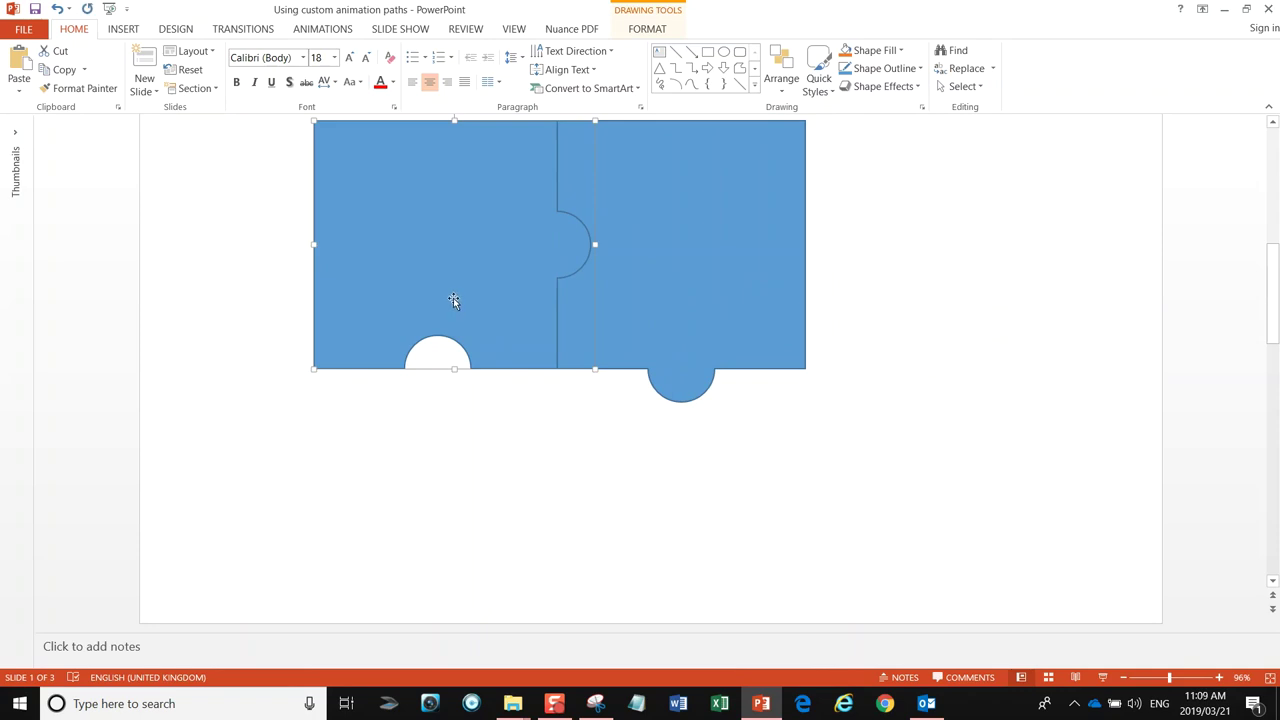
drag(452, 299, 489, 465)
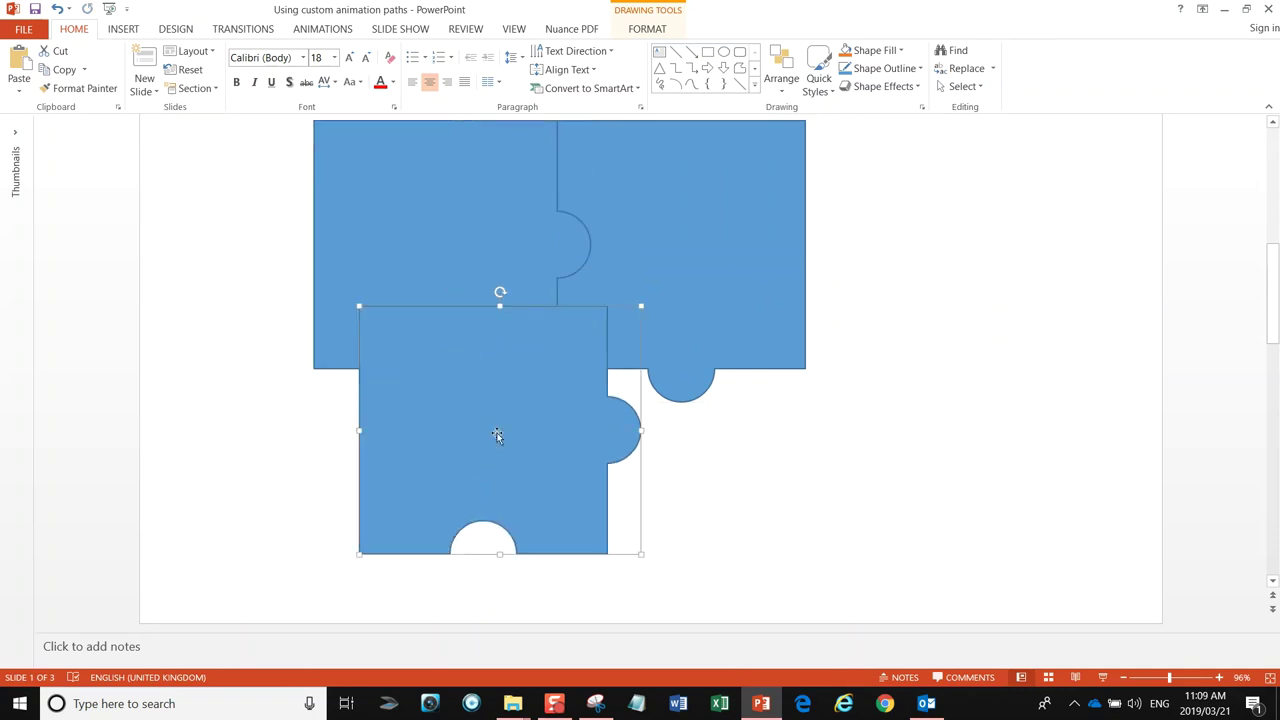
click(781, 78)
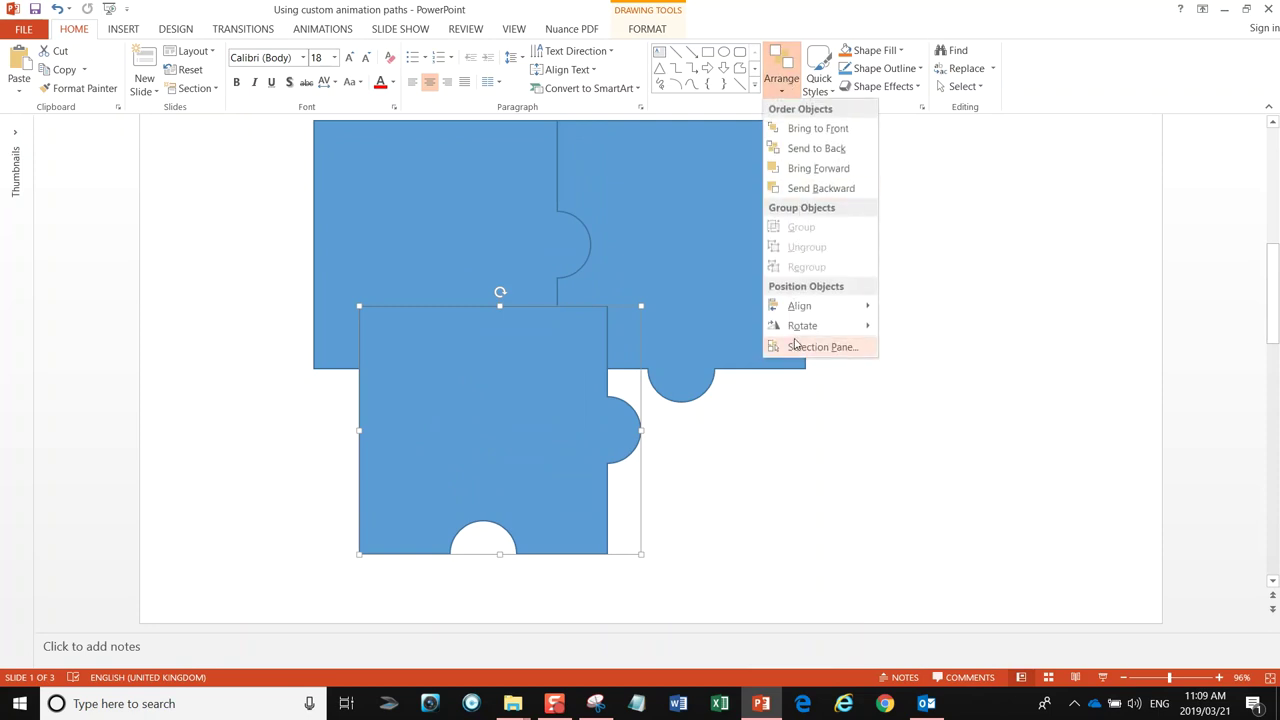
mouse_move(868, 330)
click(914, 346)
drag(470, 483, 425, 447)
Step: Copy-paste the top-left piece, rotate it 180°, and fit it into the bottom-right slot
click(309, 457)
click(415, 321)
key(ctrl+c)
key(ctrl+v)
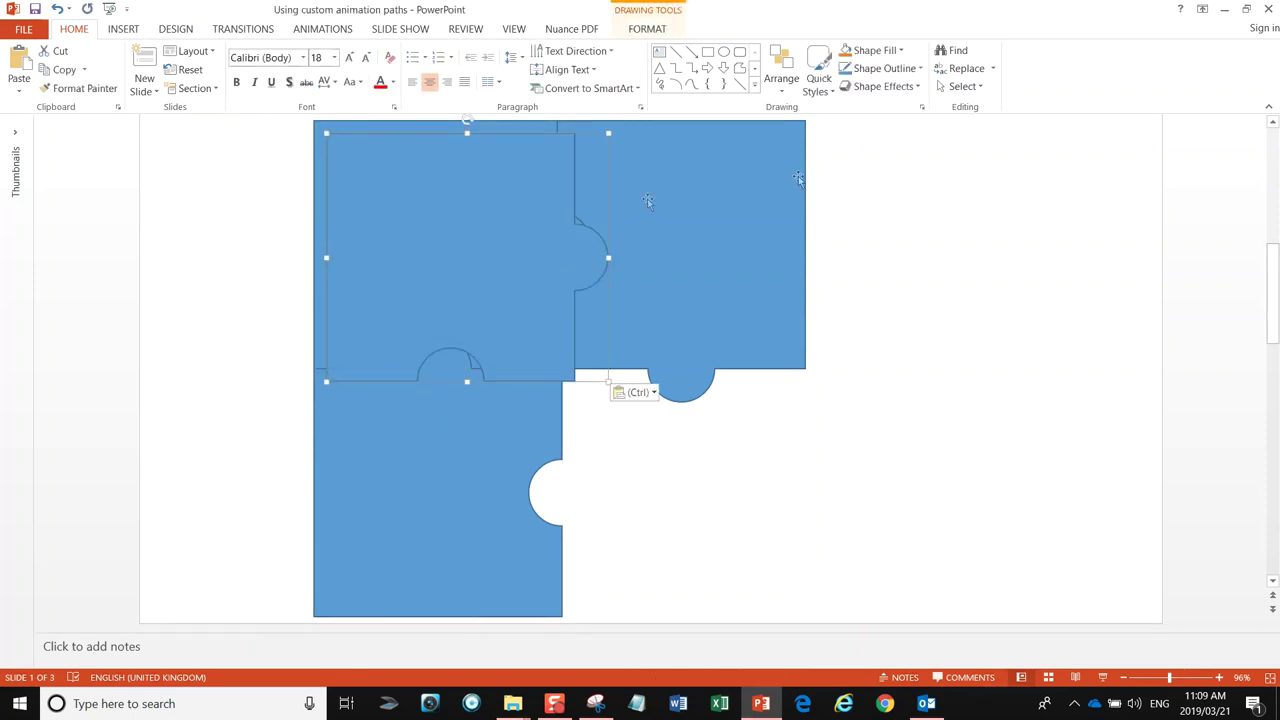
click(782, 78)
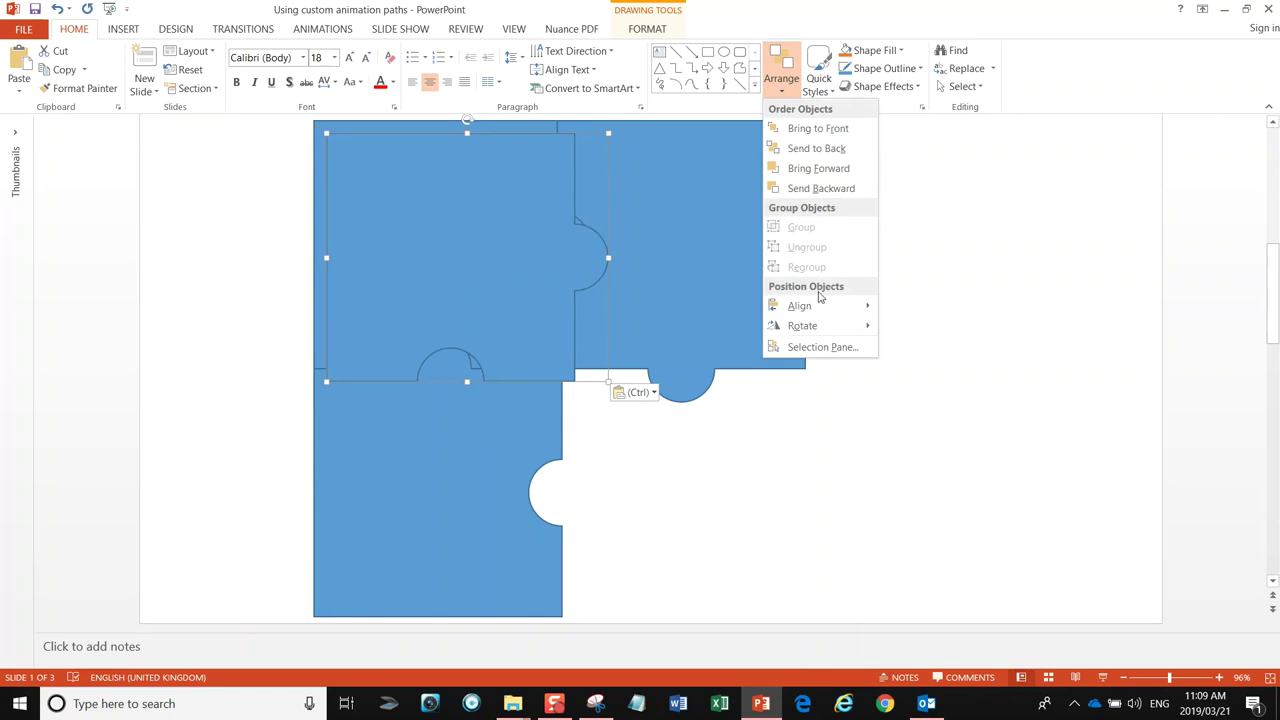
mouse_move(862, 327)
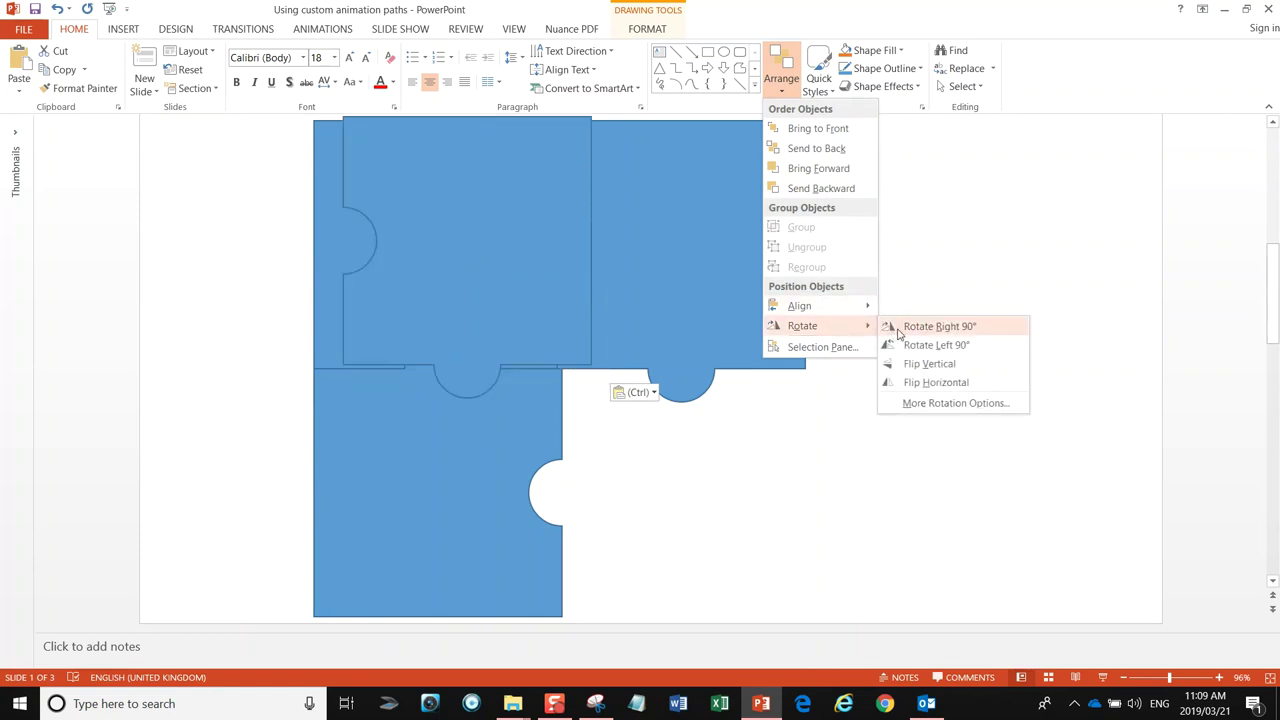
click(897, 330)
click(782, 72)
mouse_move(820, 306)
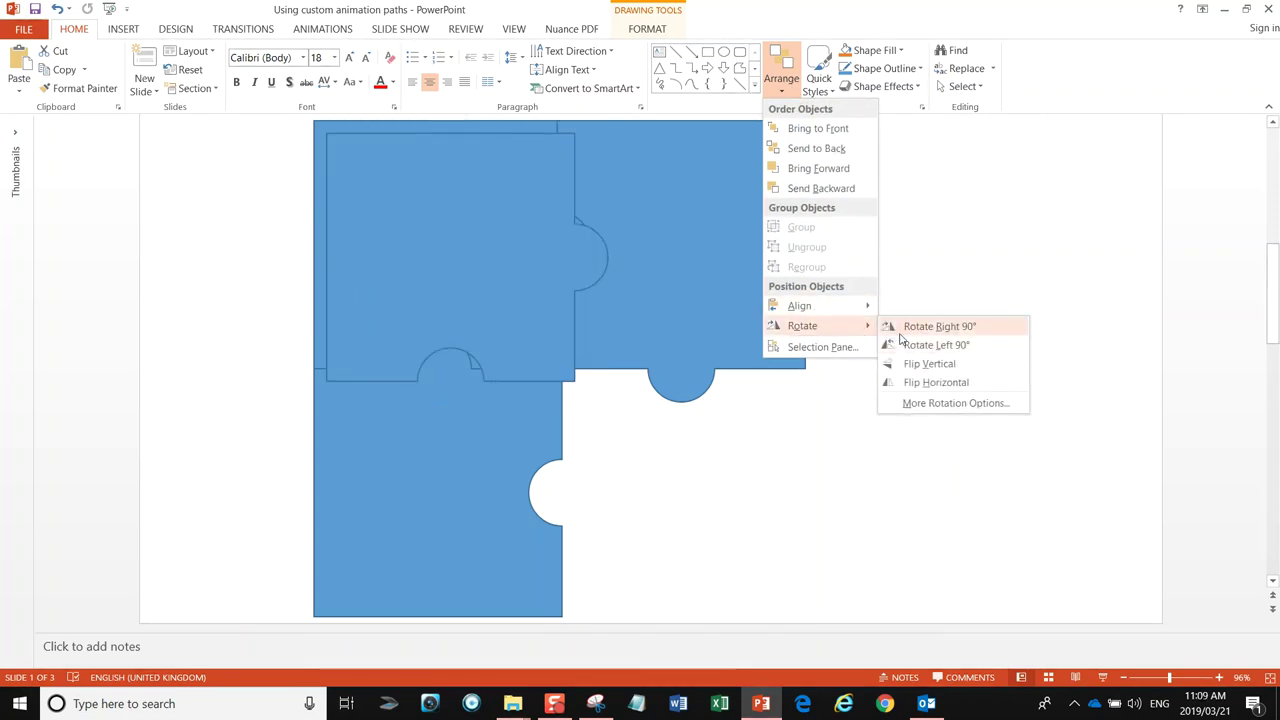
click(904, 328)
drag(554, 296, 749, 520)
click(1040, 453)
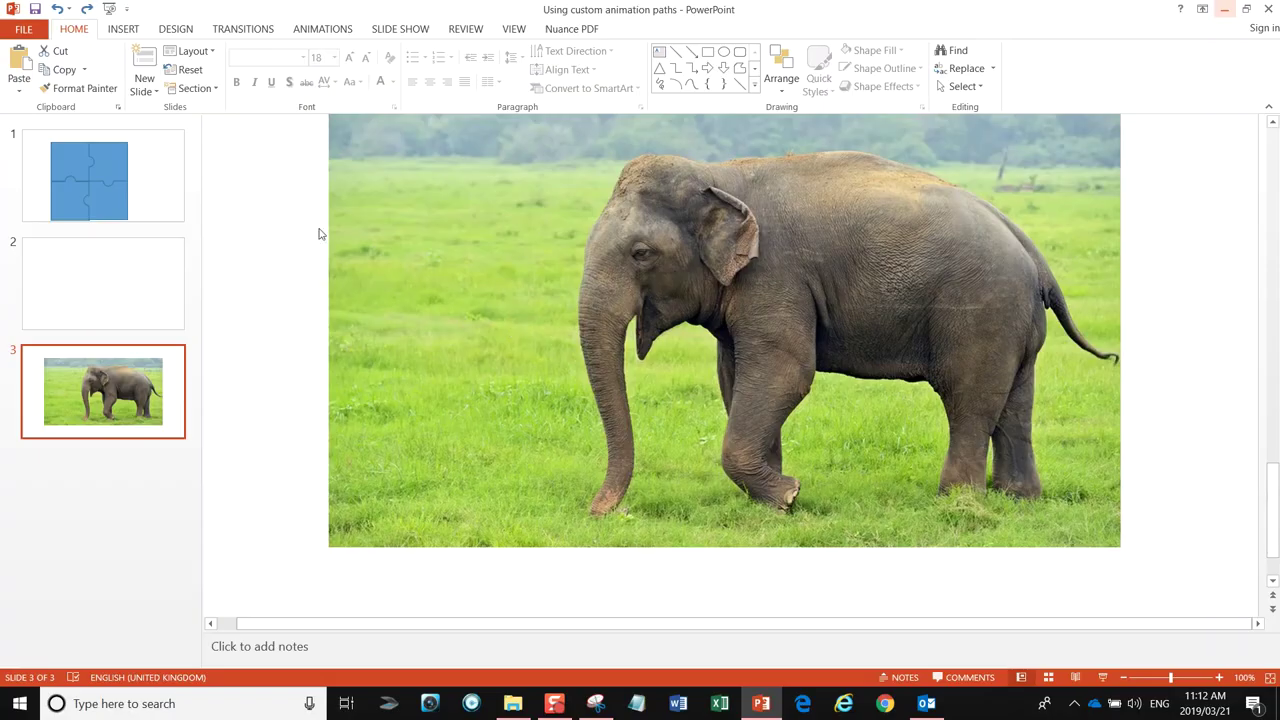
click(125, 194)
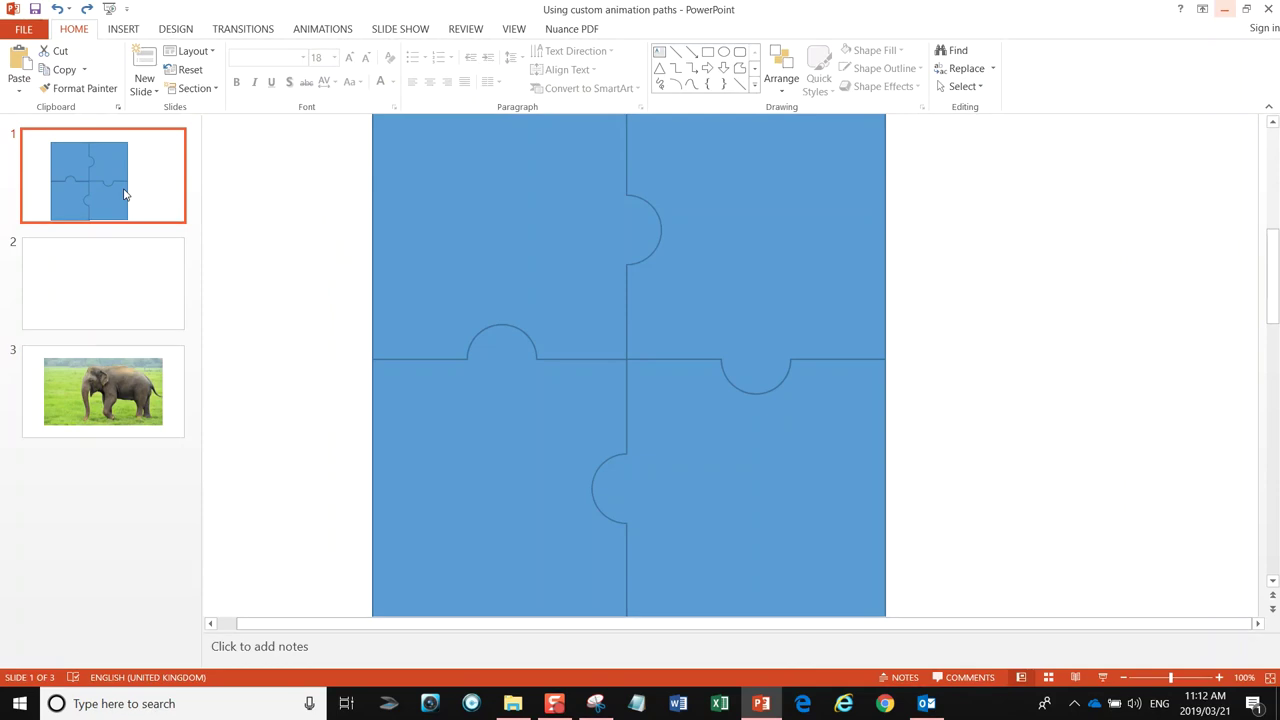
Step: On slide 3, crop the elephant photo with Crop > Aspect Ratio > 1:1
click(120, 365)
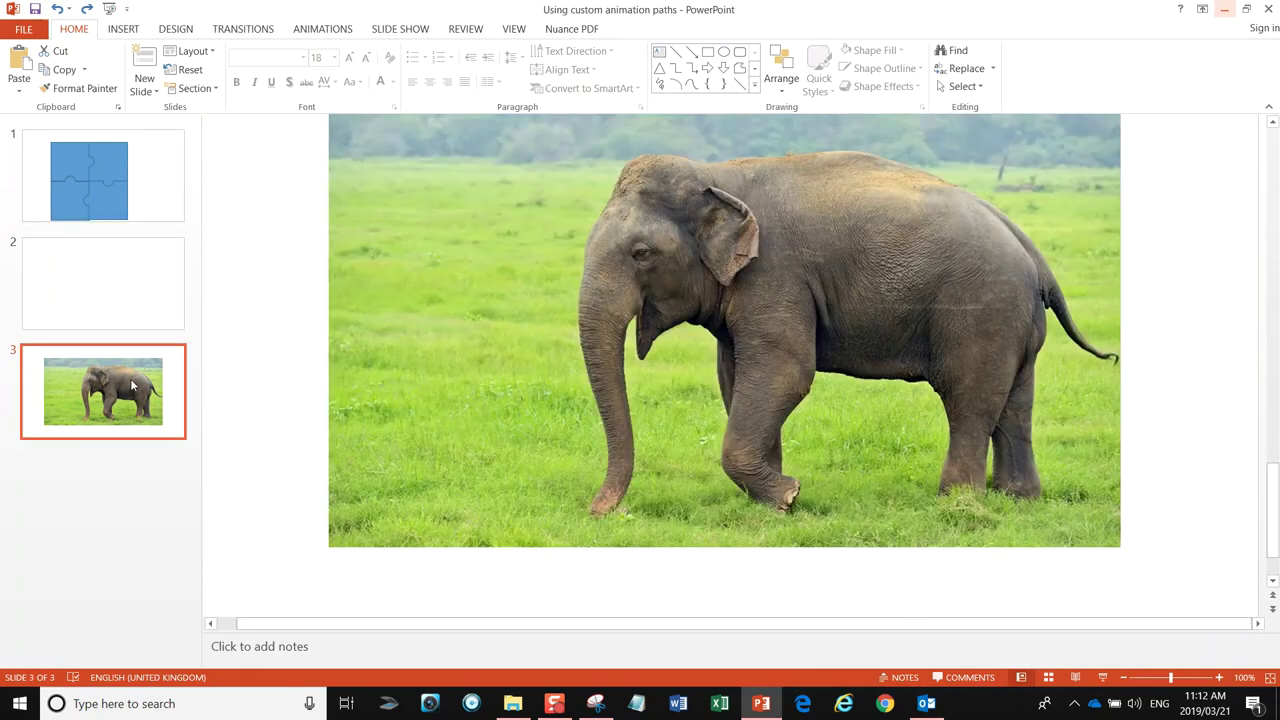
click(426, 345)
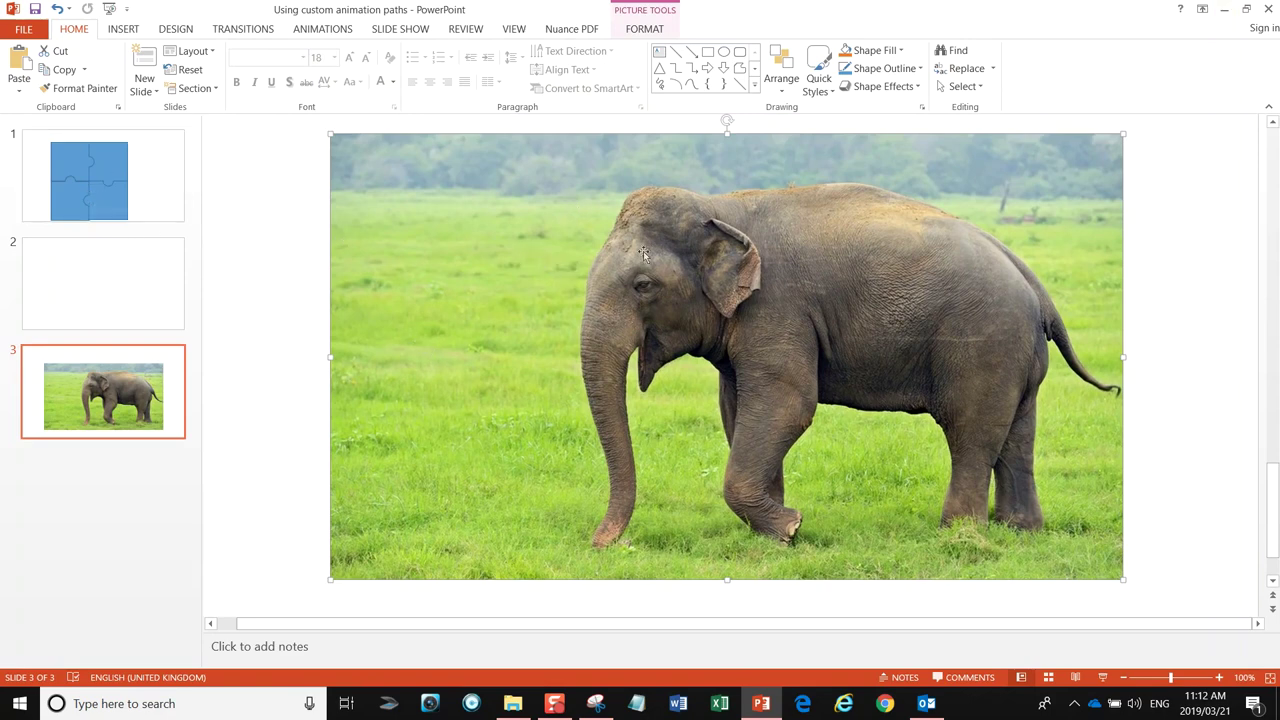
click(645, 30)
click(1104, 88)
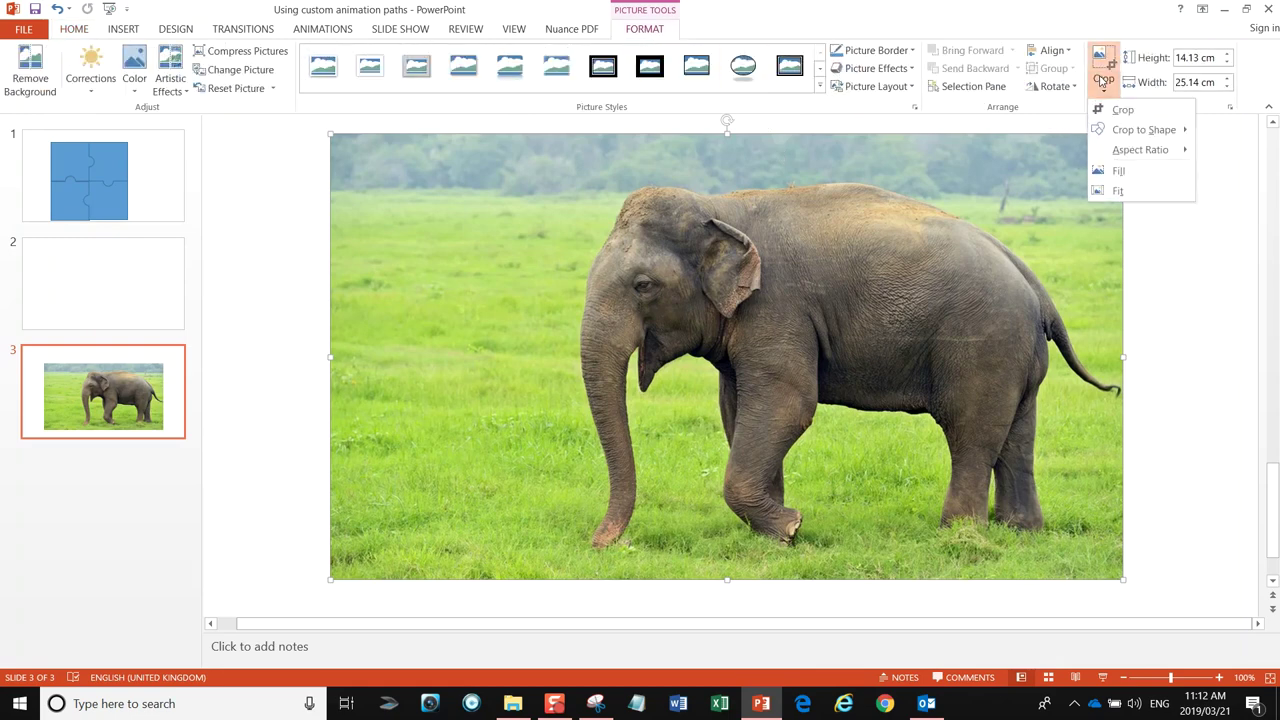
mouse_move(1138, 155)
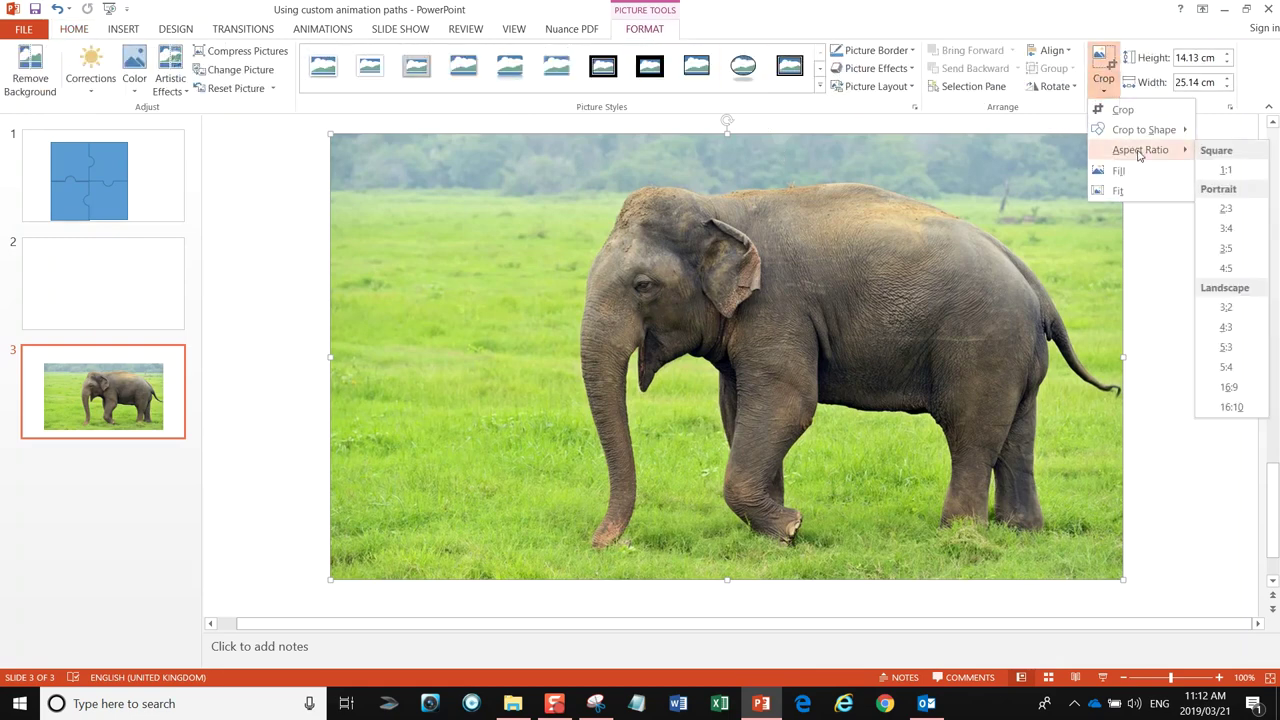
click(1228, 171)
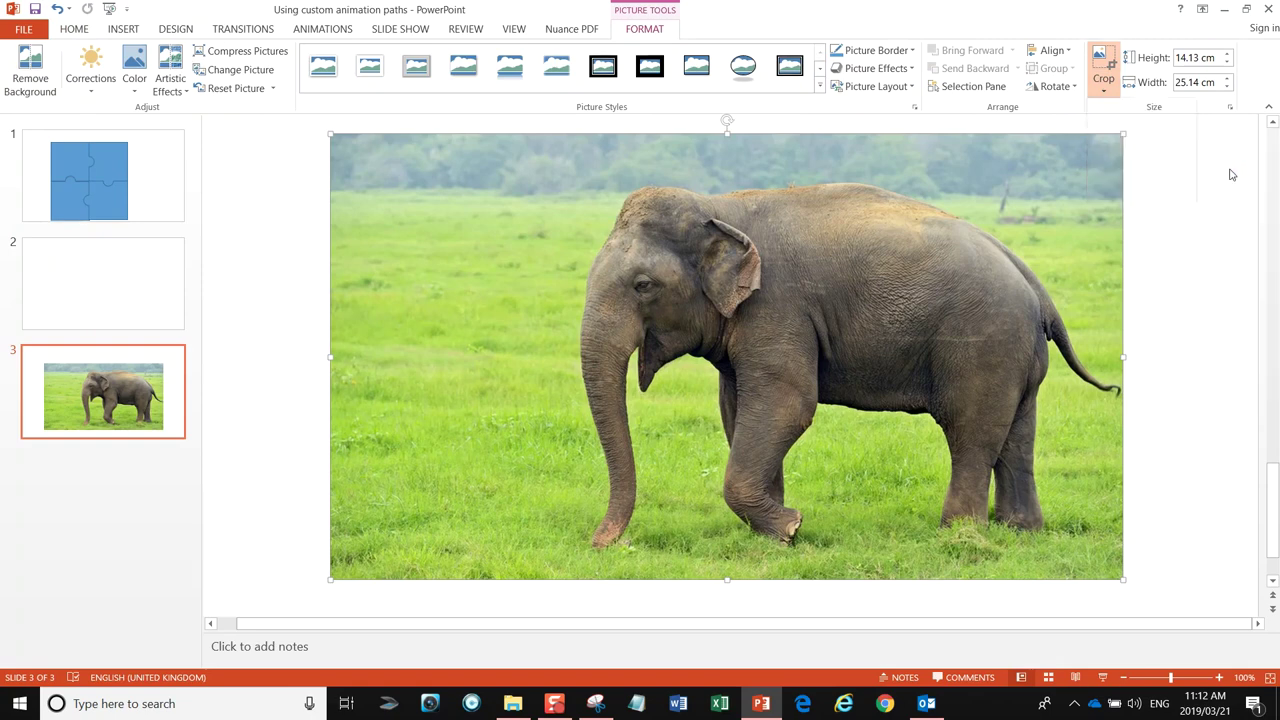
click(292, 304)
click(584, 363)
Step: Copy the square elephant photo and paste it onto slide 1
right_click(591, 360)
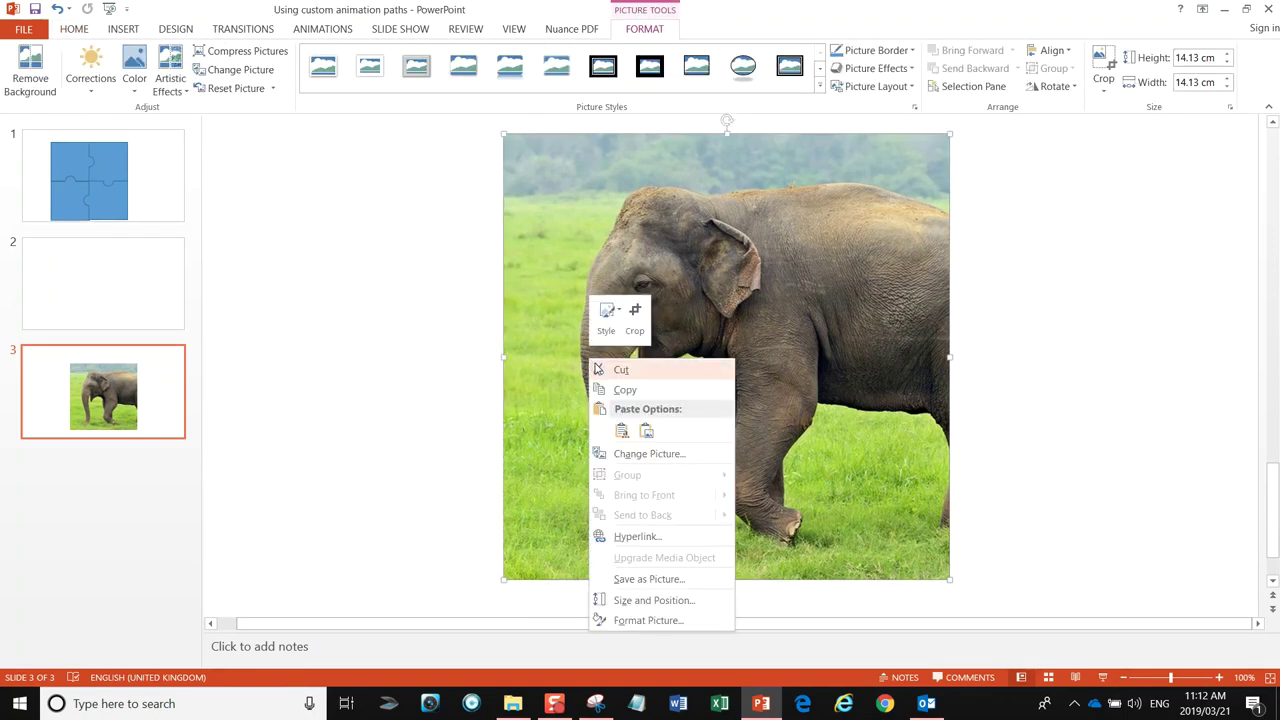
click(624, 392)
click(140, 180)
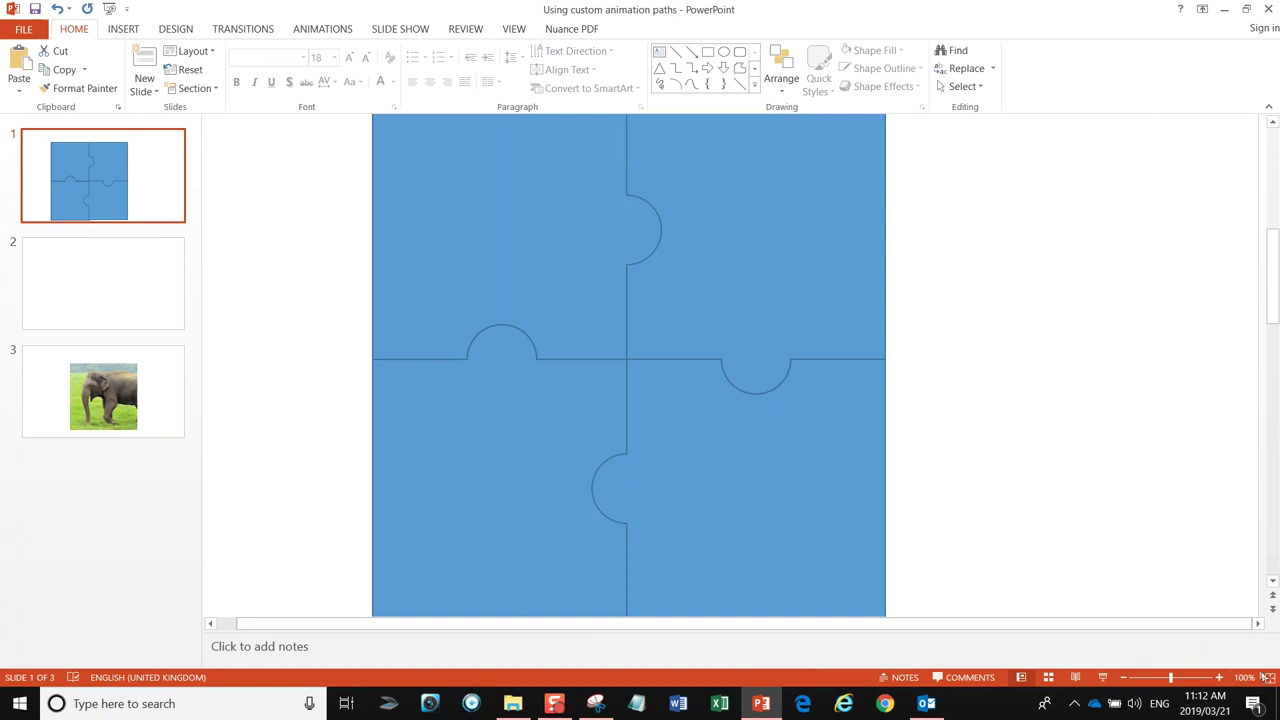
click(1167, 679)
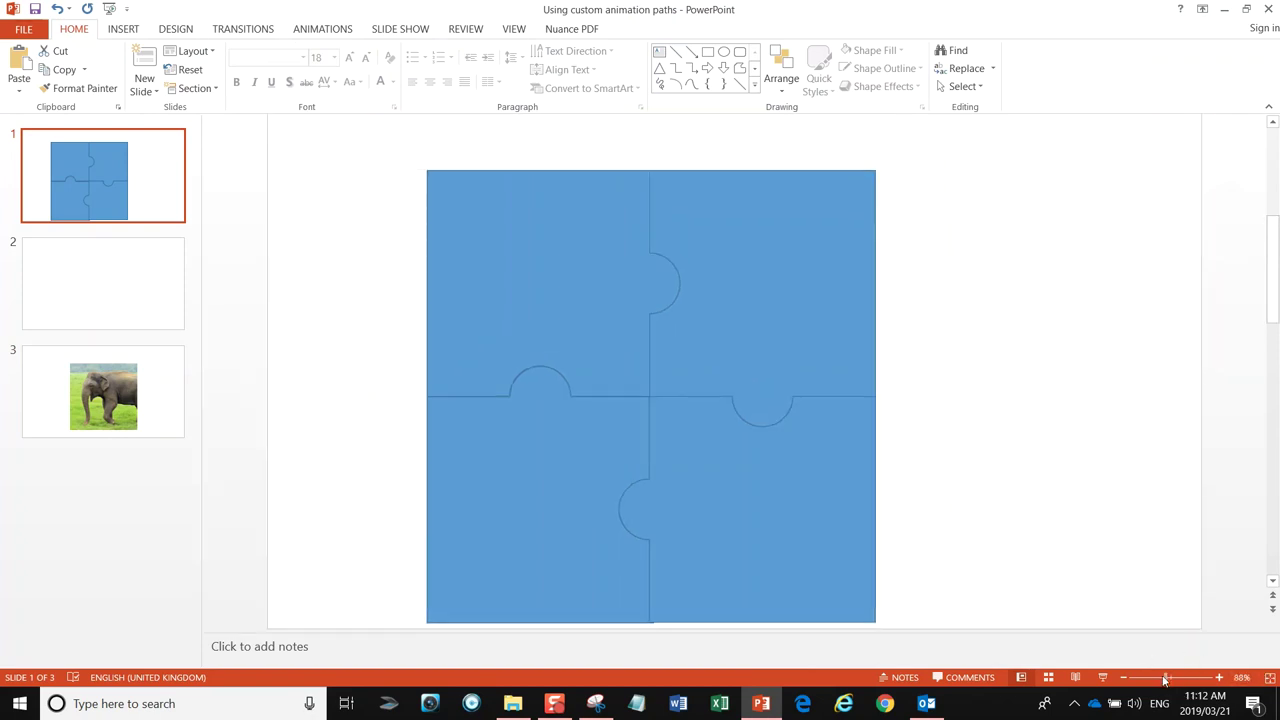
drag(1165, 680, 1162, 679)
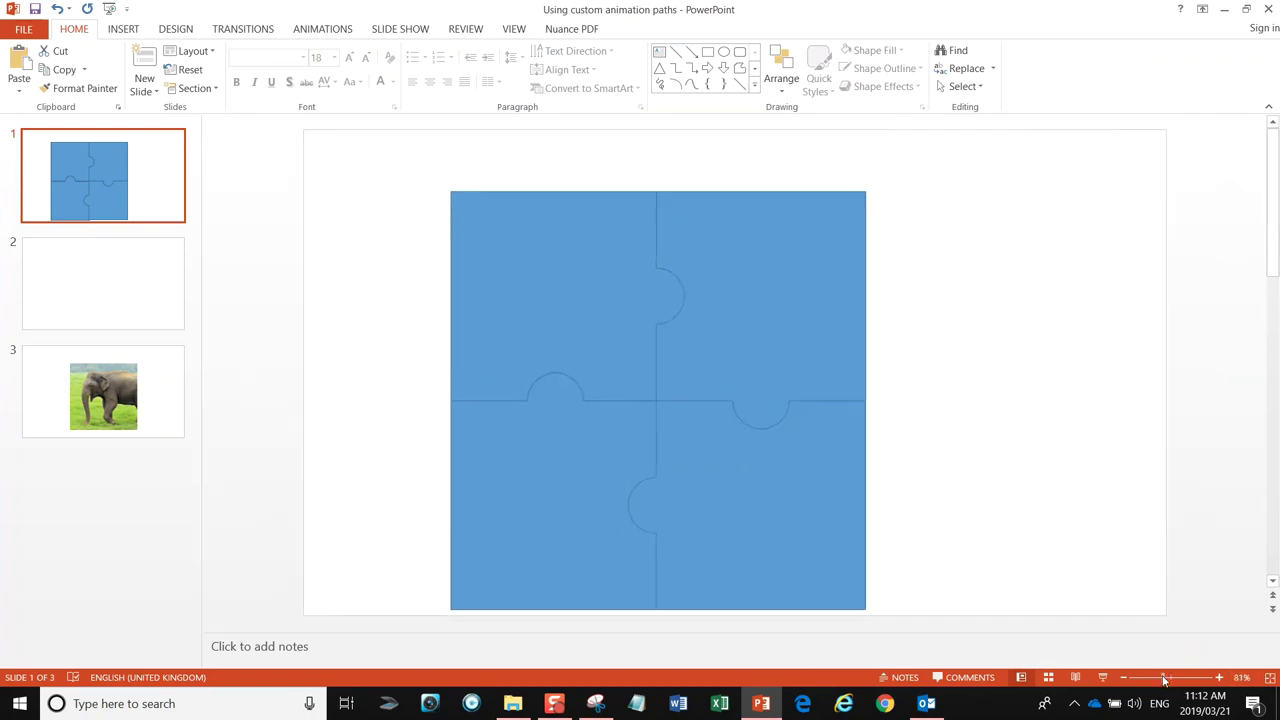
right_click(336, 271)
click(367, 300)
Step: Align and stretch the pasted photo to exactly cover the jigsaw square, then copy it
drag(623, 372, 517, 346)
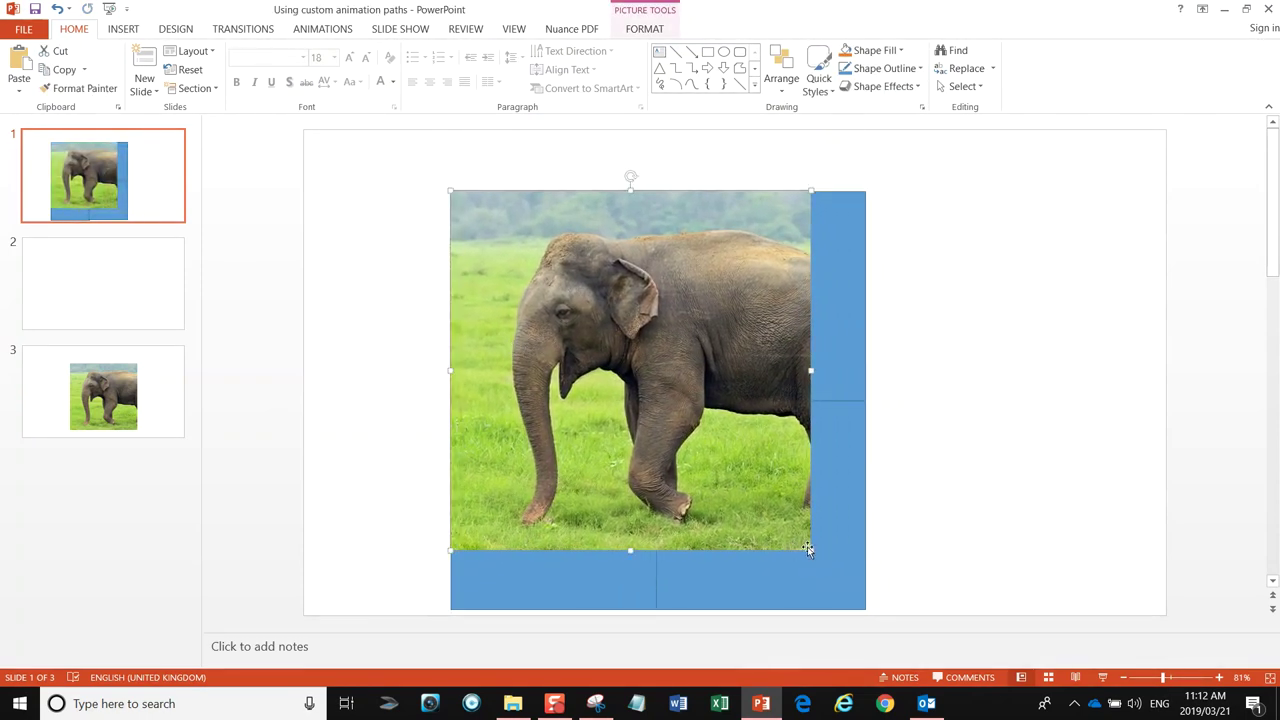
drag(811, 549, 851, 608)
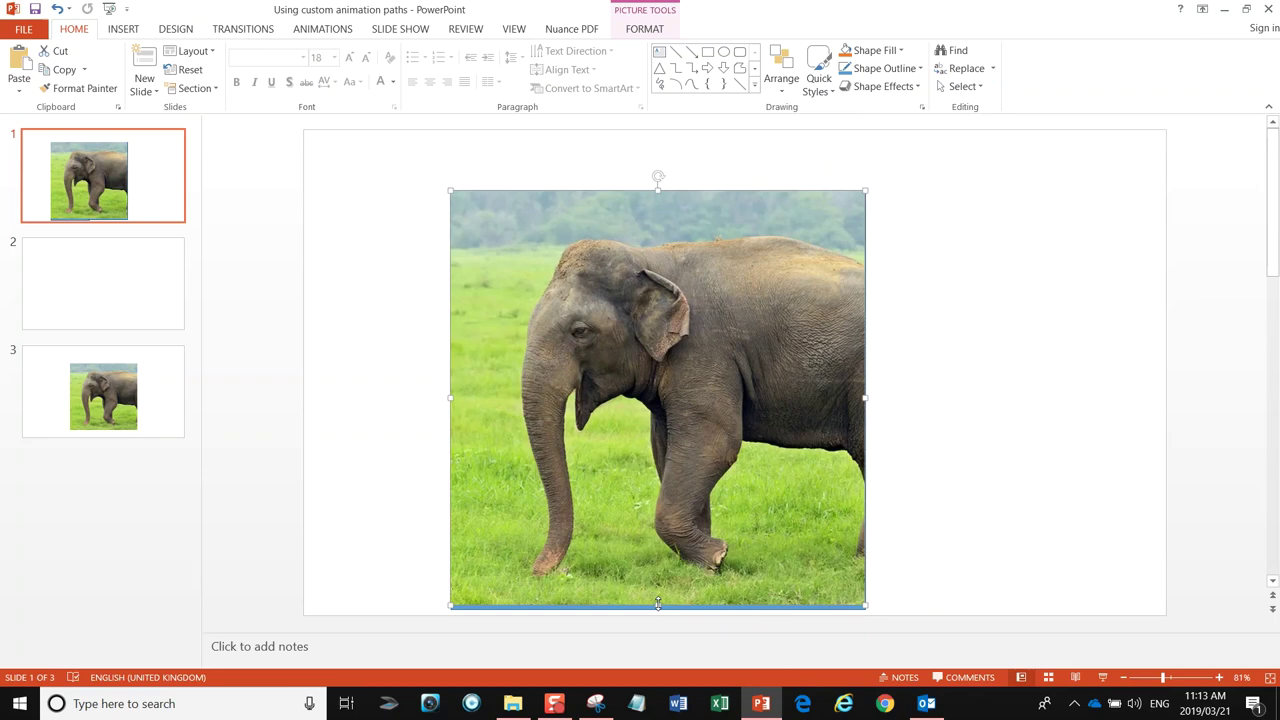
drag(657, 604, 658, 609)
click(393, 422)
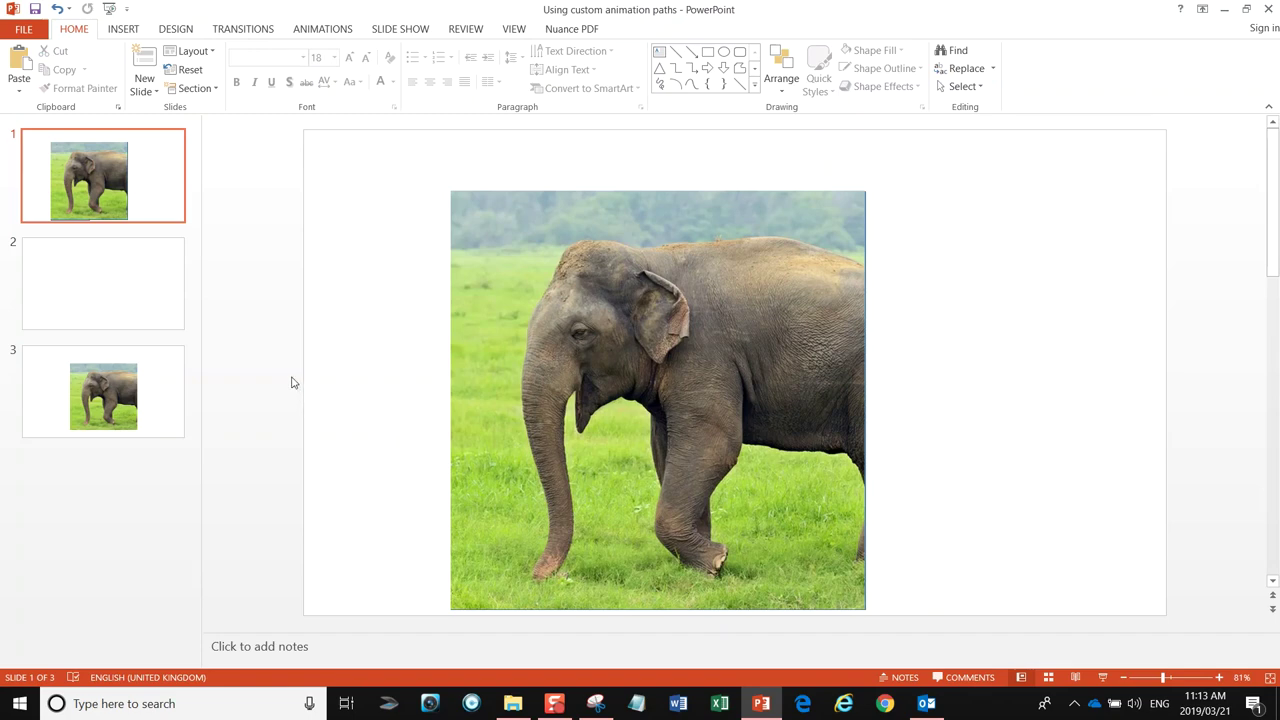
click(549, 390)
right_click(549, 390)
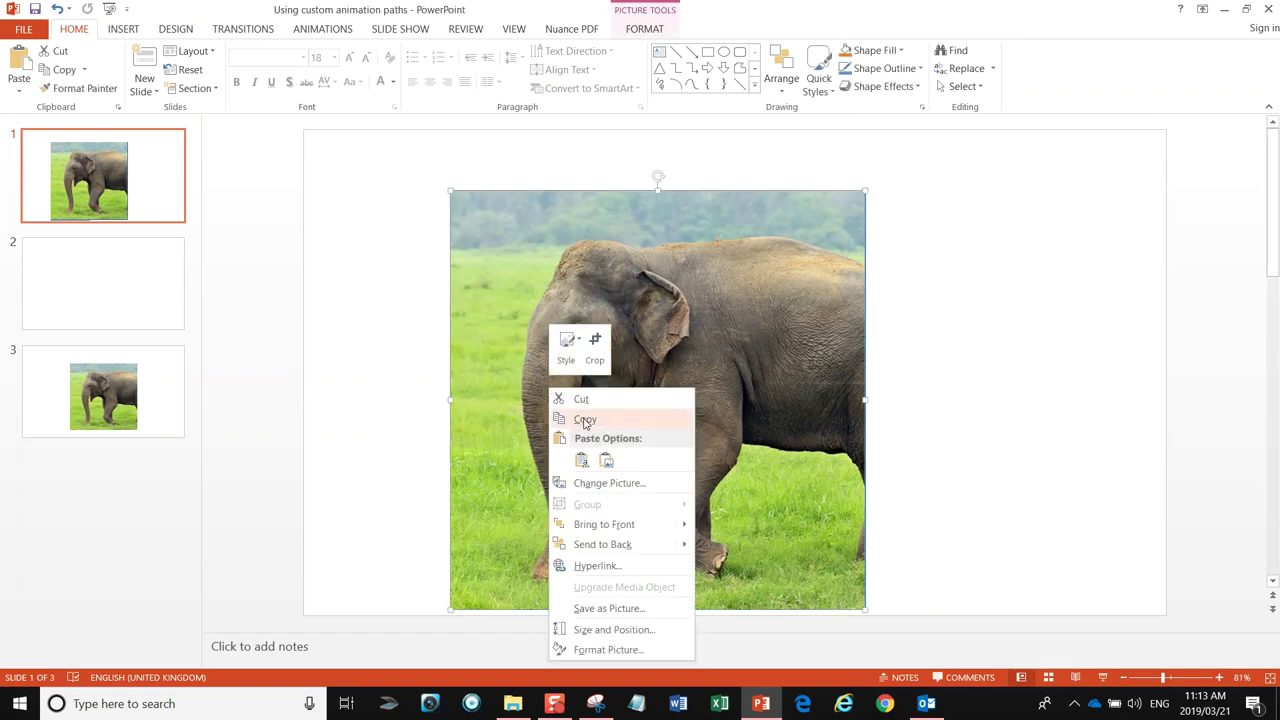
click(583, 419)
Step: Paste several stacked copies of the elephant photo onto slide 2
click(110, 289)
right_click(529, 315)
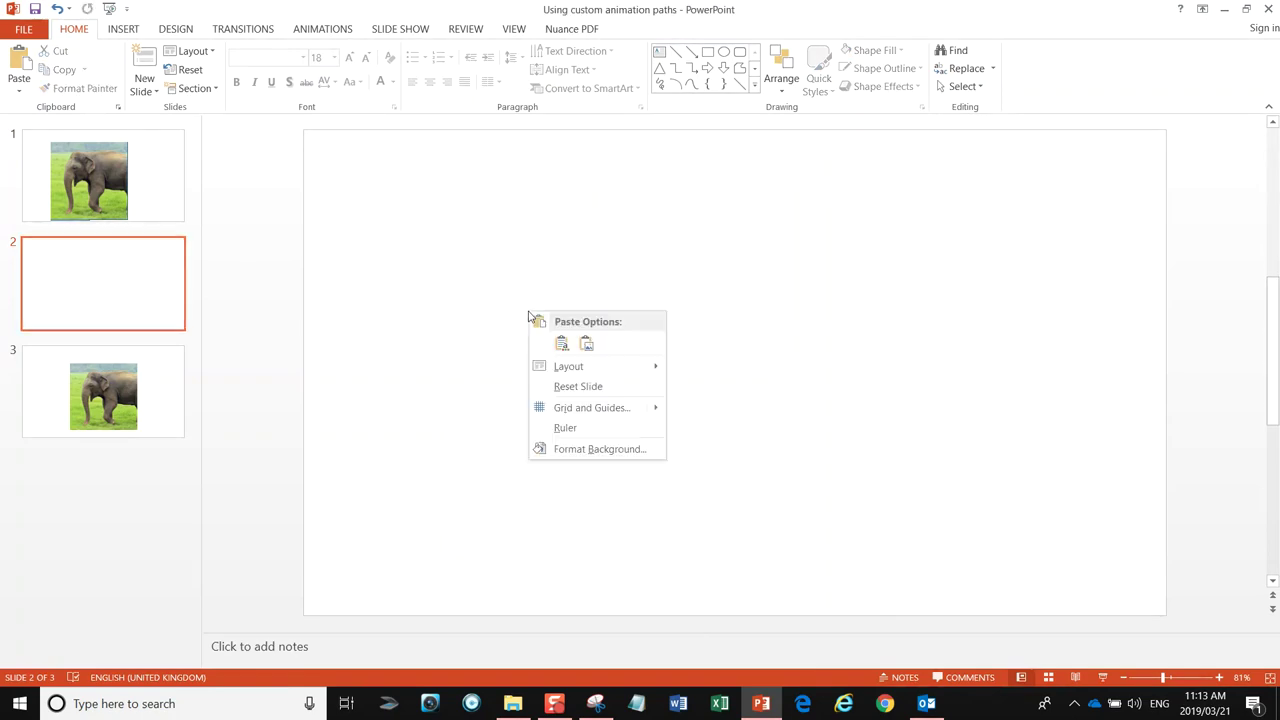
click(560, 343)
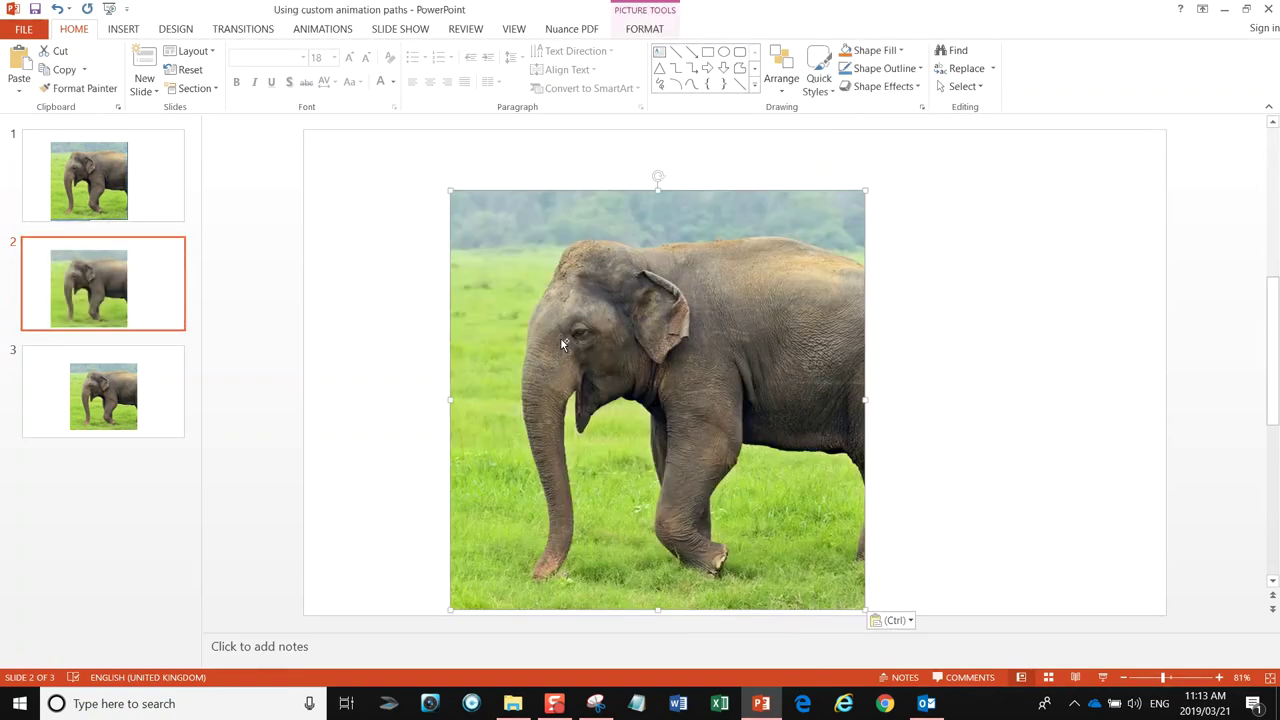
key(ctrl+v)
key(ctrl+v)
key(ctrl+v)
key(ctrl+v)
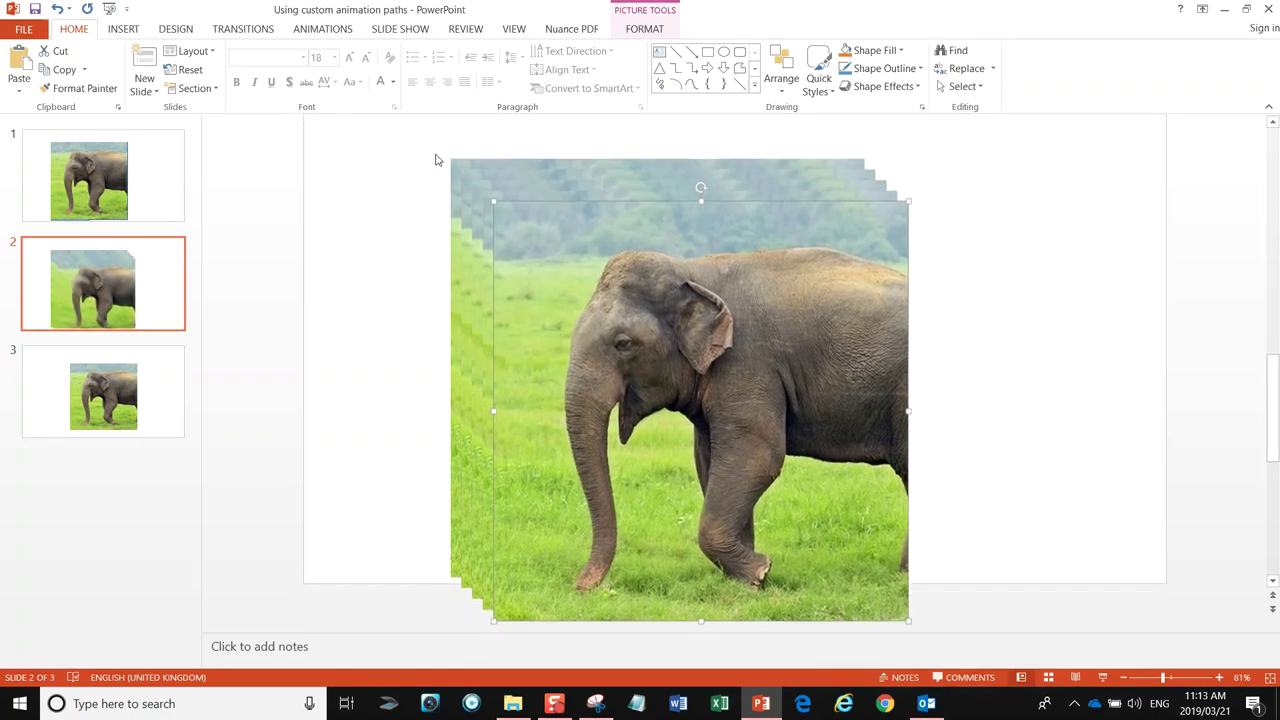
drag(424, 141, 950, 640)
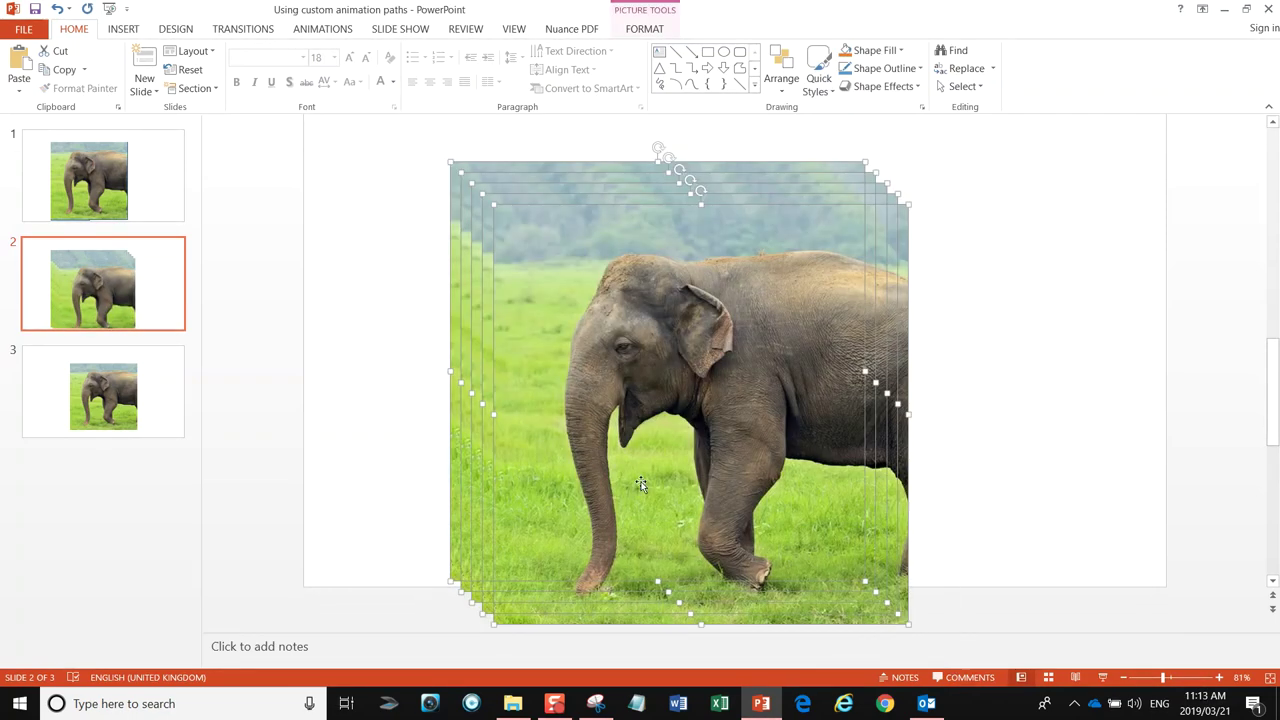
drag(521, 400, 430, 376)
click(928, 466)
click(192, 404)
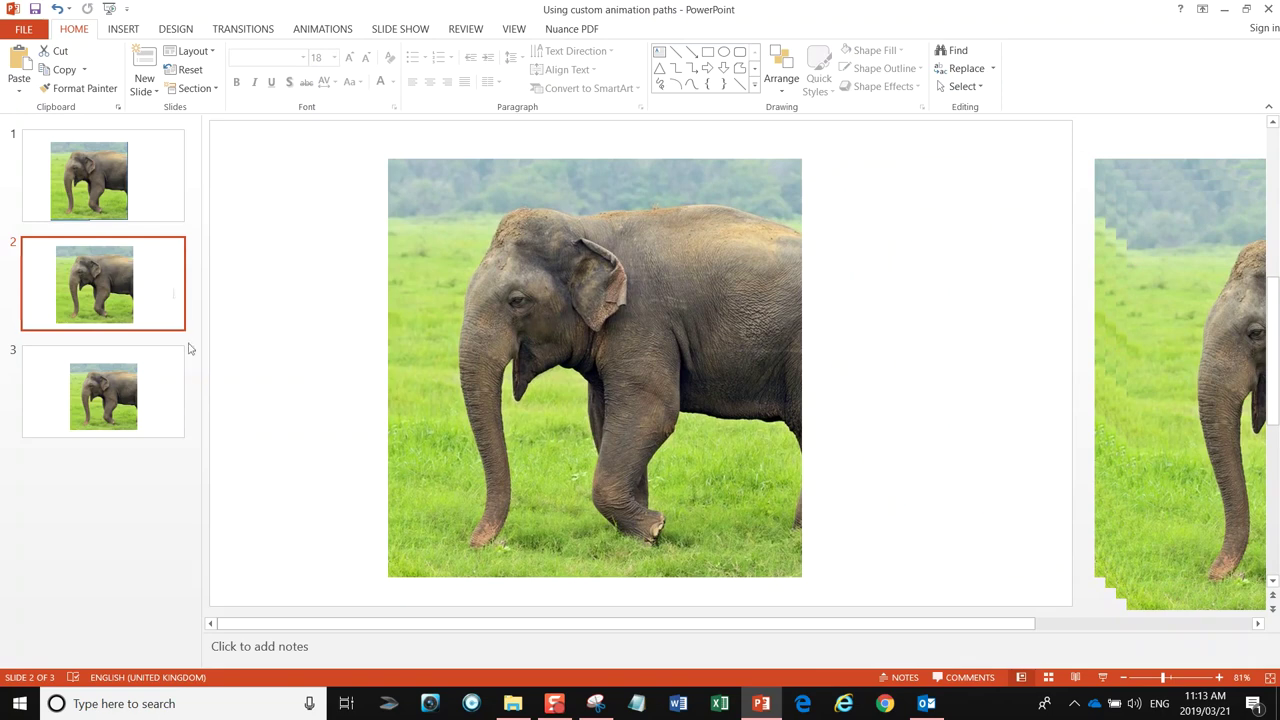
Step: Delete the elephant photo from slide 1 to reveal the jigsaw square
click(167, 197)
click(494, 287)
key(Delete)
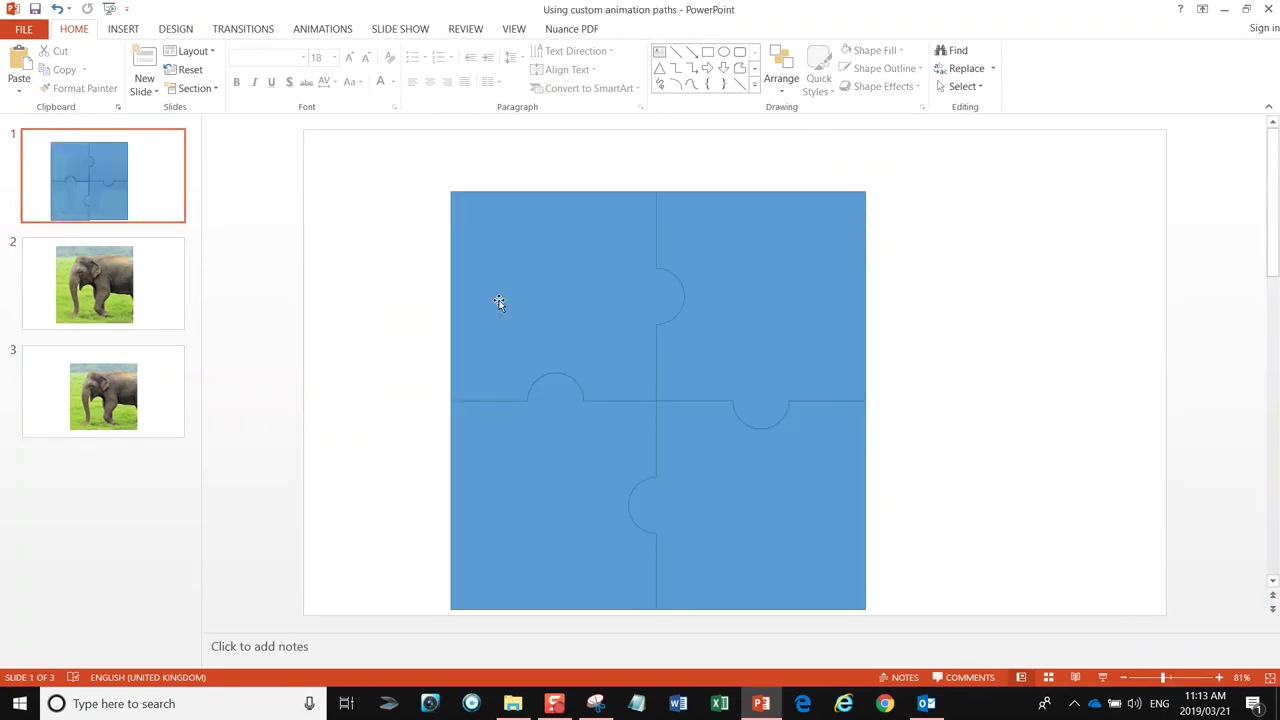
Step: Copy the top-left jigsaw piece and paste it on slide 2's picture, aligned top-left
click(574, 288)
right_click(574, 288)
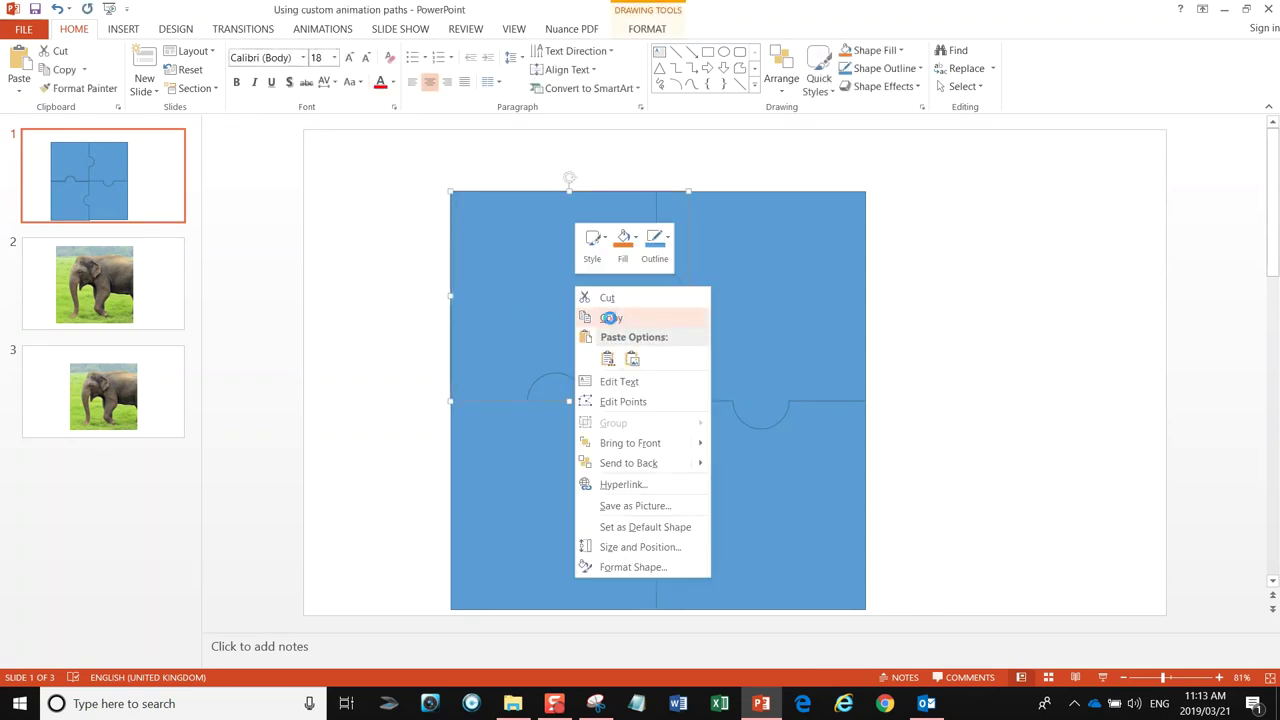
click(611, 318)
click(154, 312)
right_click(497, 306)
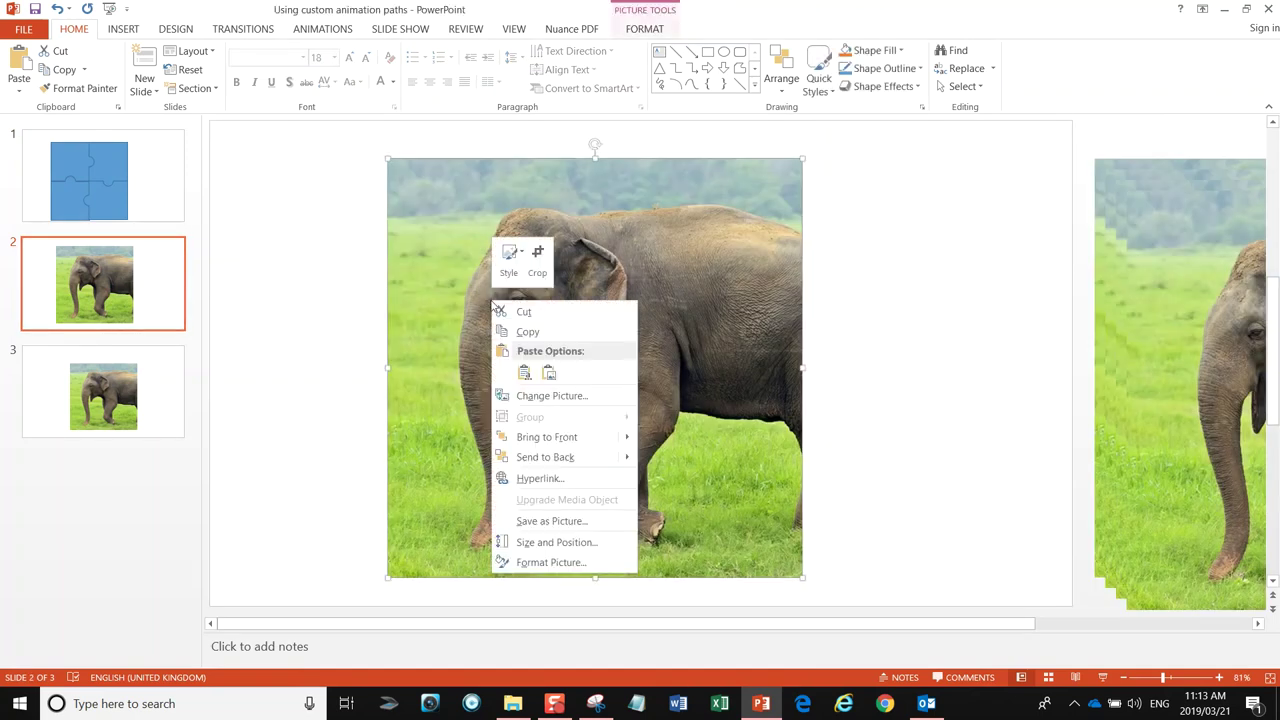
click(524, 372)
drag(486, 326, 520, 304)
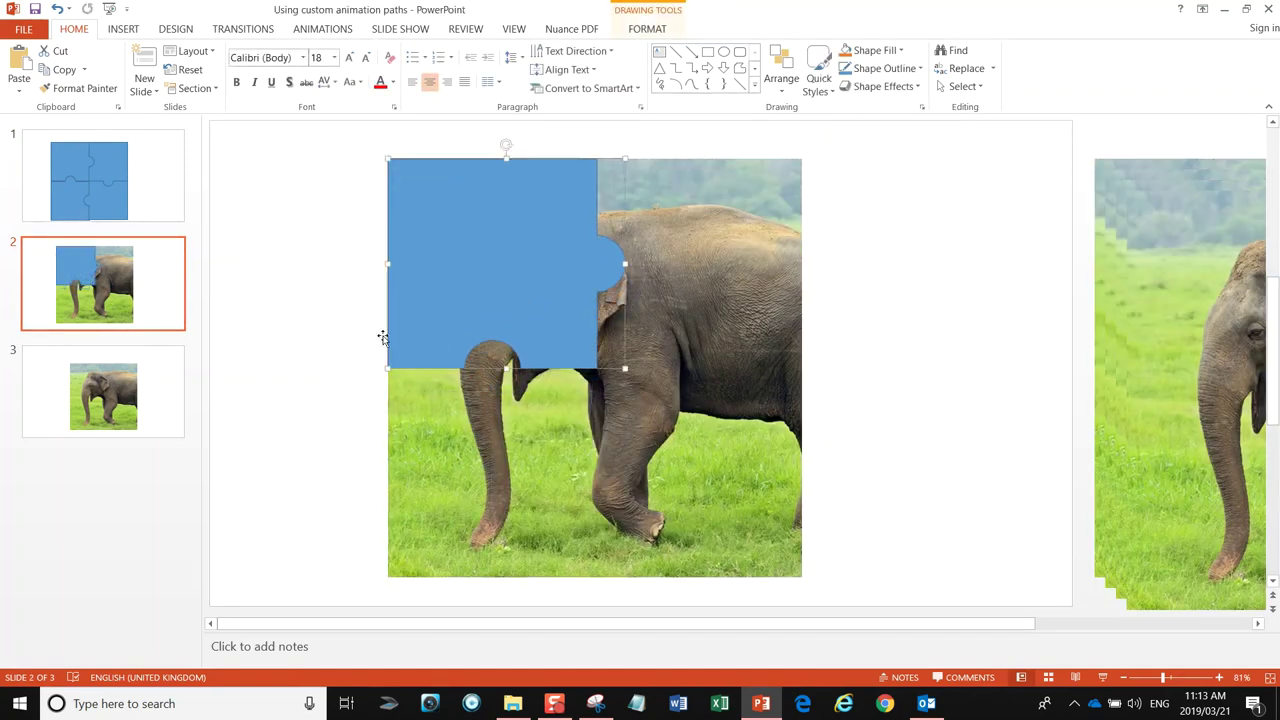
Step: Select the picture and piece and apply Merge Shapes > Intersect to cut the elephant head
click(308, 341)
click(571, 465)
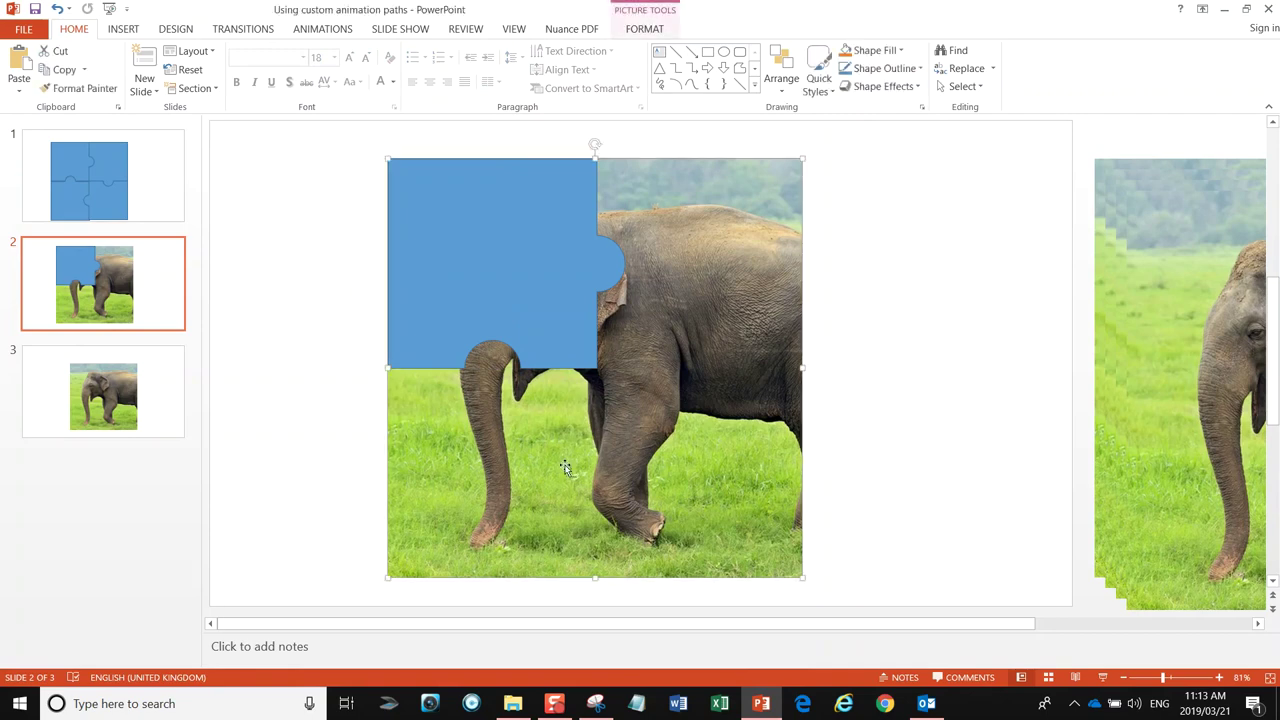
shift+click(515, 307)
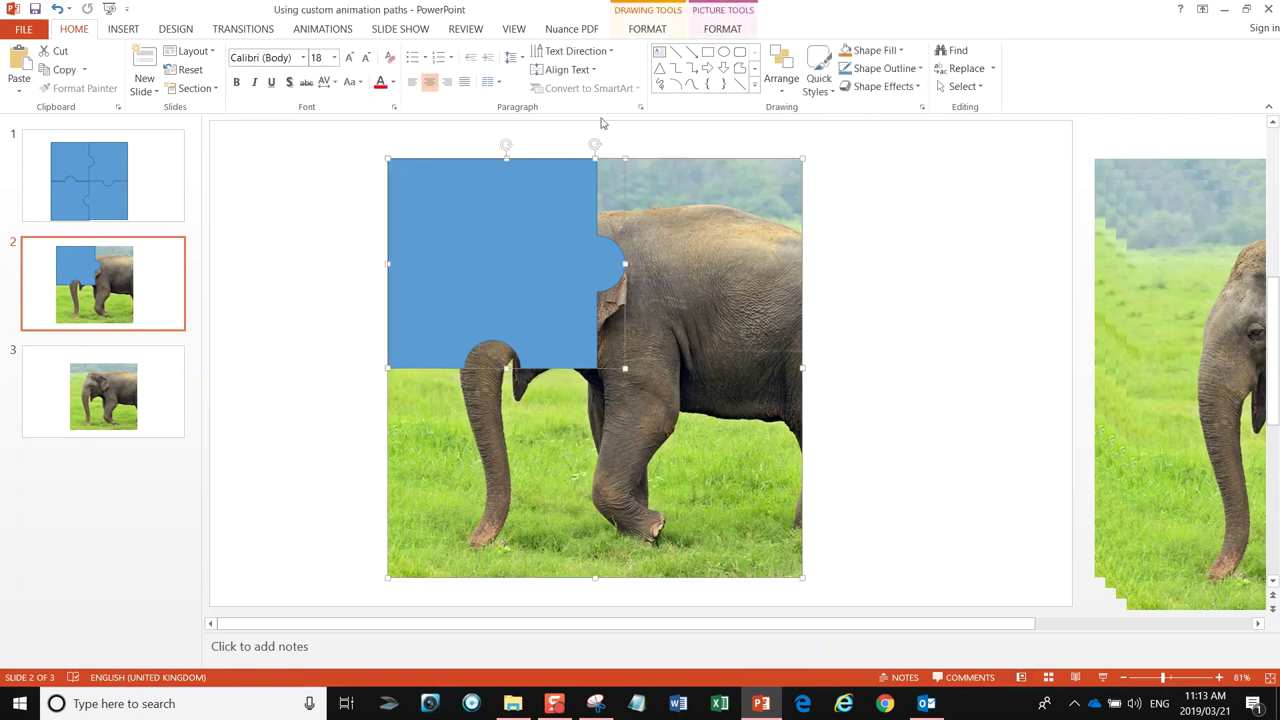
click(647, 29)
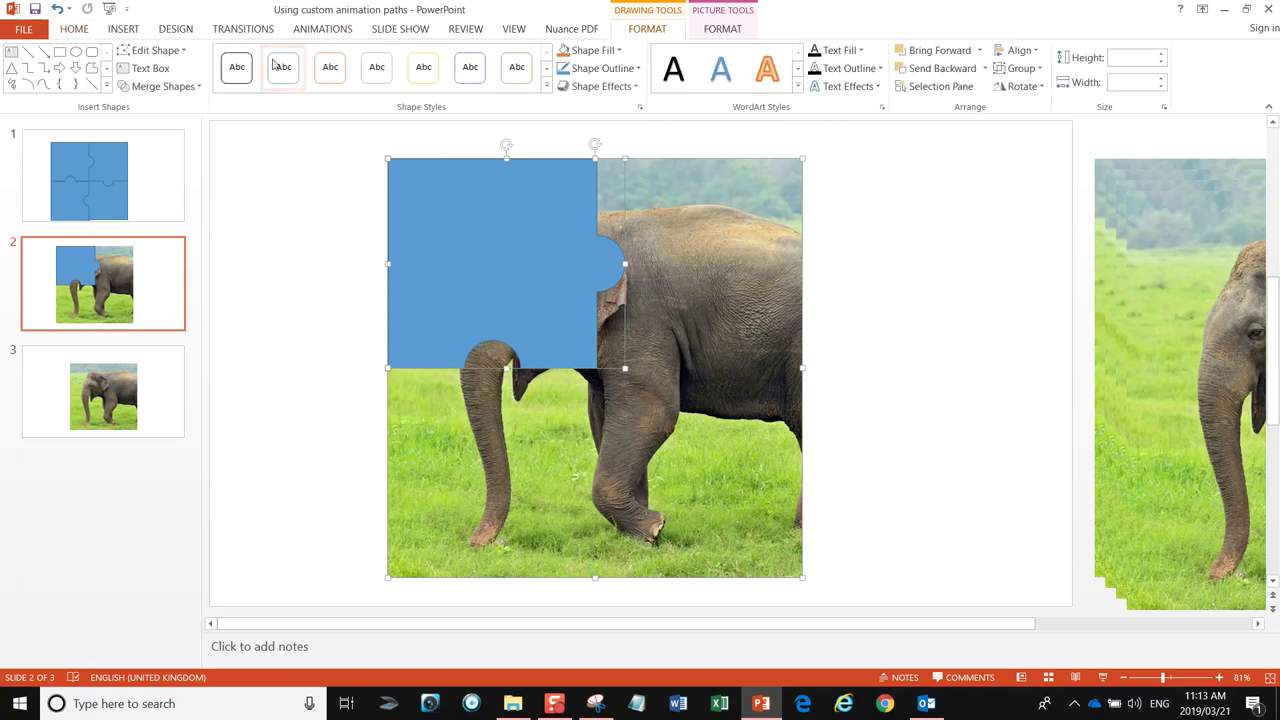
click(165, 86)
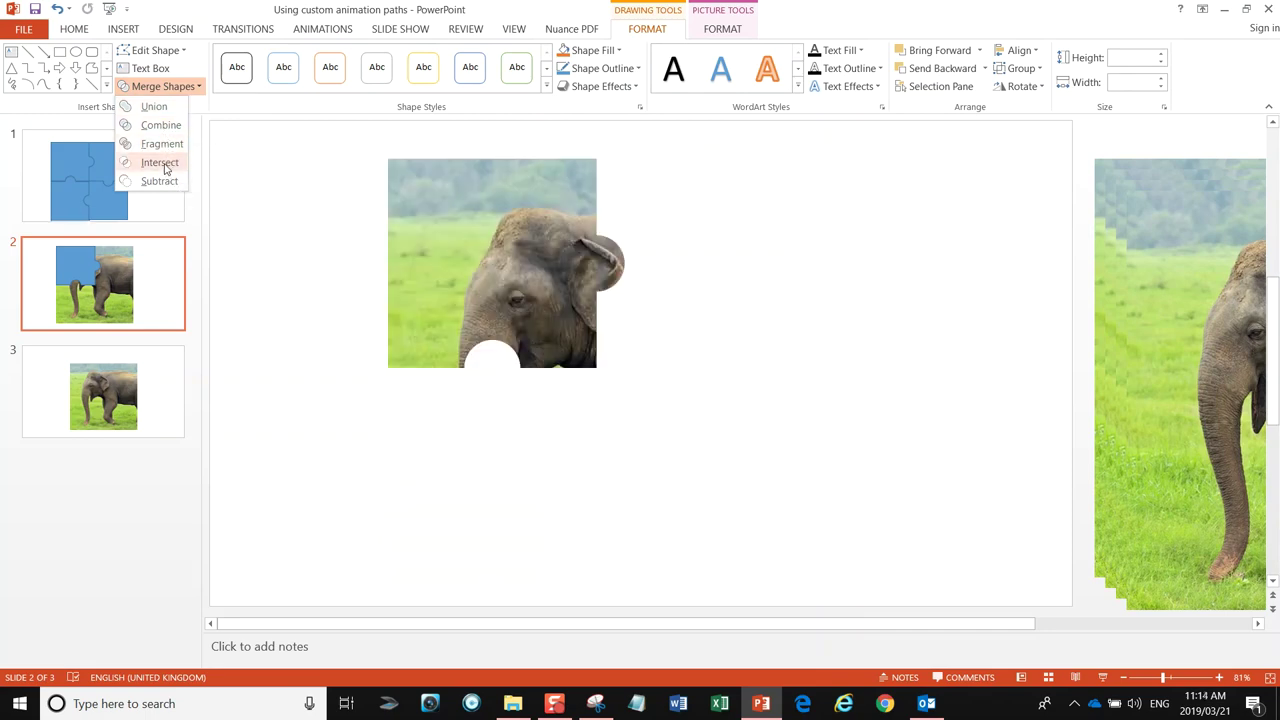
click(160, 163)
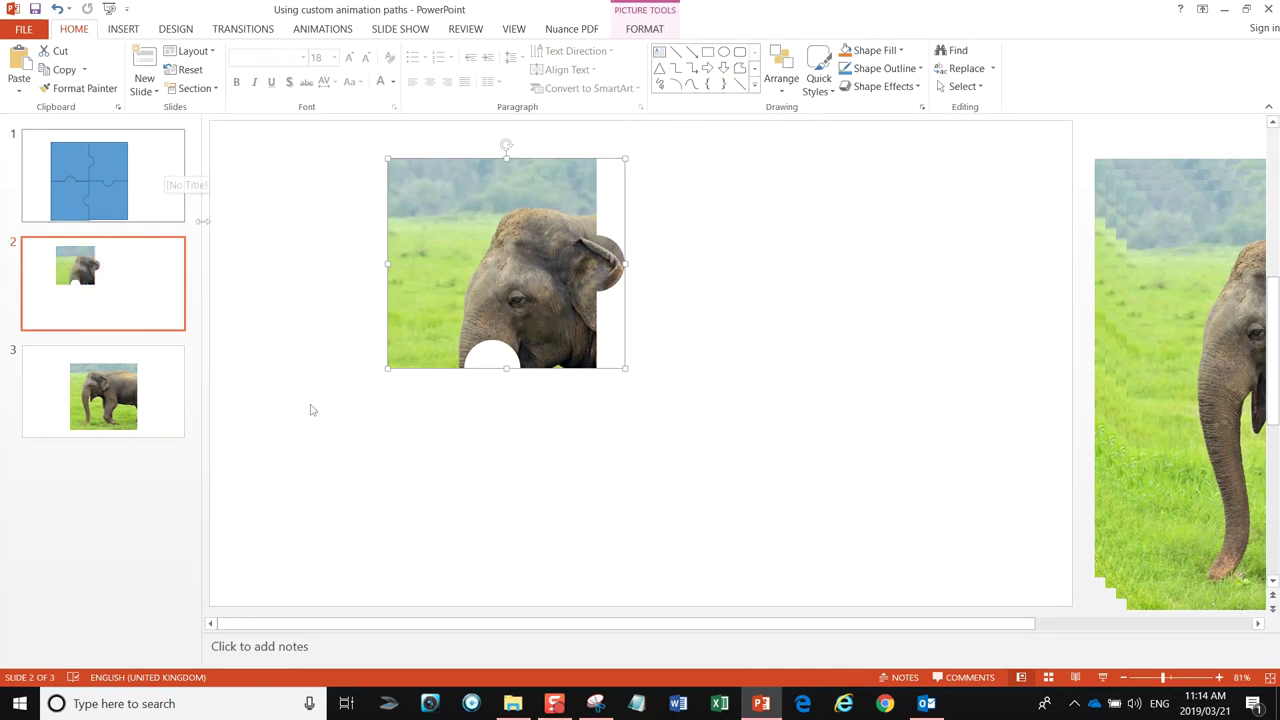
Step: Move the head piece aside, add a full elephant copy, and select slide 1's top-right piece
click(376, 494)
drag(447, 318, 965, 234)
drag(1152, 398, 336, 343)
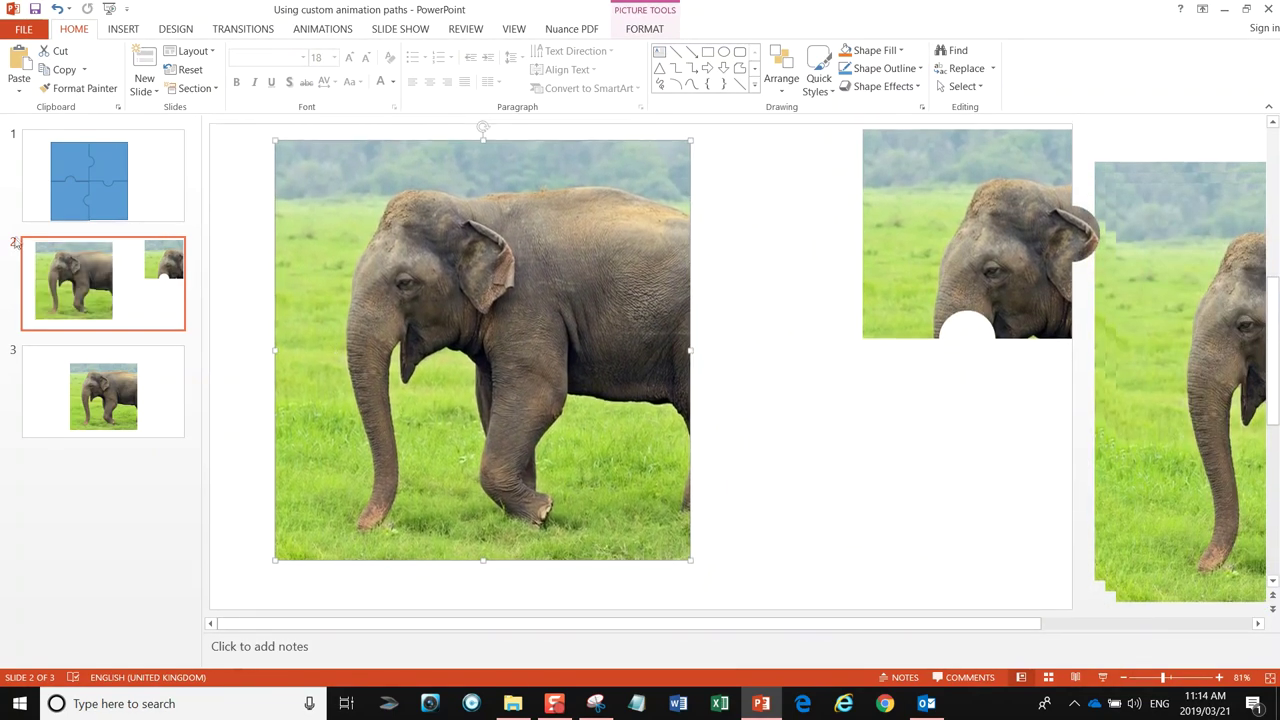
click(106, 200)
click(687, 319)
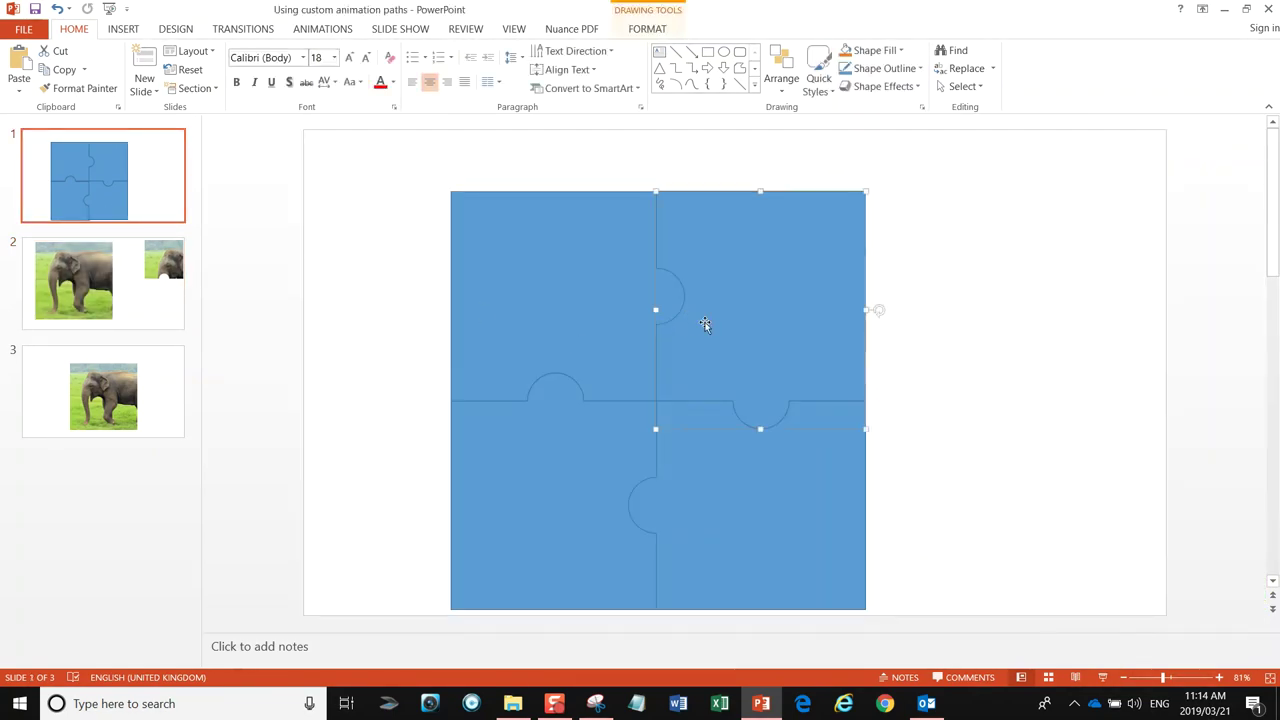
right_click(703, 320)
Step: Copy the top-right piece and paste it on slide 2's picture, aligned top-right
click(722, 356)
click(150, 292)
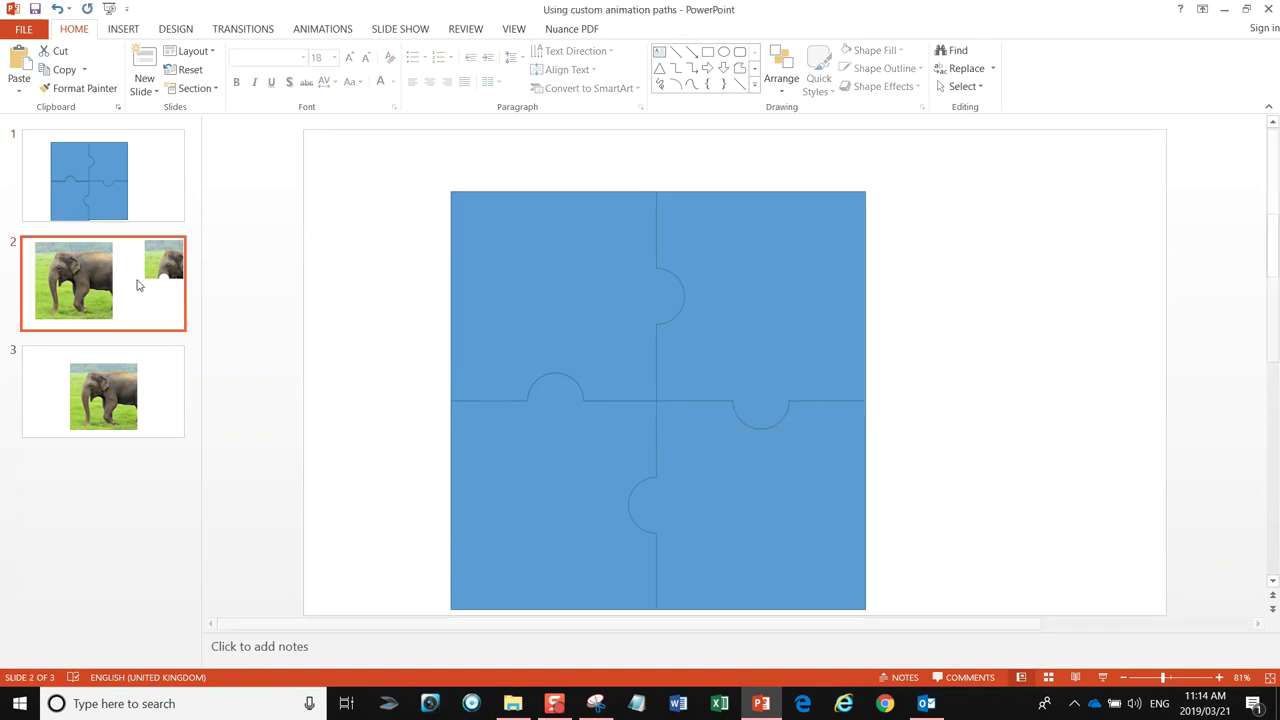
right_click(457, 288)
click(487, 362)
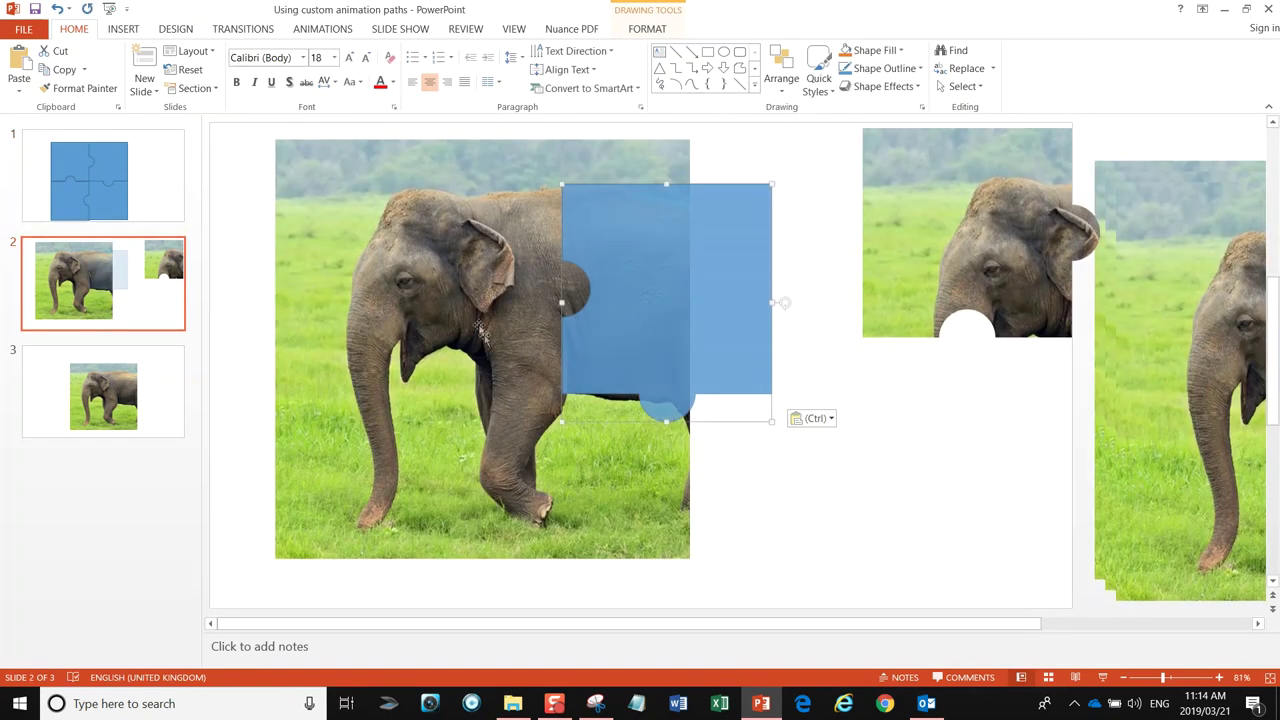
drag(630, 331, 548, 286)
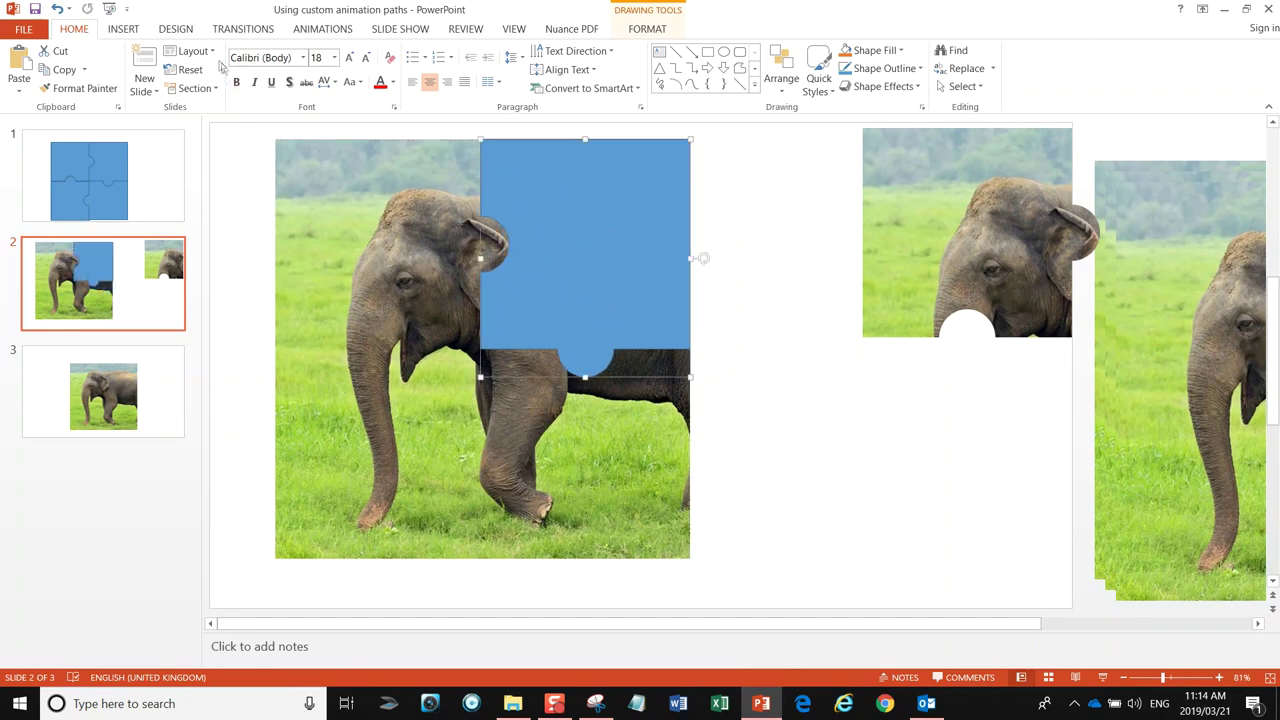
Step: Select the picture and piece and apply Merge Shapes > Intersect for the top-right body section
click(621, 28)
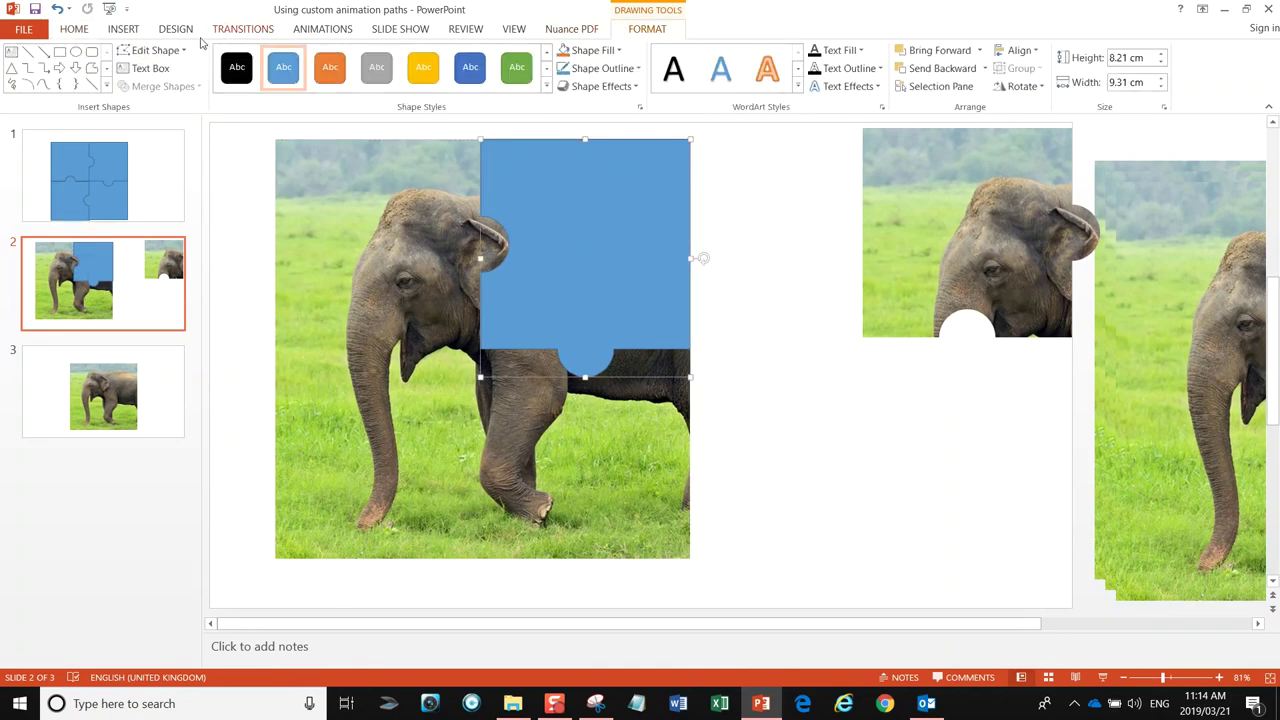
click(151, 56)
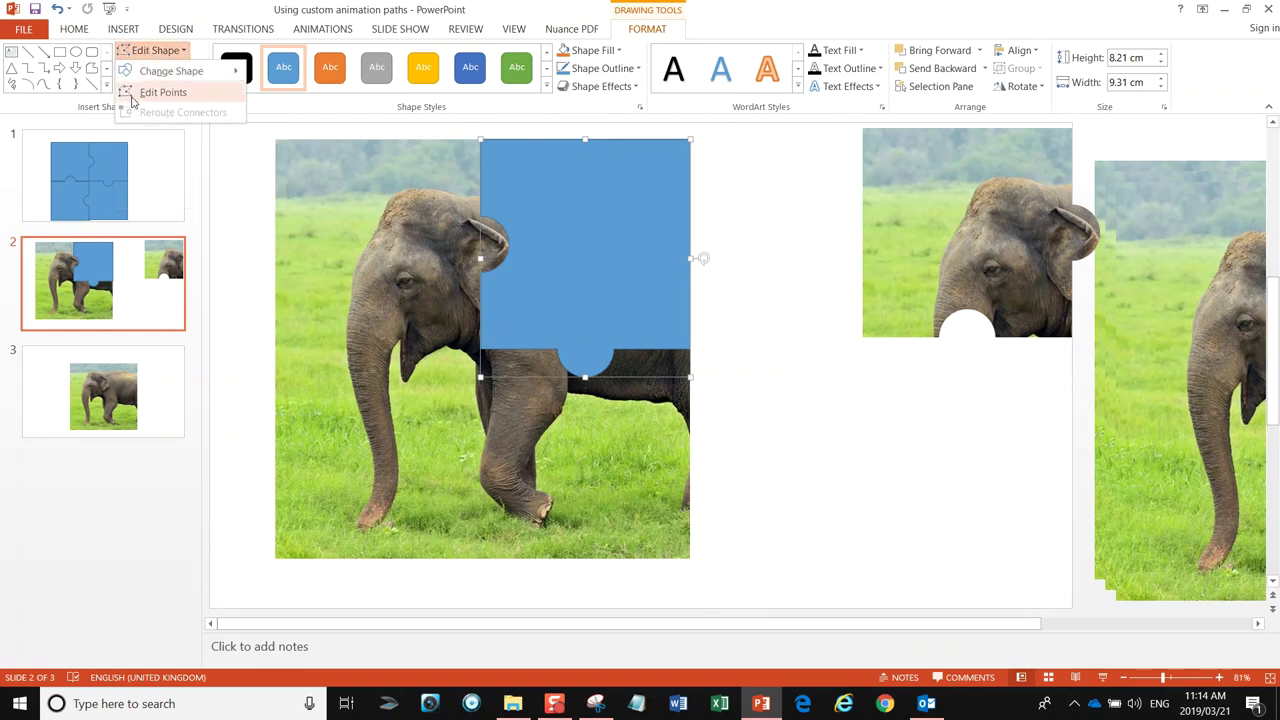
click(278, 180)
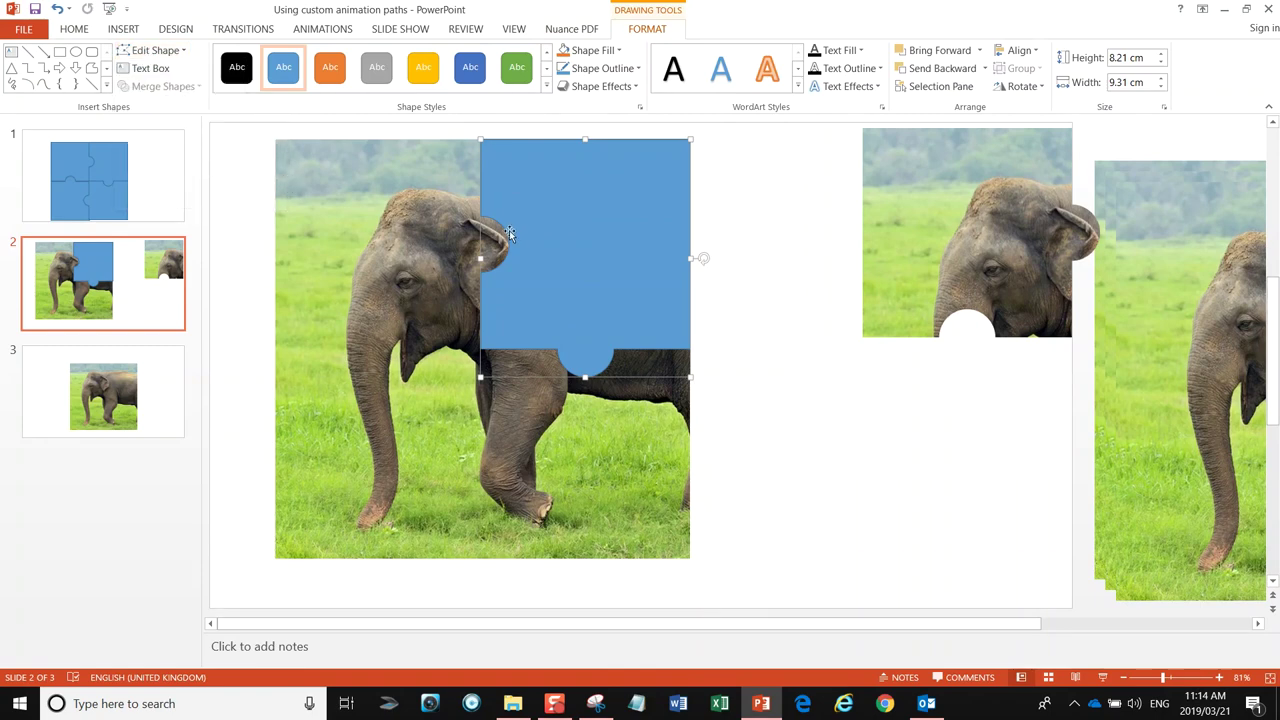
click(395, 334)
shift+click(515, 286)
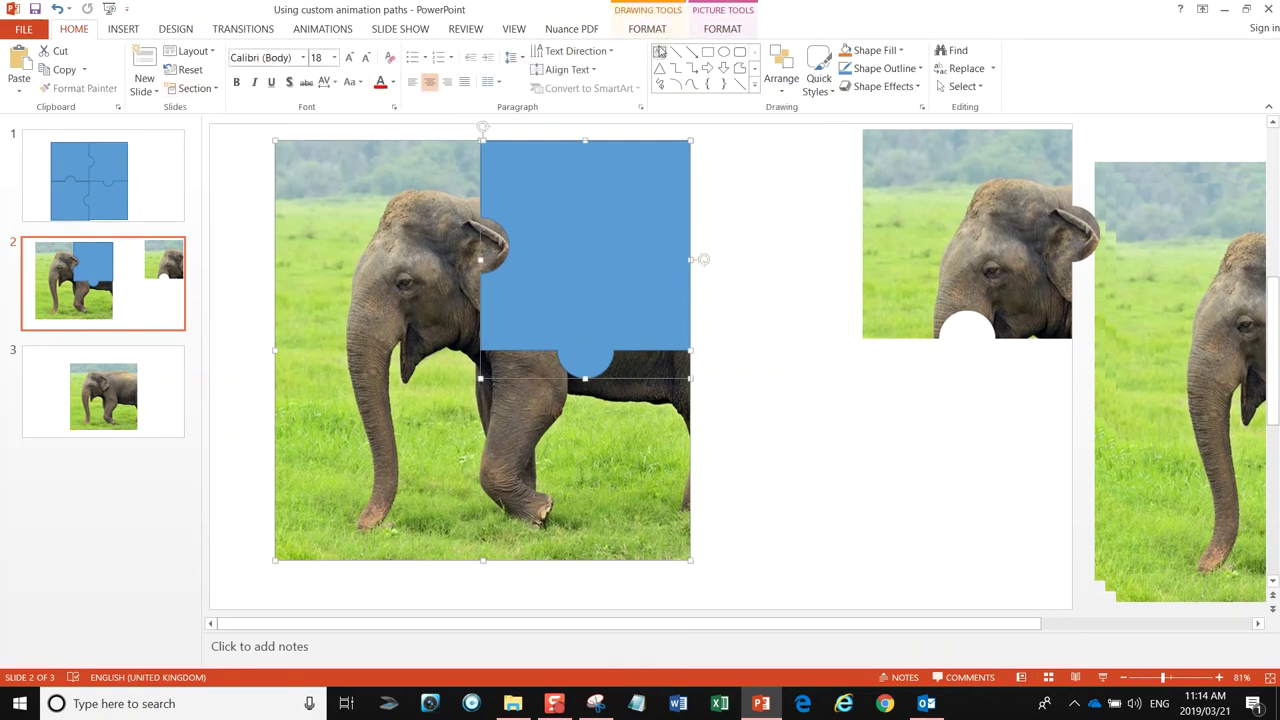
click(647, 29)
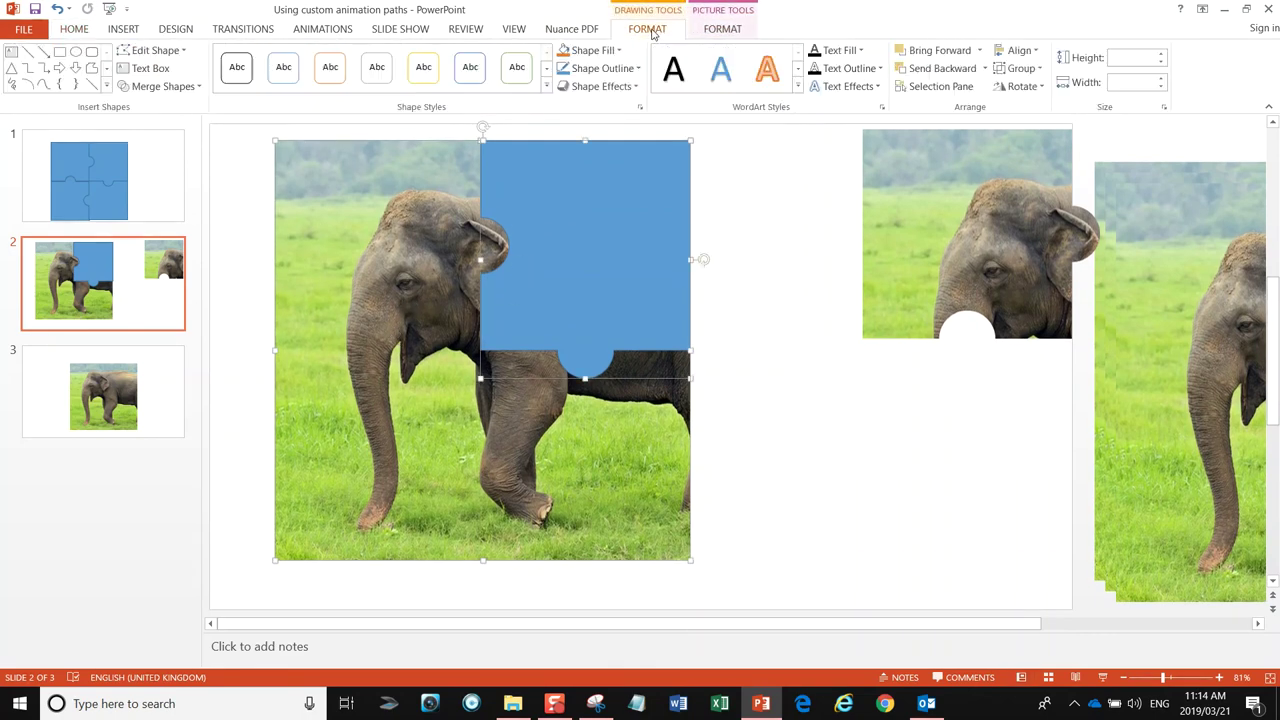
click(157, 87)
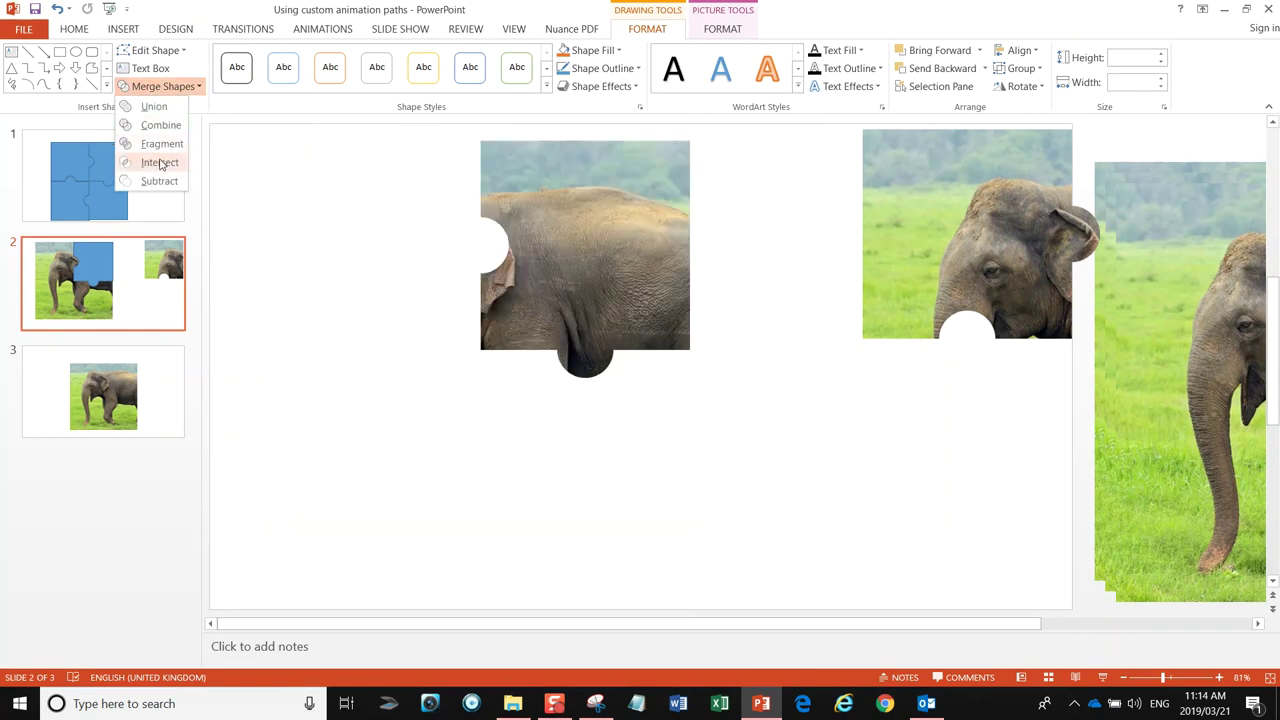
click(160, 163)
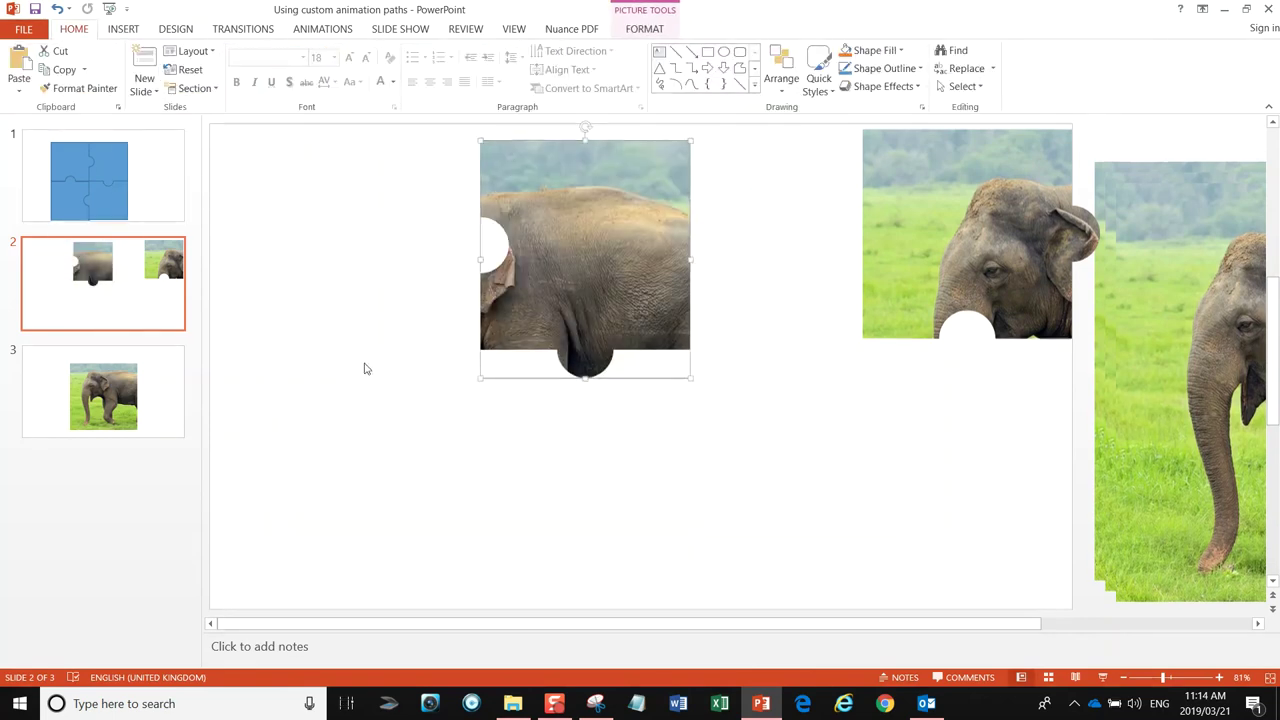
Step: Move the new piece beside the head, paste a full elephant copy, and select the bottom-left piece
drag(595, 297, 846, 374)
key(ctrl+v)
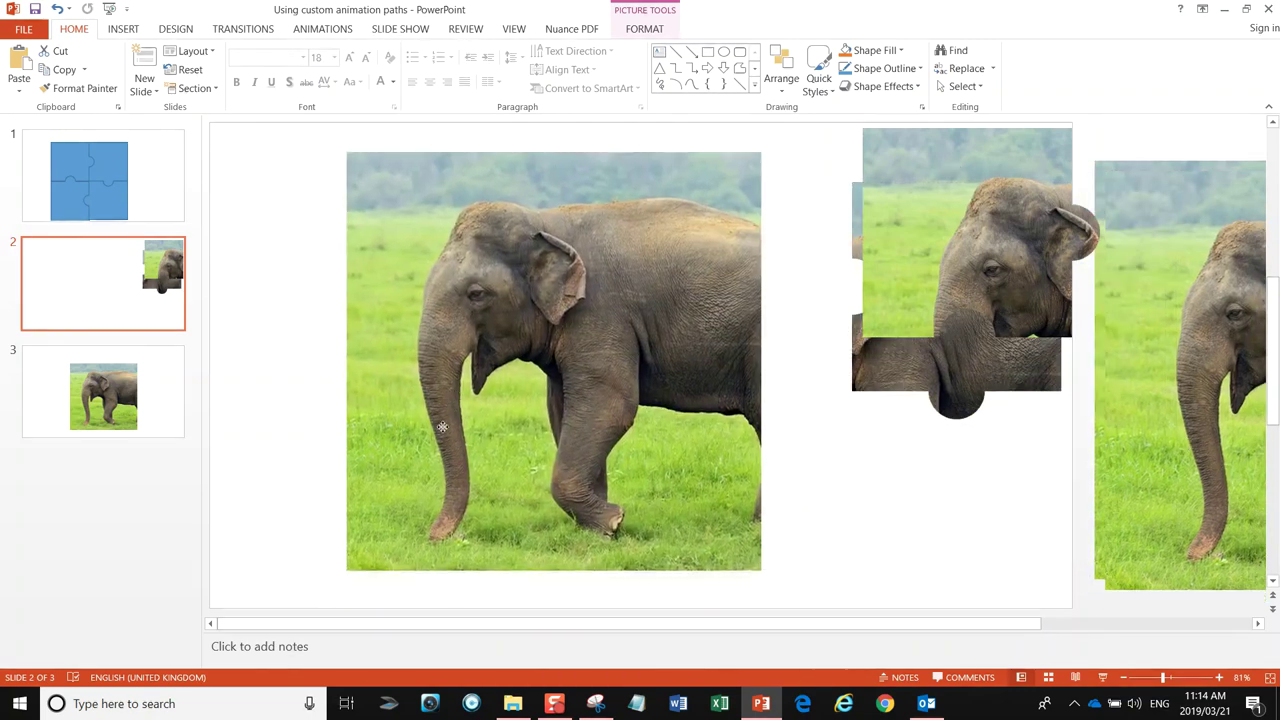
click(90, 178)
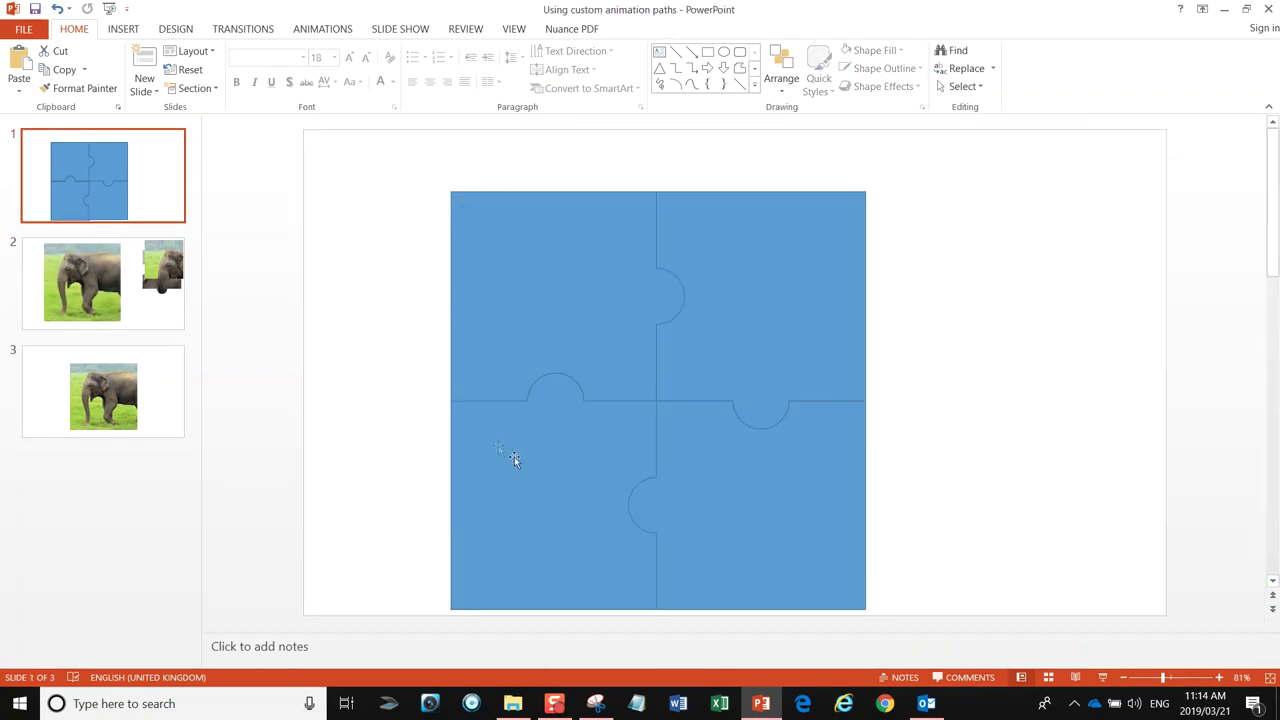
click(515, 462)
Step: Copy the bottom-left puzzle piece onto slide 2 and align it with the elephant's bottom-left corner
right_click(521, 467)
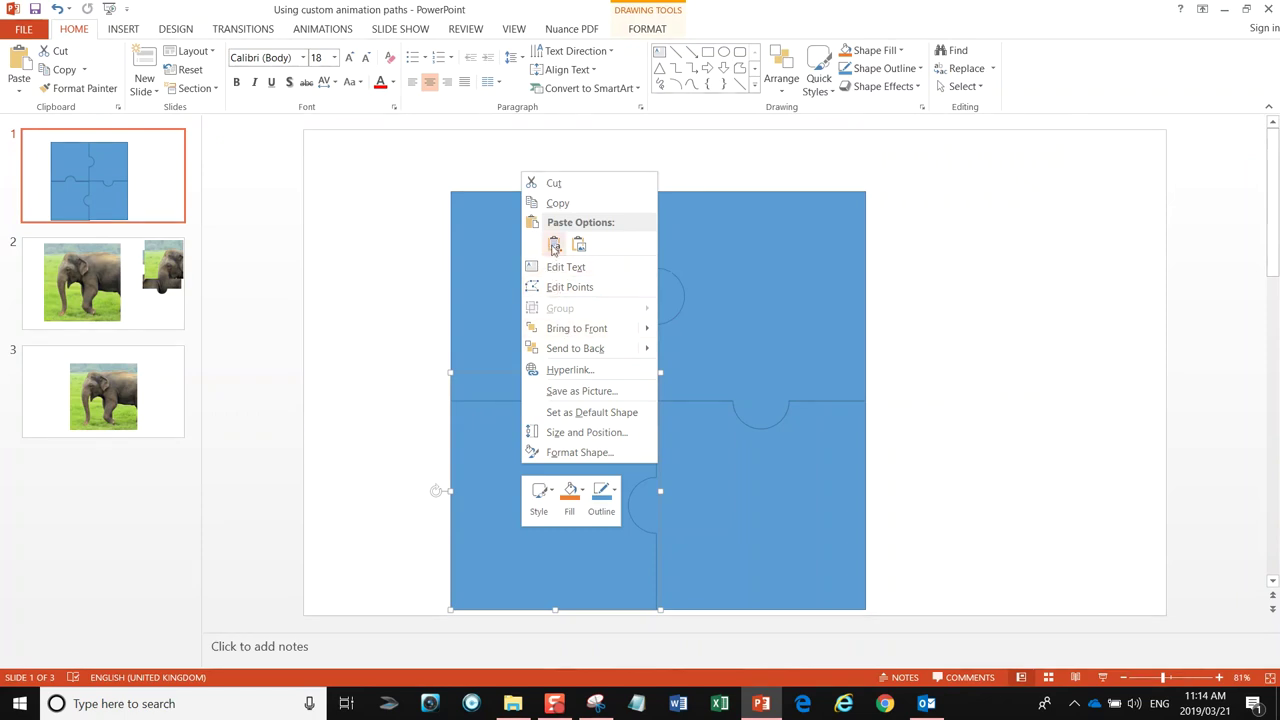
click(558, 203)
click(100, 250)
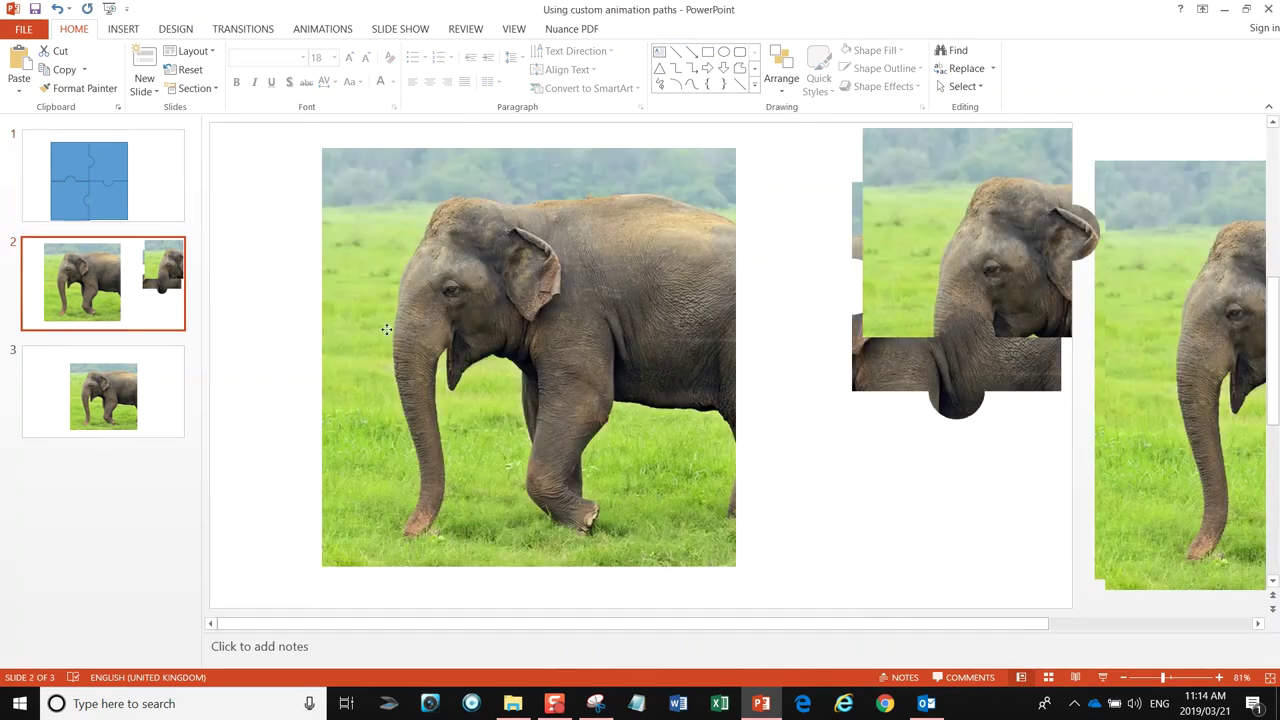
right_click(391, 333)
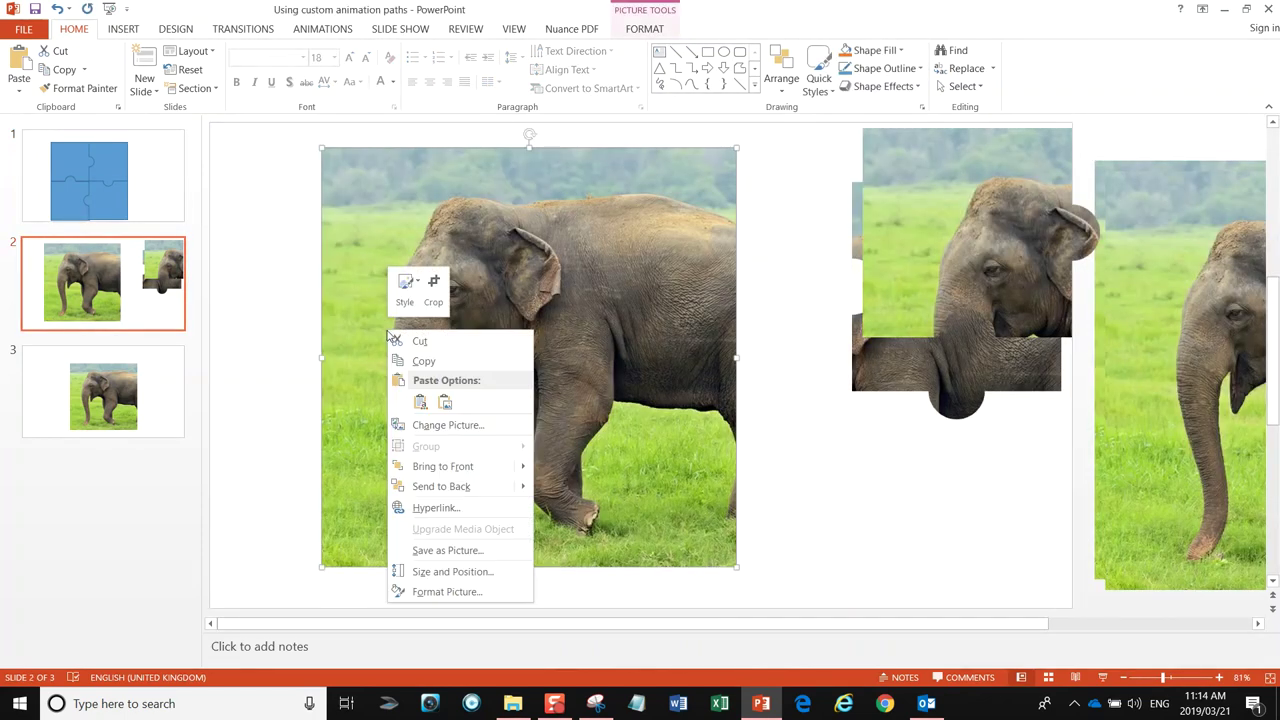
click(420, 404)
drag(420, 506, 388, 470)
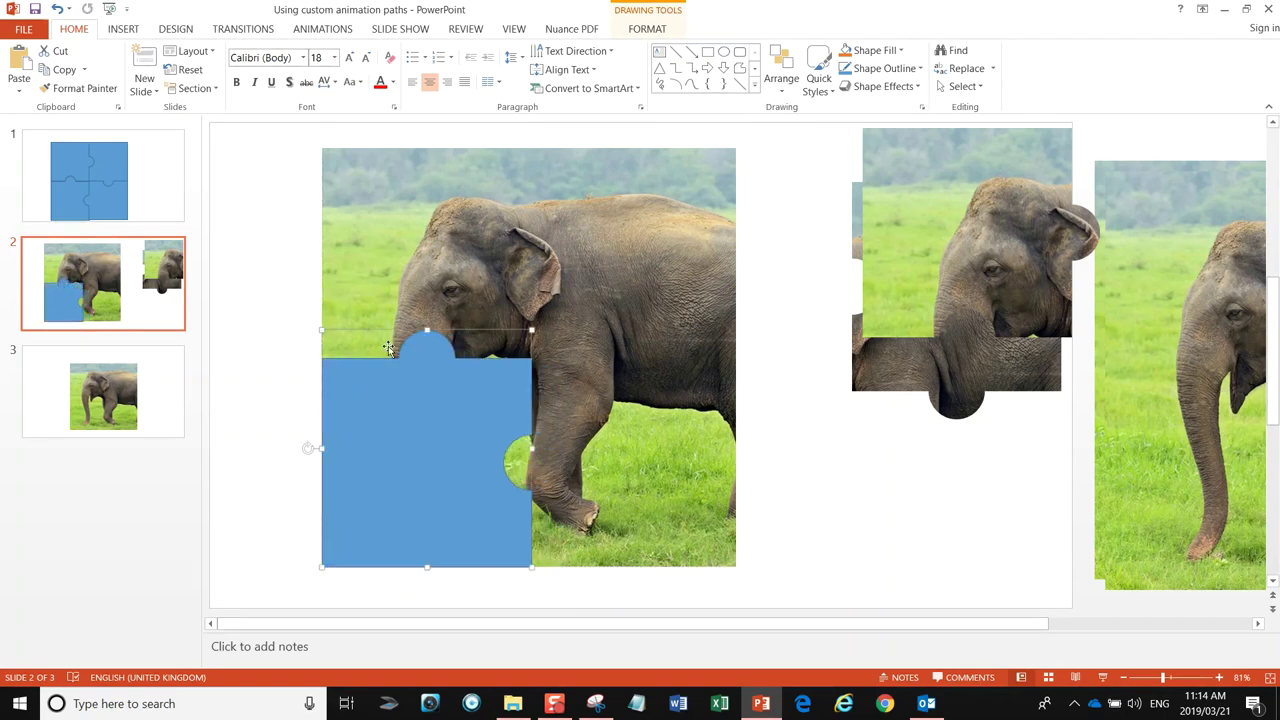
Step: Intersect the elephant picture with the piece to cut the trunk section, move it aside, and paste a fresh elephant
click(506, 282)
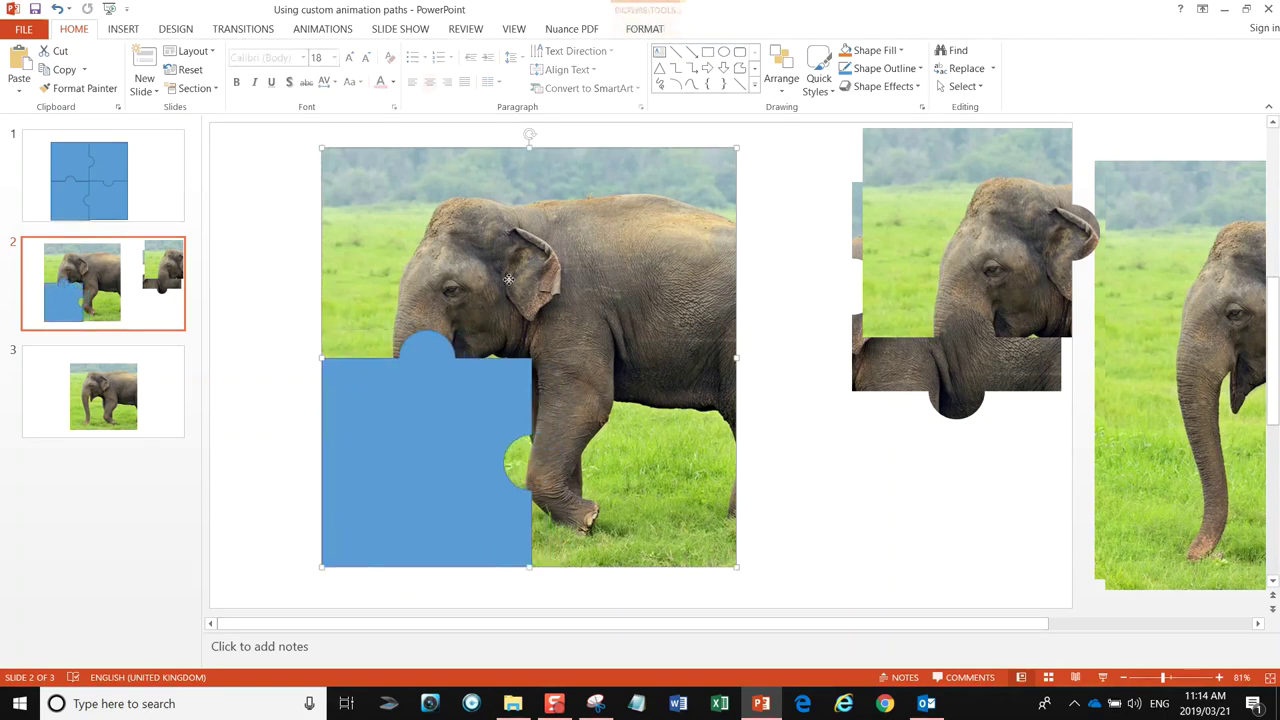
shift+click(418, 400)
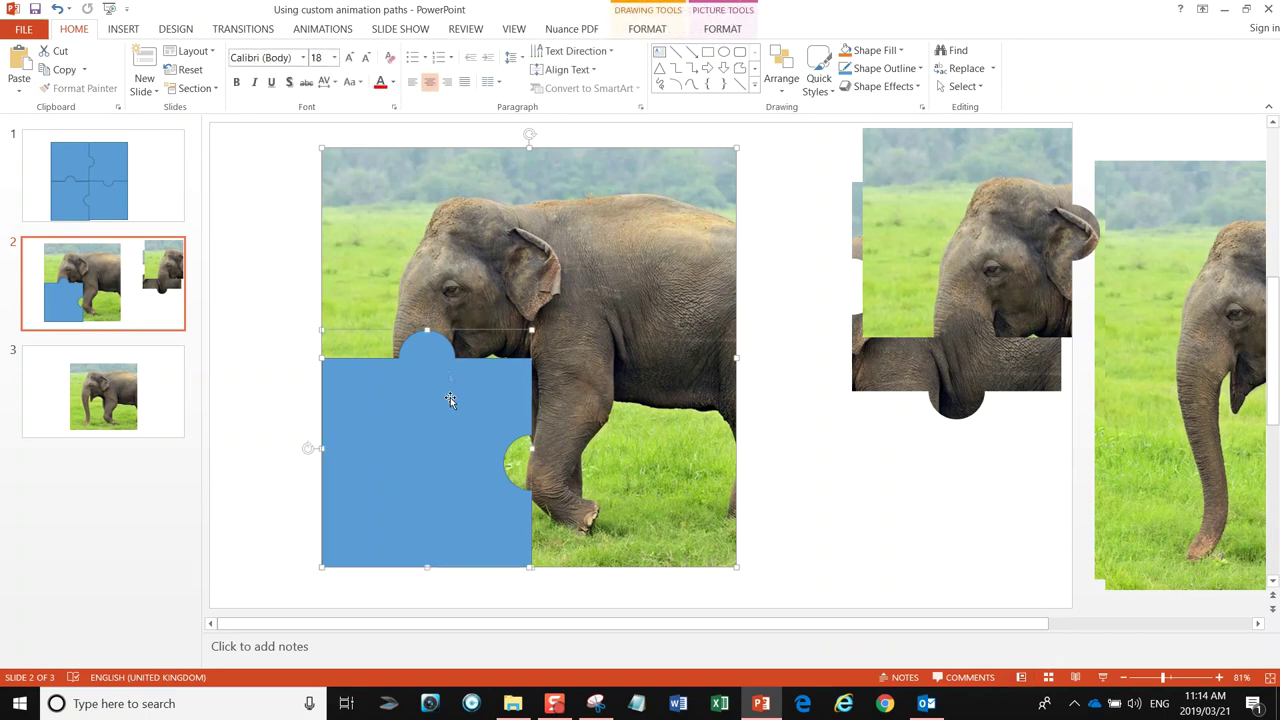
click(638, 30)
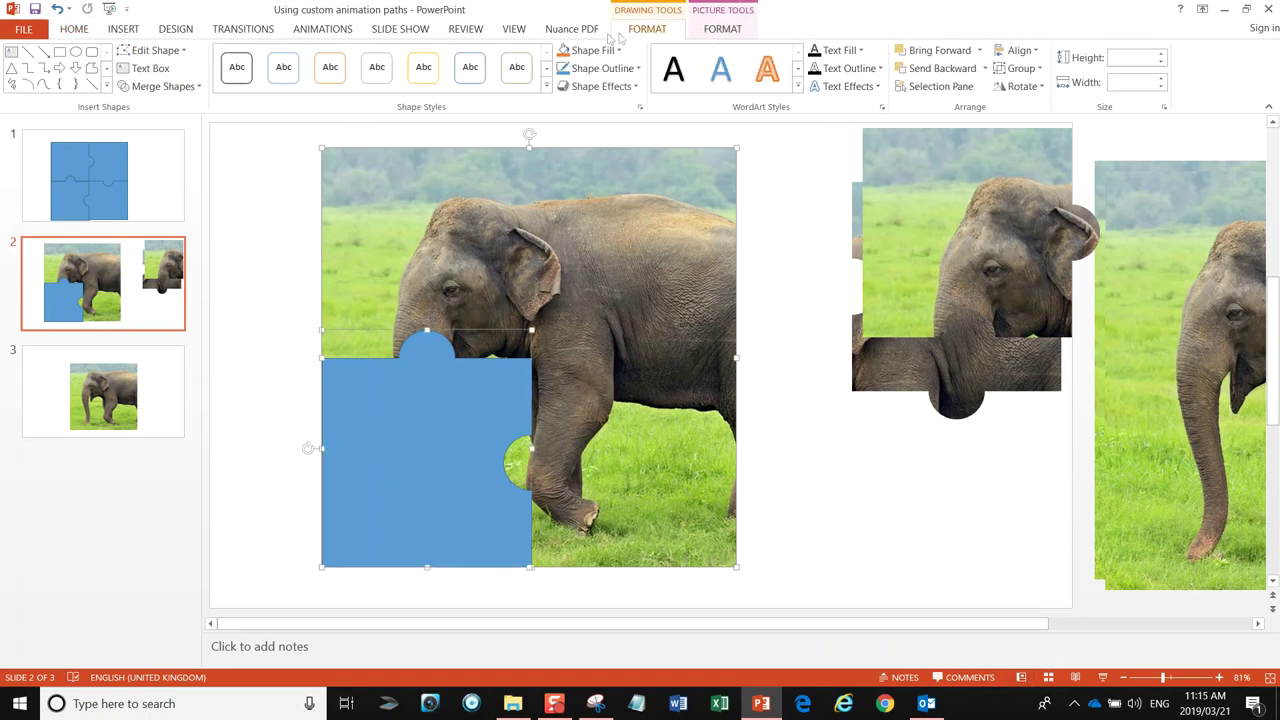
click(160, 86)
click(160, 162)
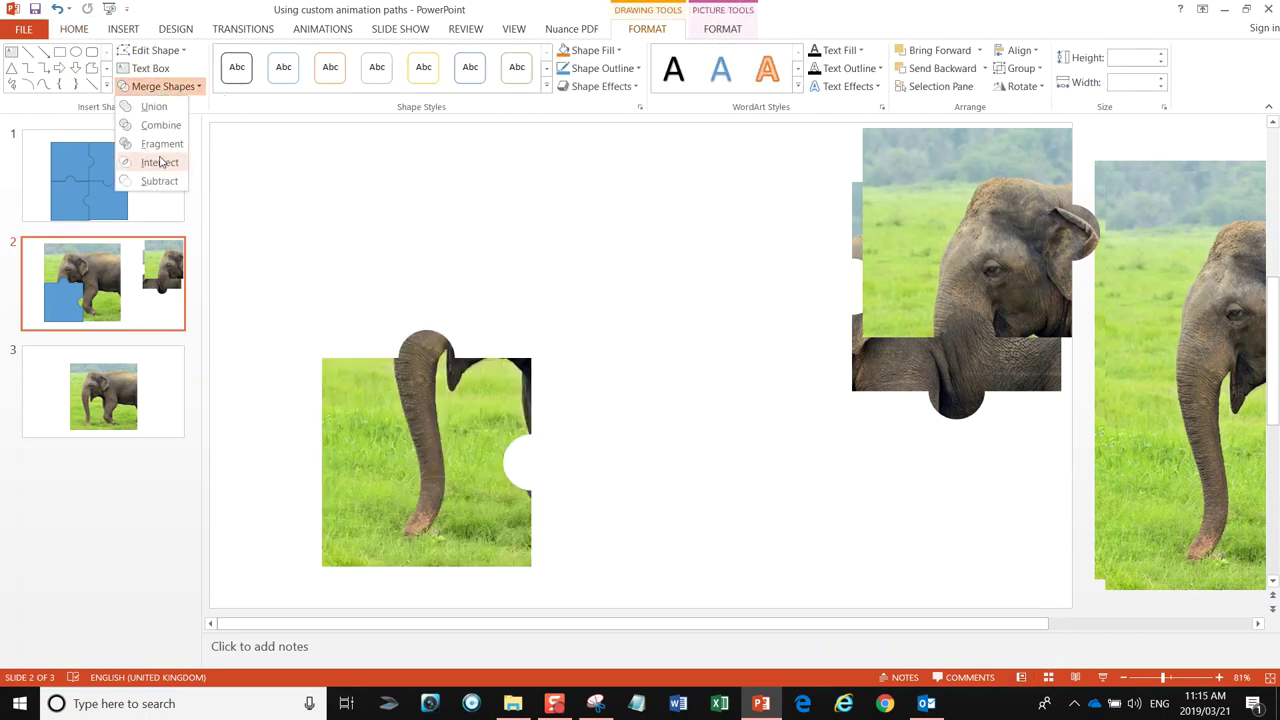
drag(447, 447, 972, 304)
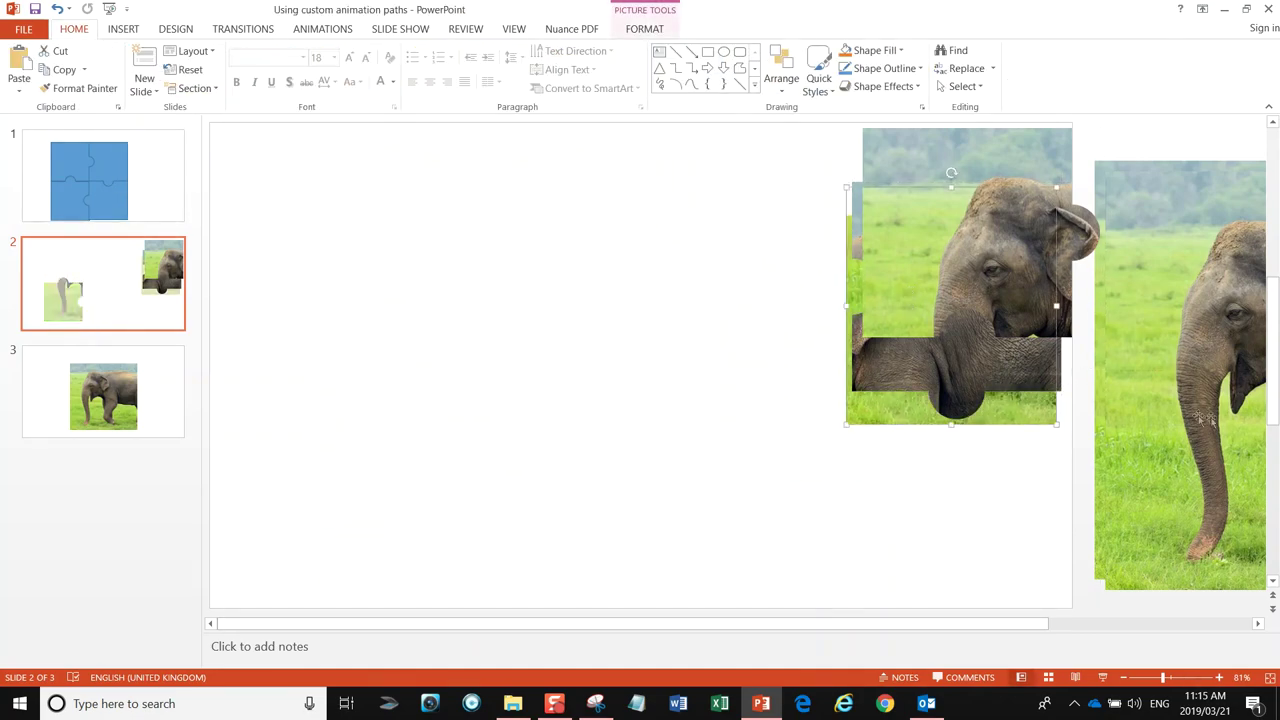
key(ctrl+v)
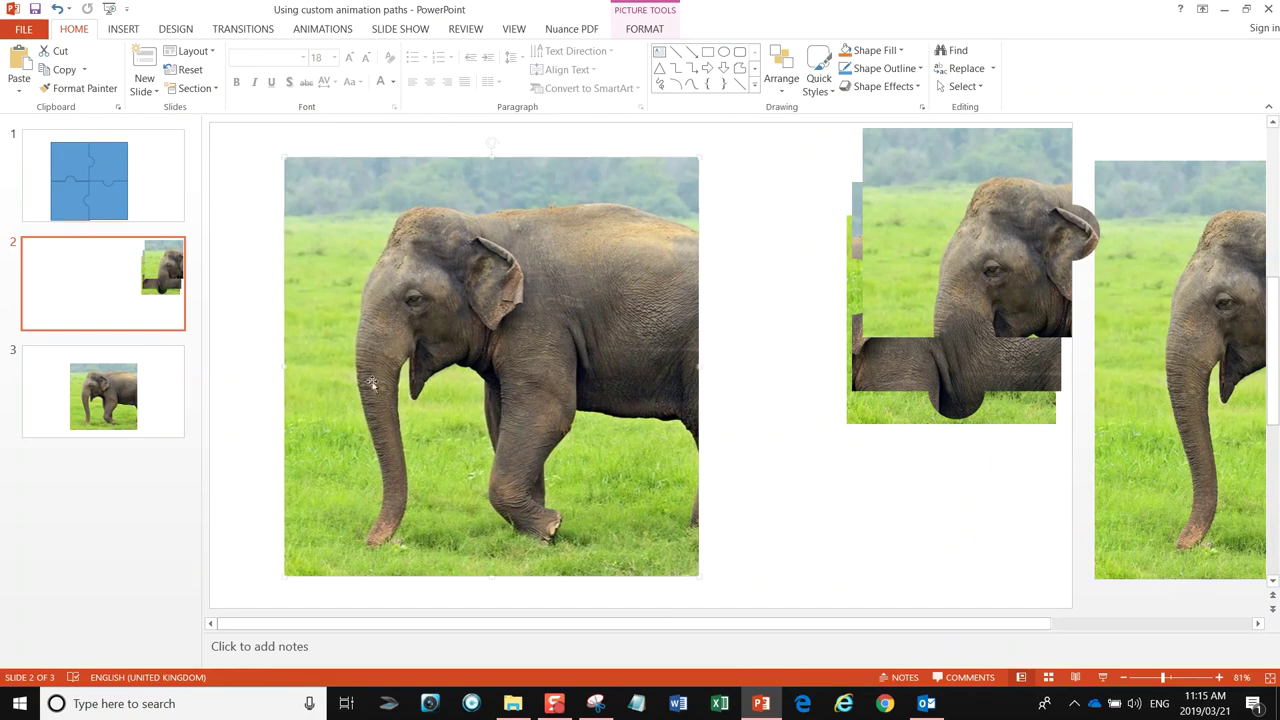
Step: Copy the bottom-right blue puzzle piece on slide 1
click(106, 209)
click(748, 491)
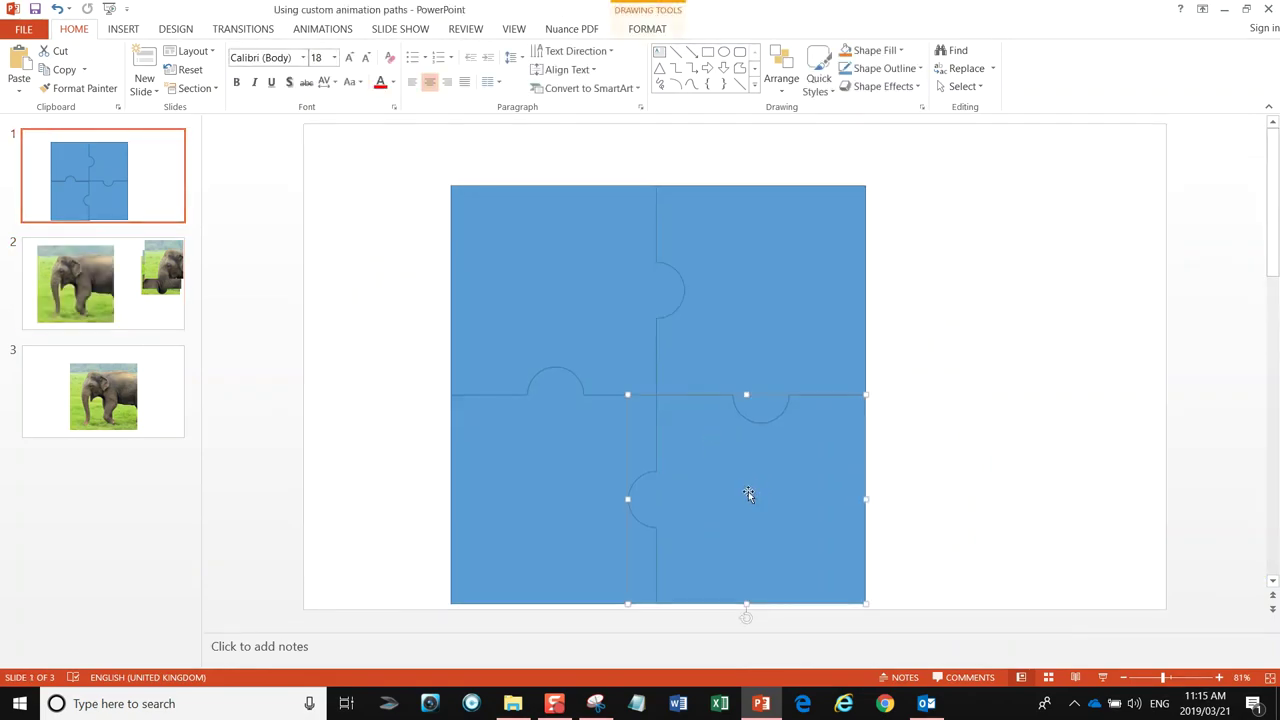
right_click(748, 491)
click(743, 246)
Step: Paste the bottom-right puzzle piece onto slide 2 over the elephant's legs
click(101, 271)
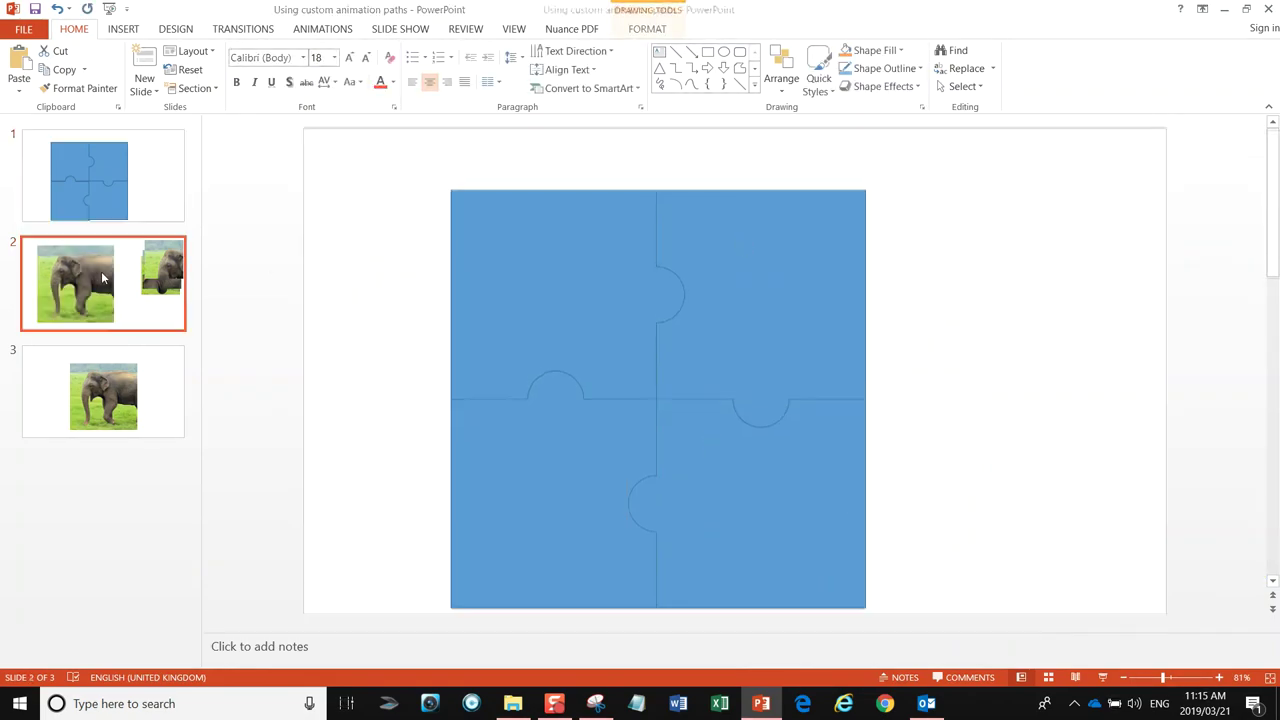
right_click(440, 400)
click(476, 476)
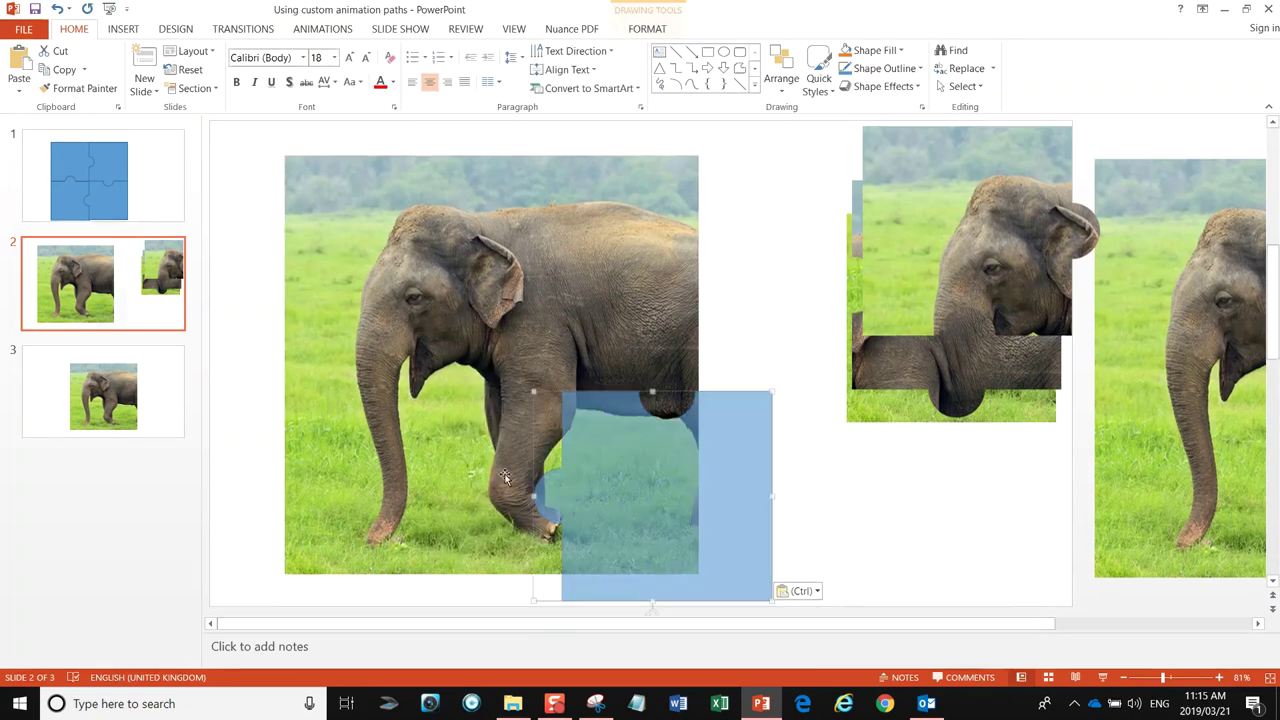
drag(622, 525, 553, 499)
Step: Intersect the photo with the piece to cut the leg section, move it aside, and delete the leftover photo
click(398, 303)
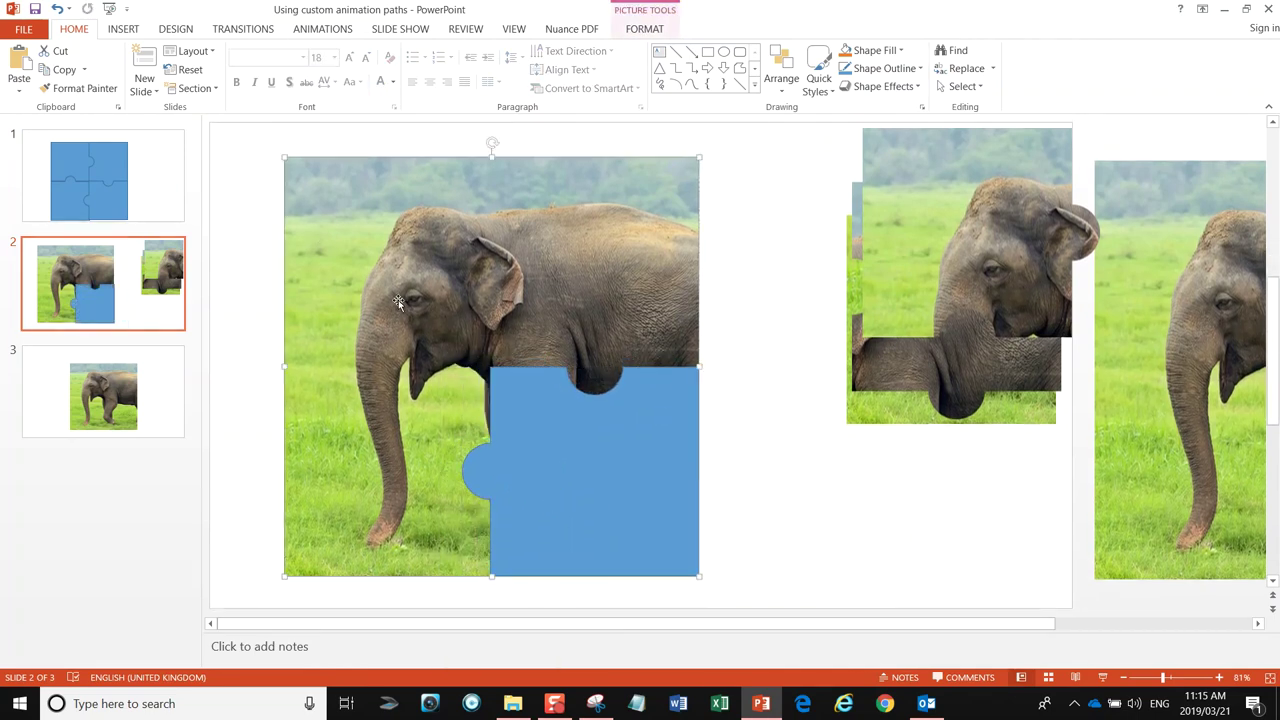
shift+click(540, 452)
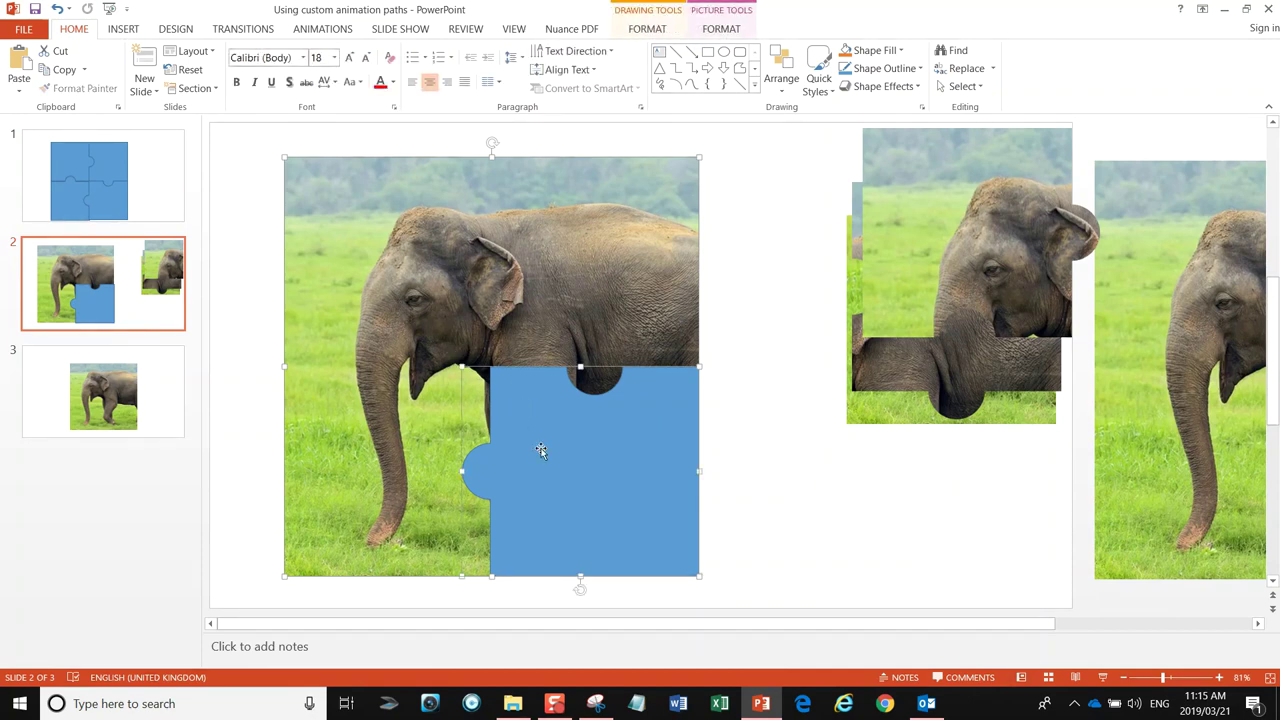
click(647, 28)
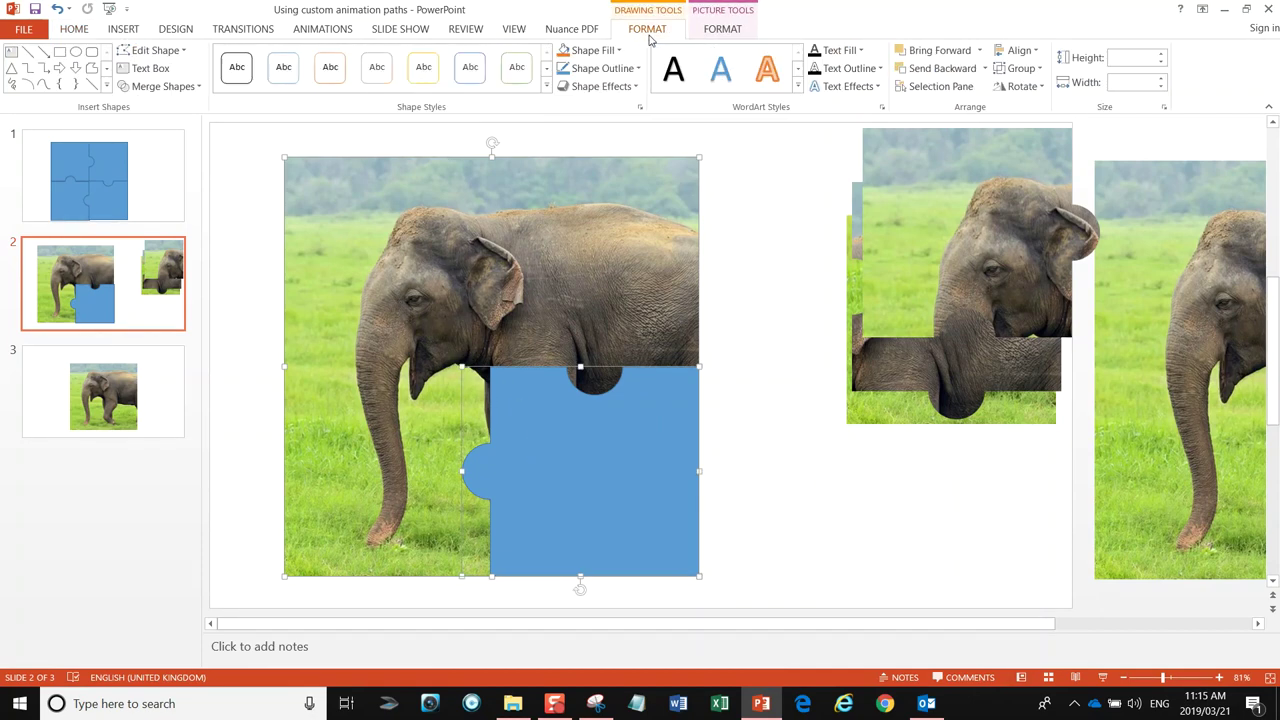
click(160, 86)
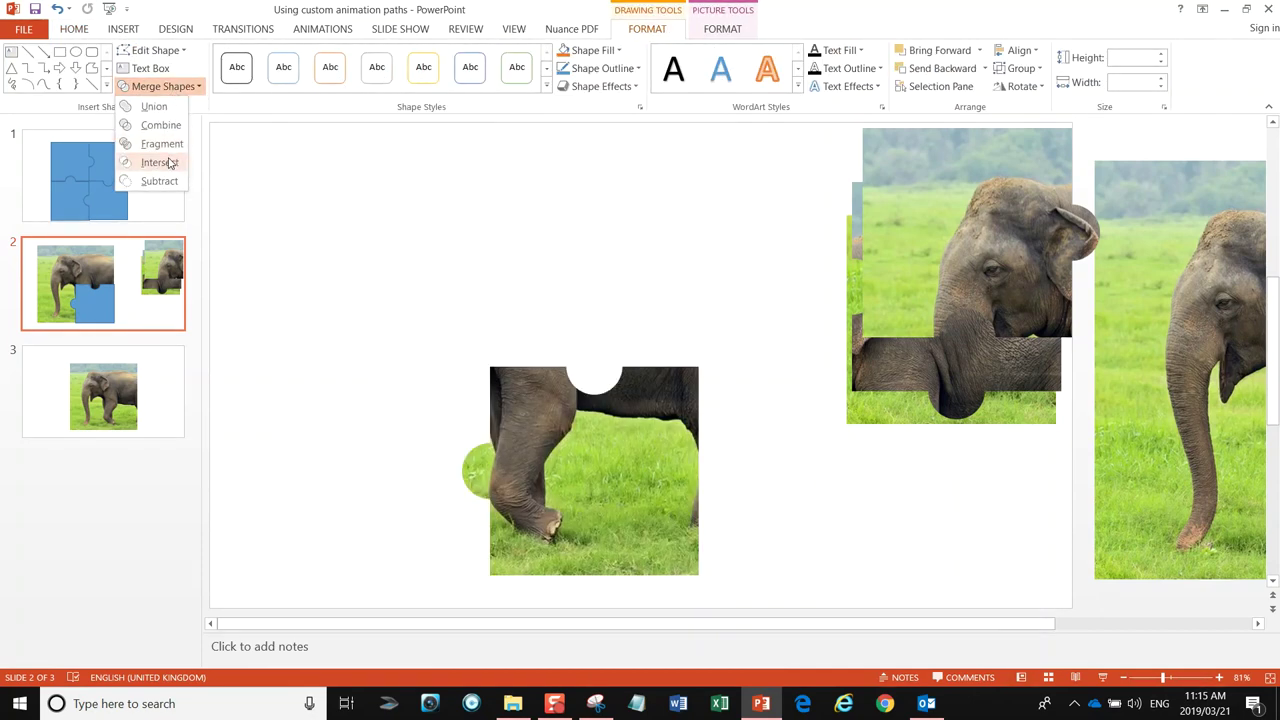
click(168, 162)
drag(527, 508, 815, 379)
click(1141, 421)
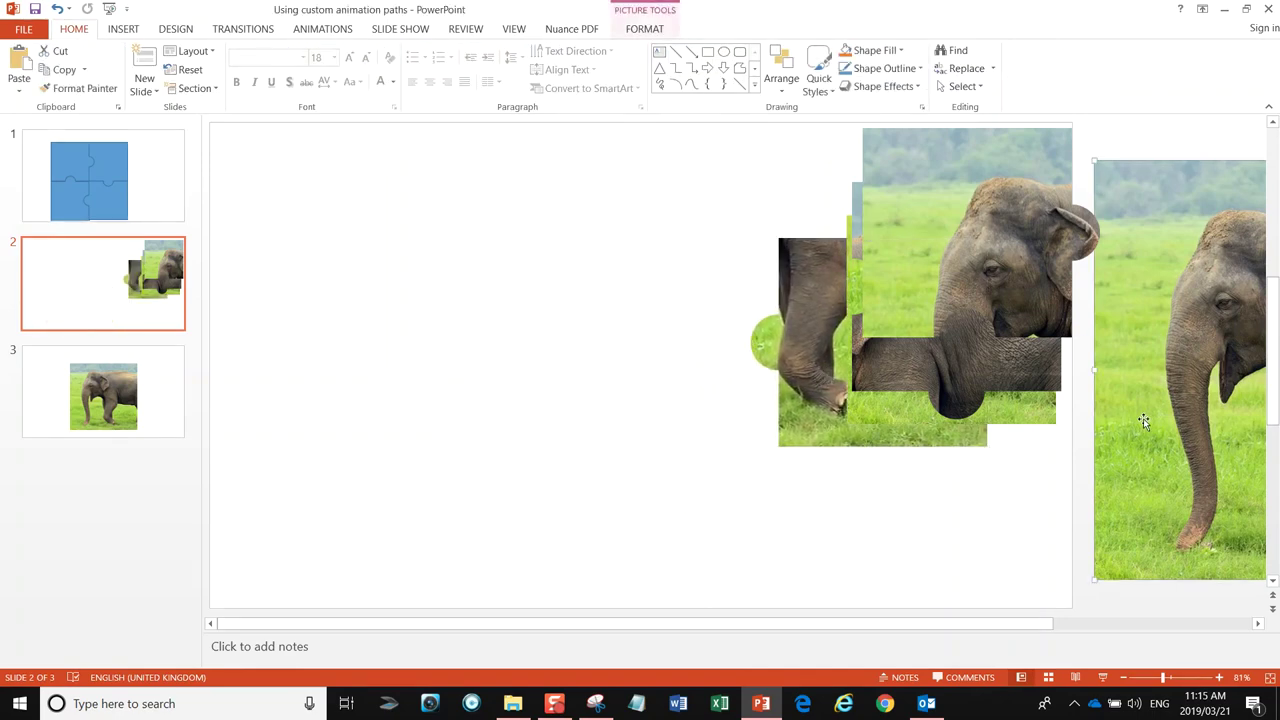
key(Delete)
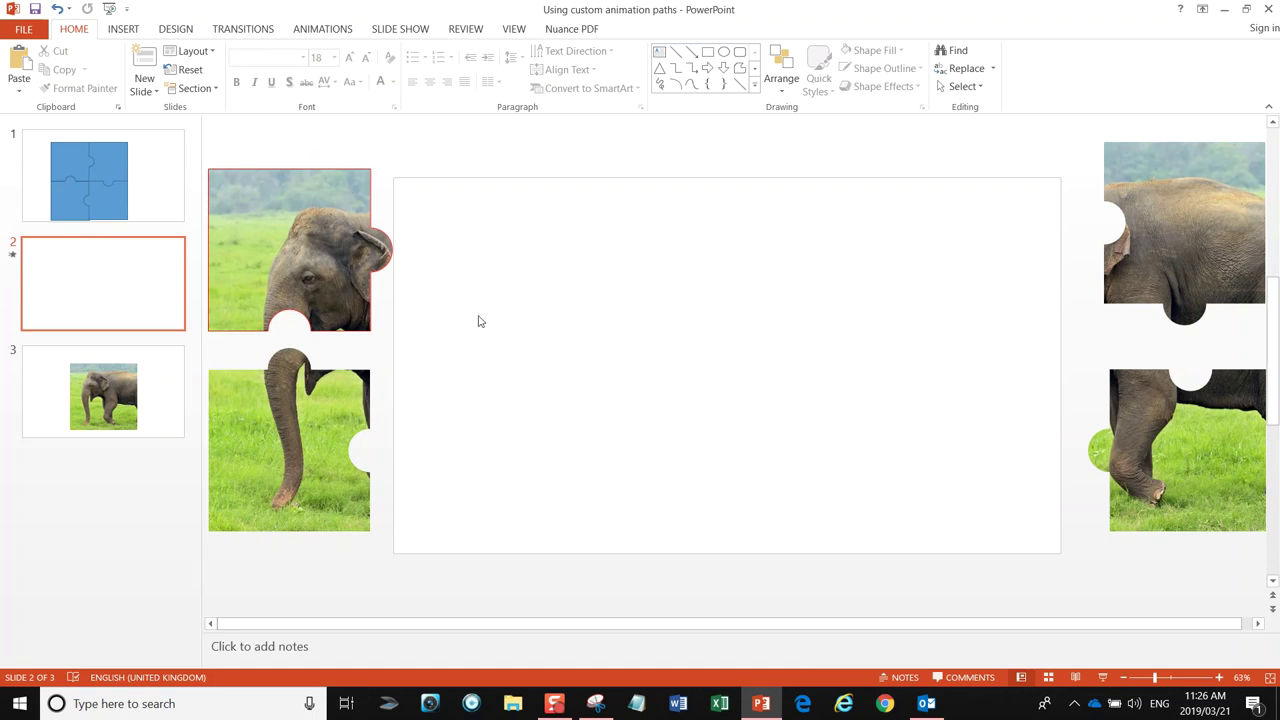
Step: Give the head, trunk, body and leg pieces a solid red 0.75 pt outline
click(304, 238)
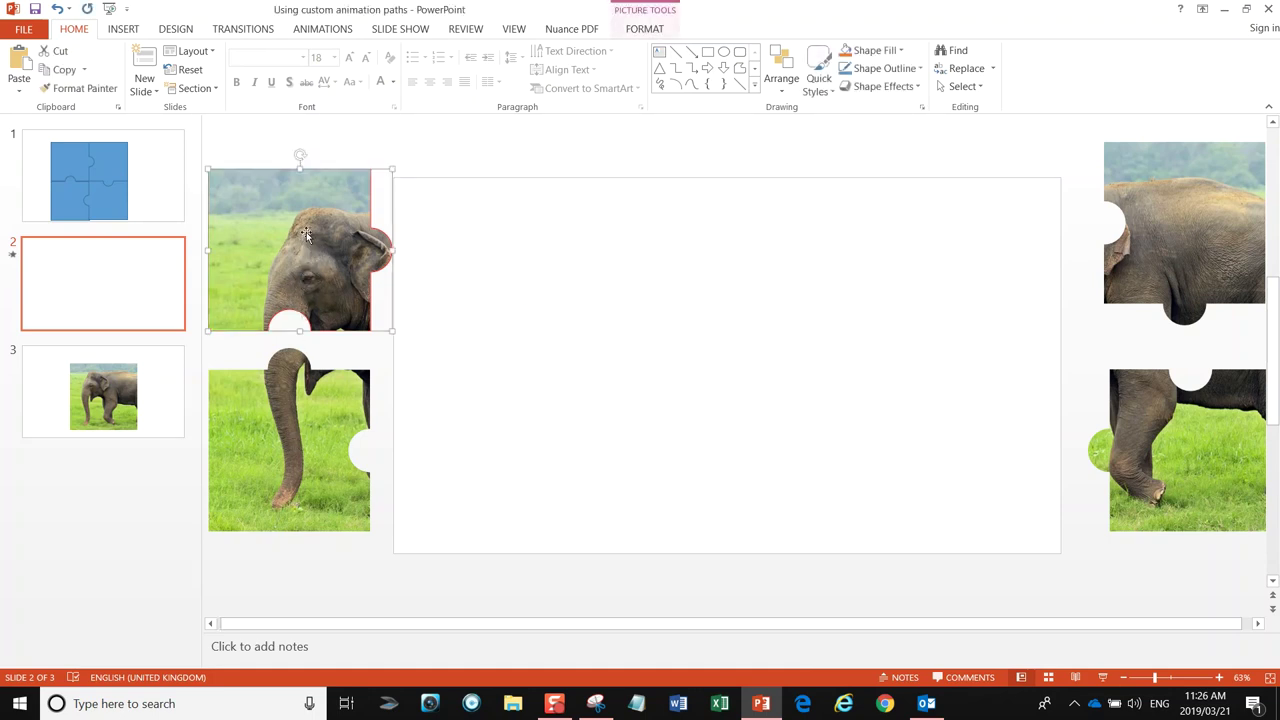
click(332, 410)
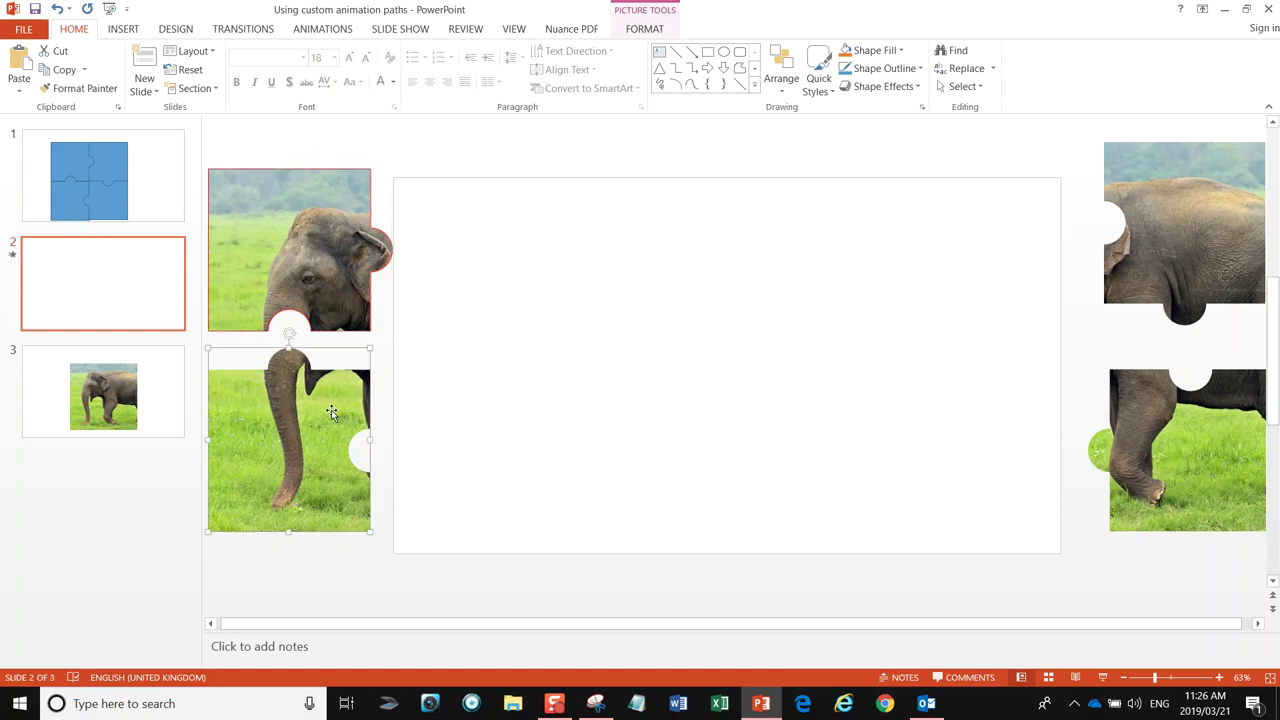
shift+click(1180, 252)
shift+click(1160, 430)
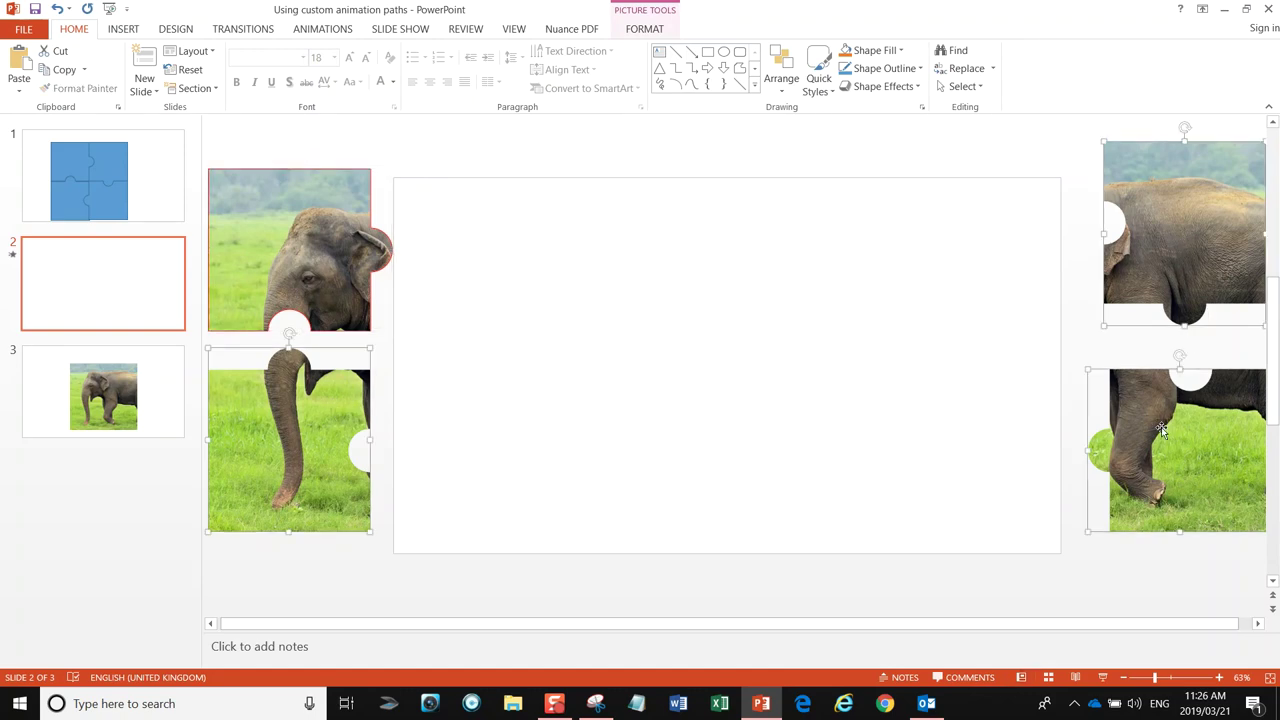
right_click(1160, 430)
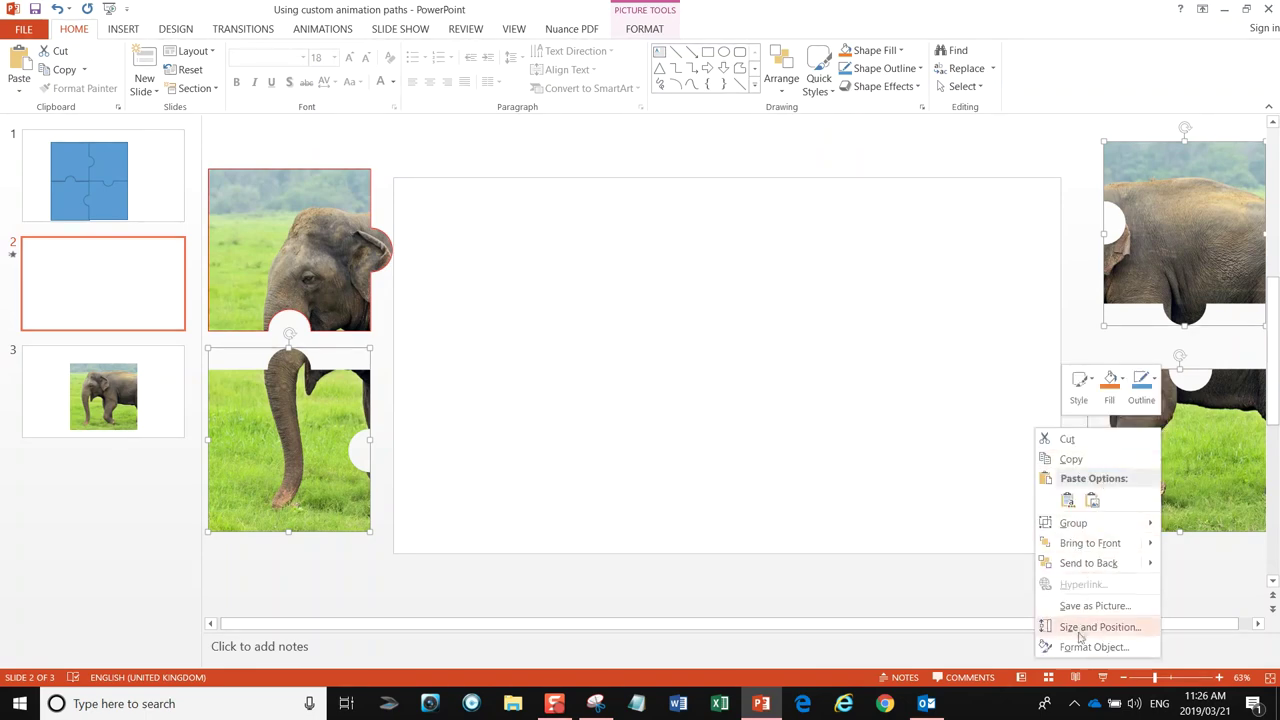
click(1093, 647)
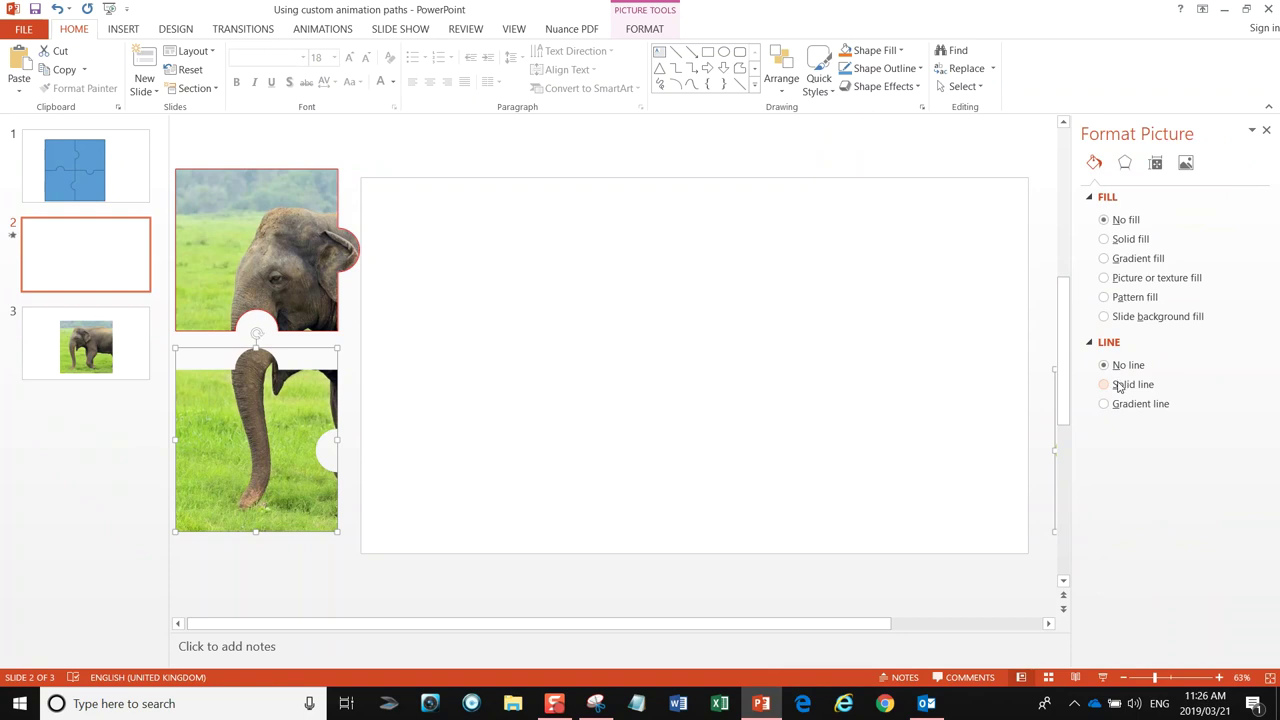
click(1118, 386)
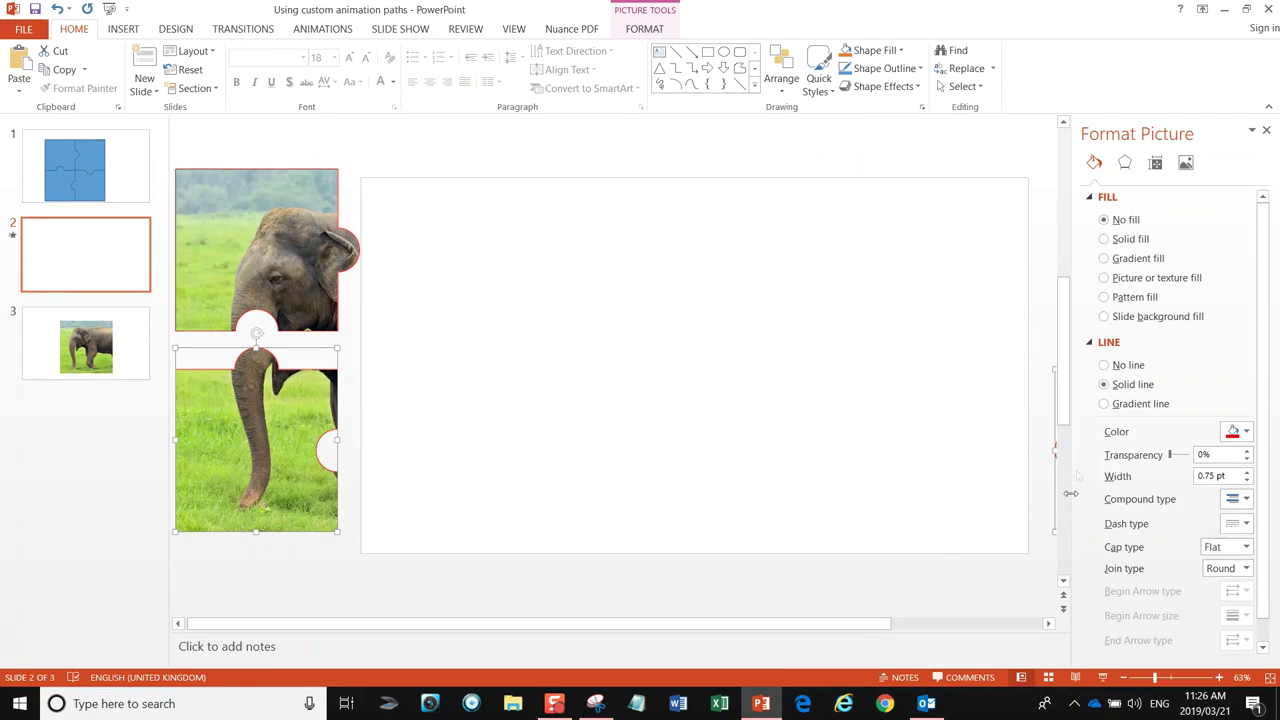
click(770, 401)
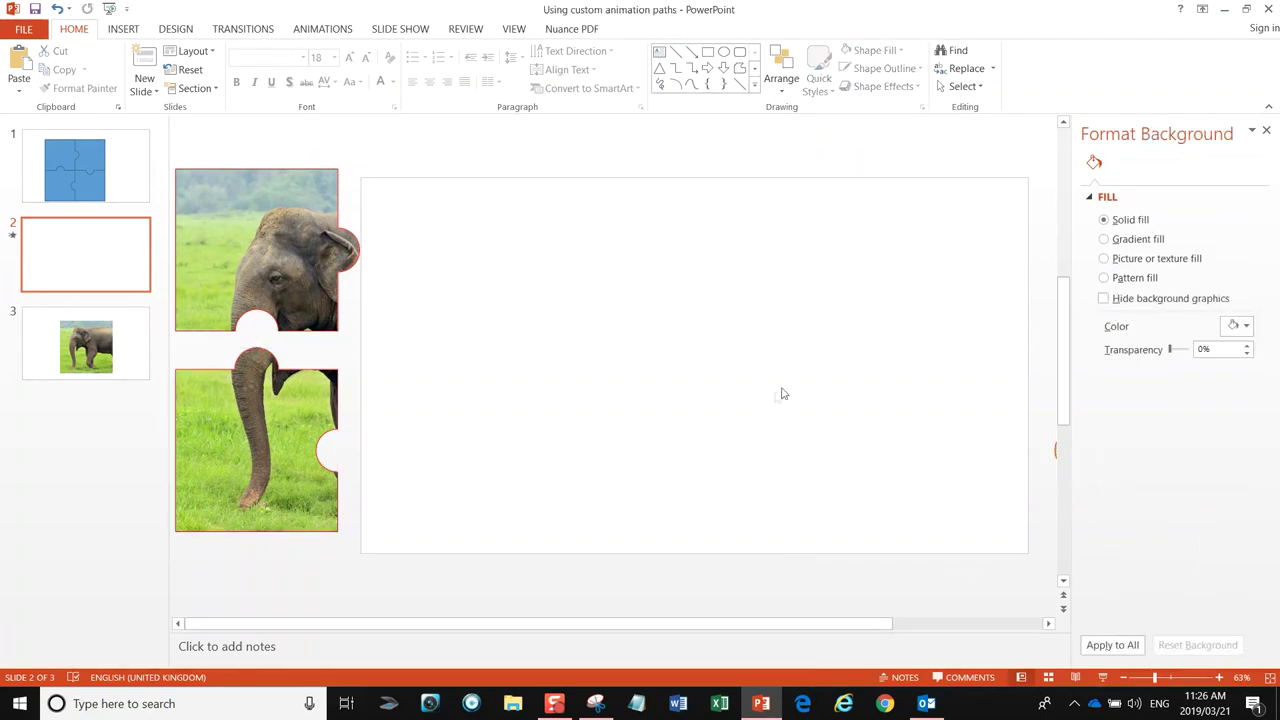
click(1266, 130)
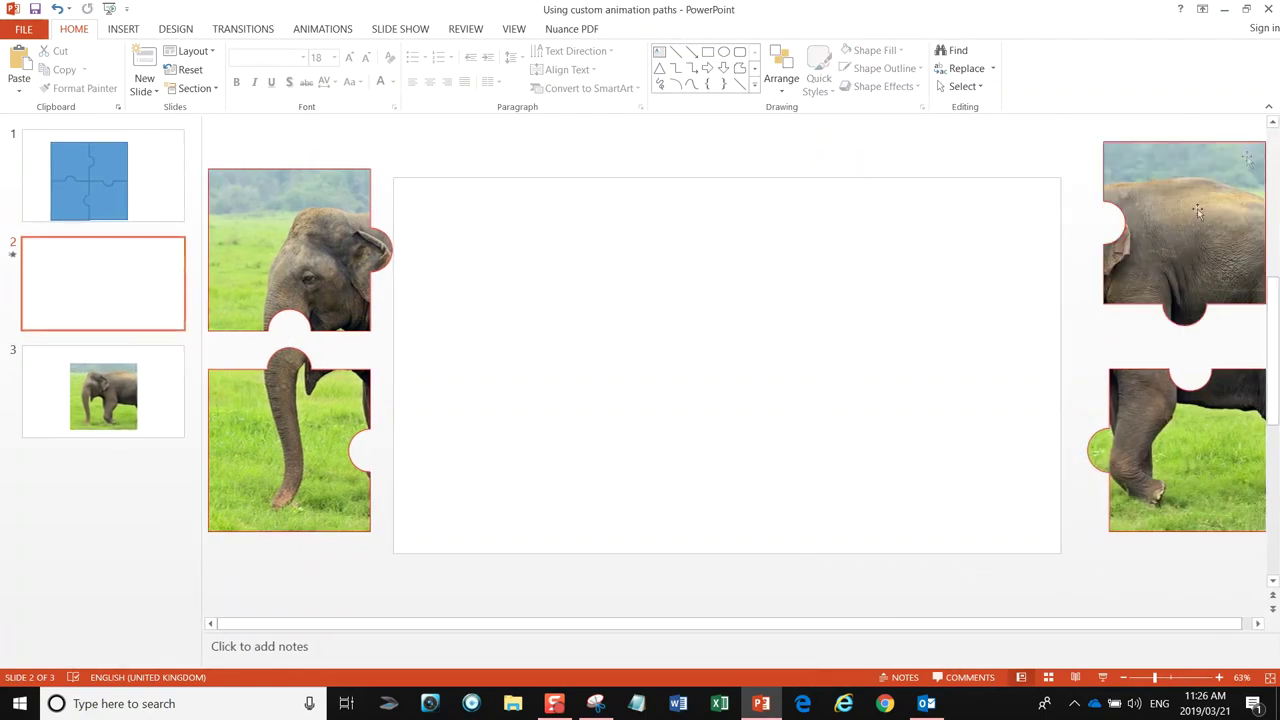
Step: Nudge the top-right body piece down and copy the four blue puzzle pieces from slide 1
drag(1185, 255, 1188, 288)
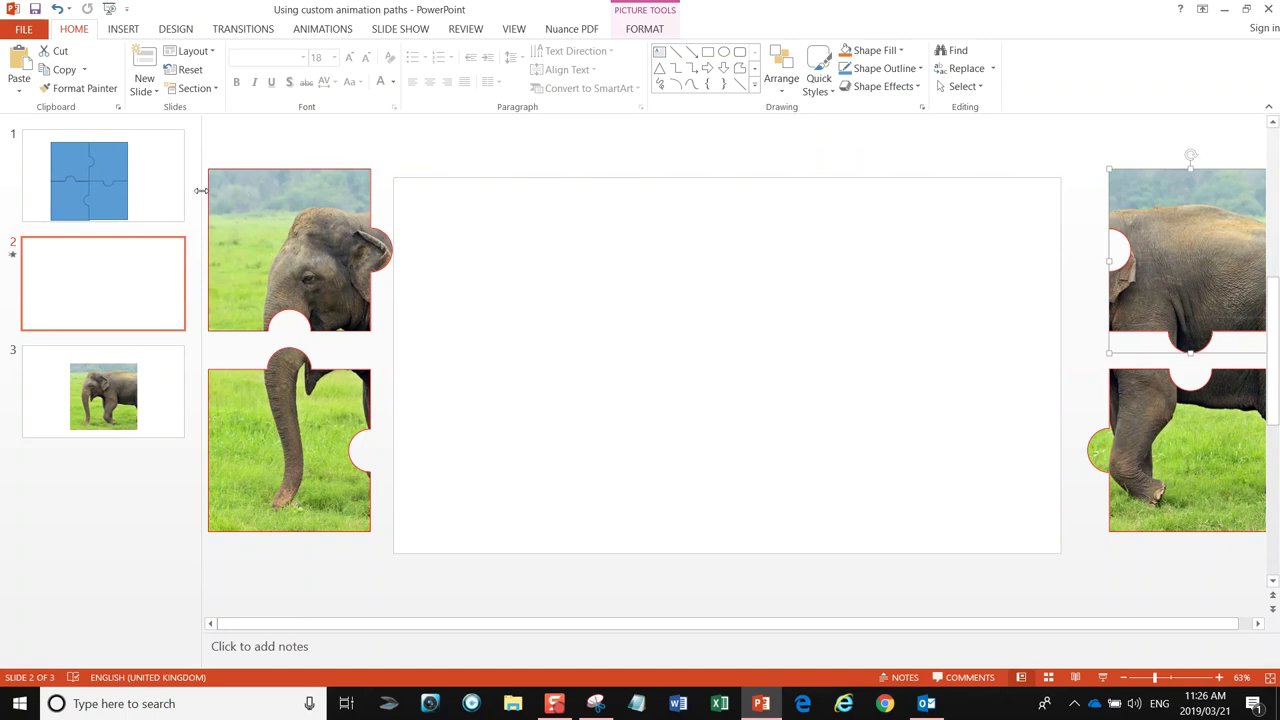
click(166, 183)
drag(468, 153, 891, 617)
right_click(777, 497)
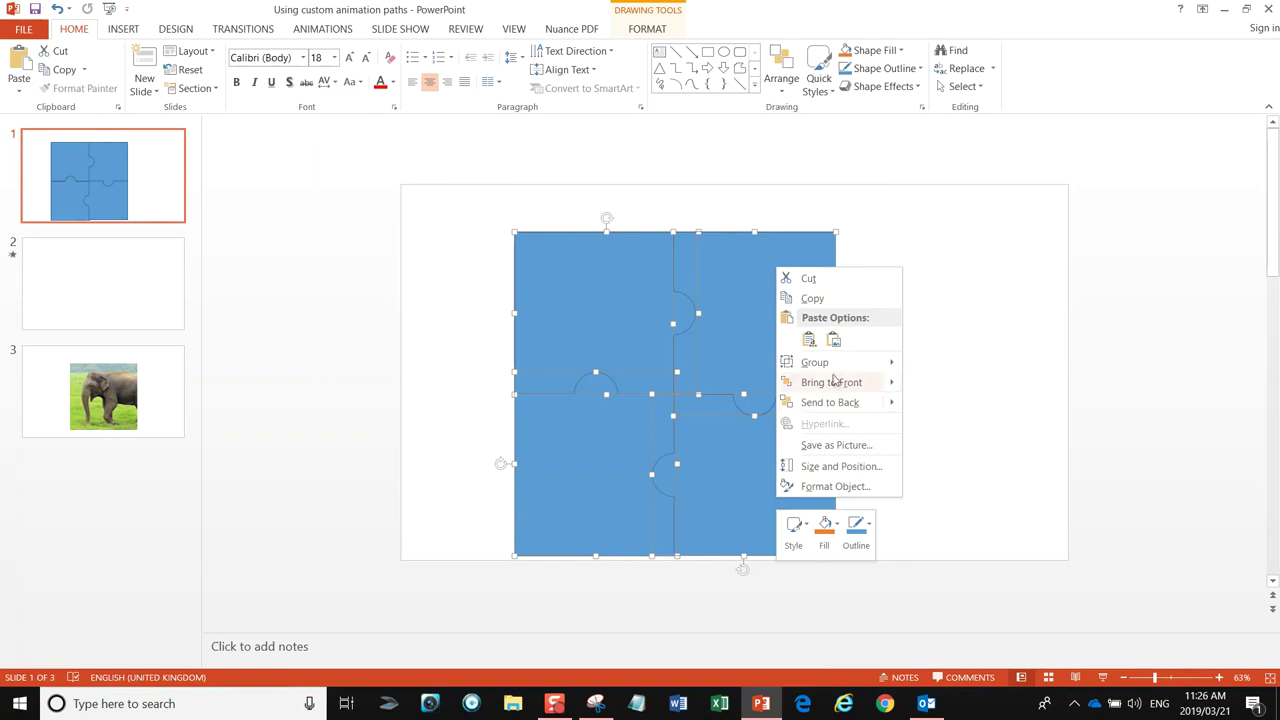
click(812, 298)
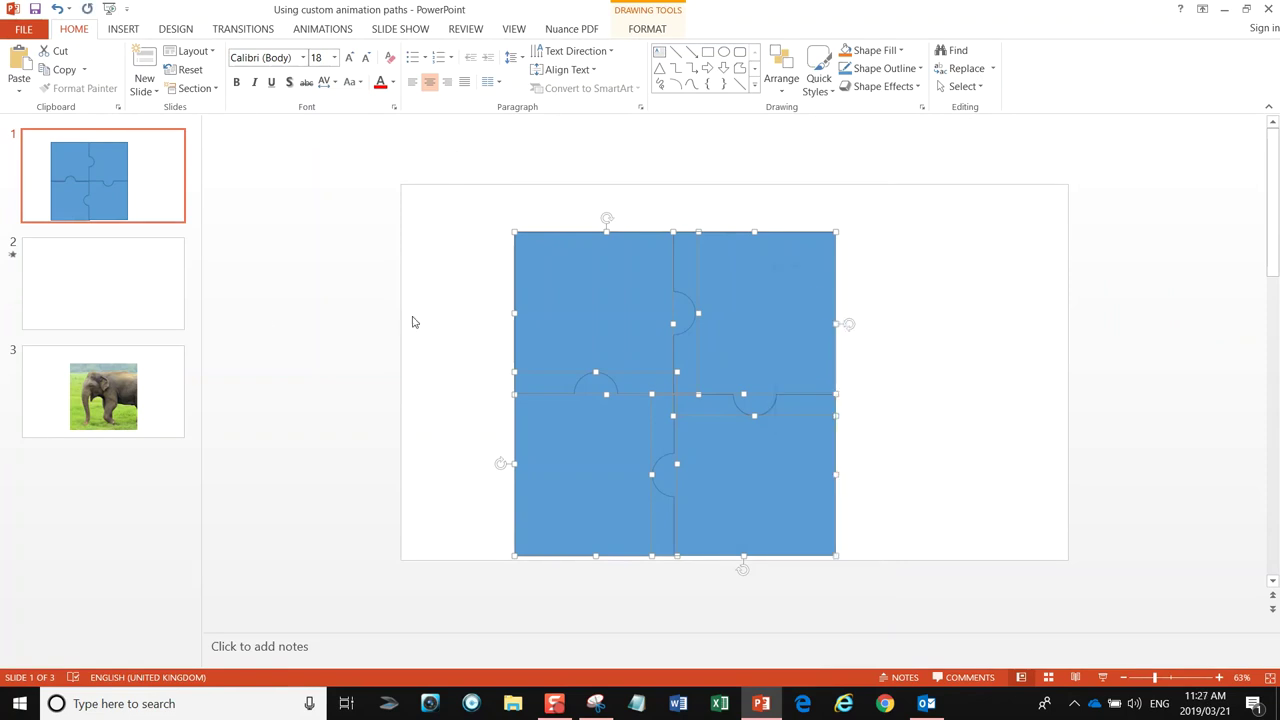
Step: Paste the blue puzzle into the centre of slide 2 and select the elephant head piece
click(158, 301)
right_click(734, 304)
click(789, 334)
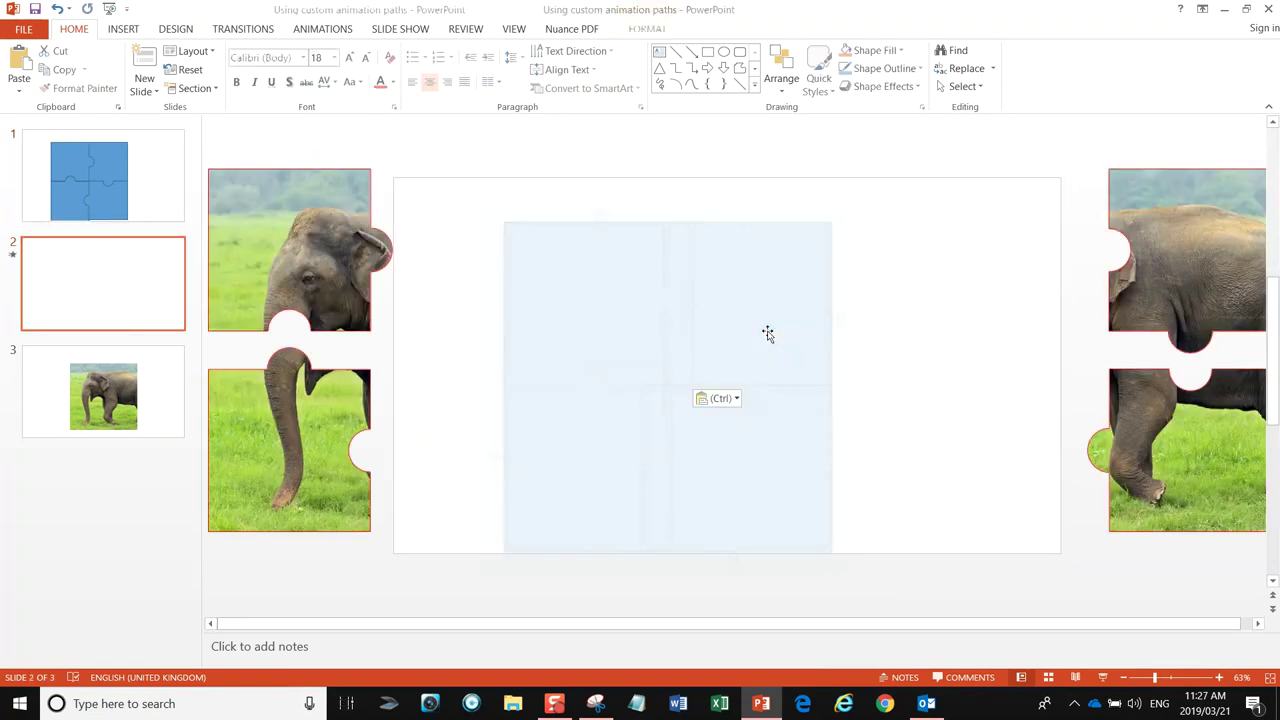
drag(585, 332, 643, 315)
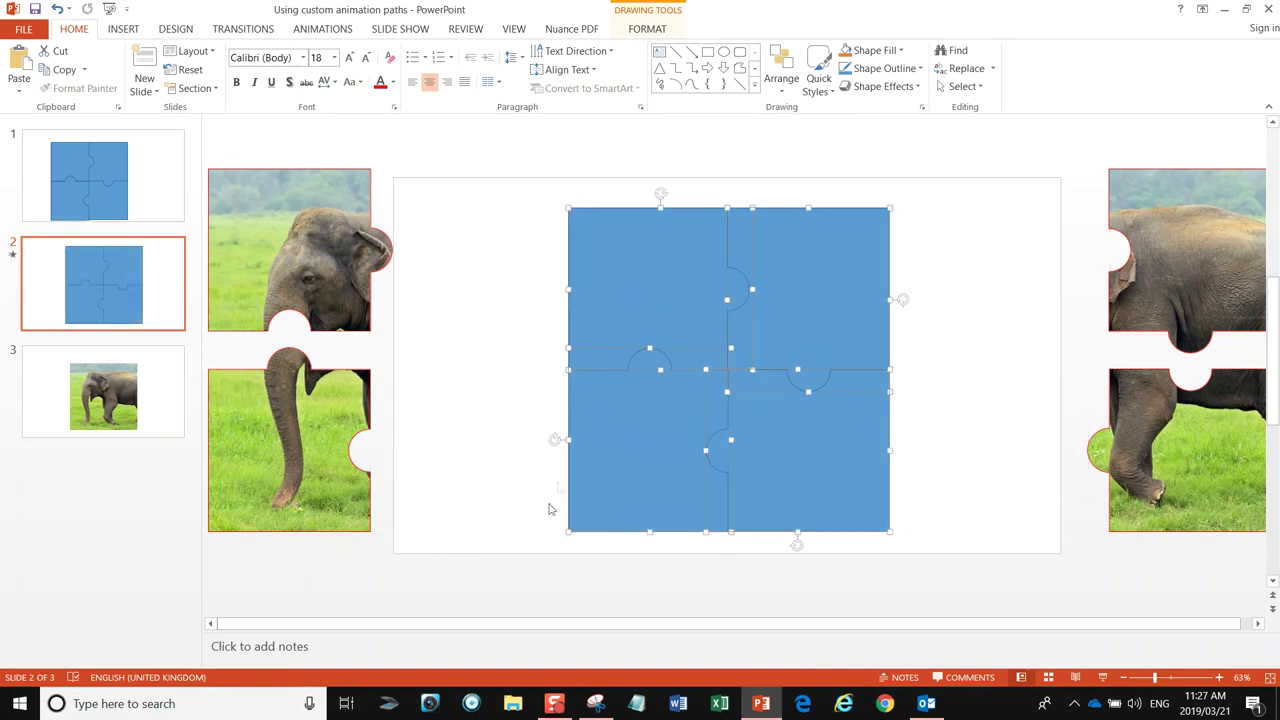
click(493, 567)
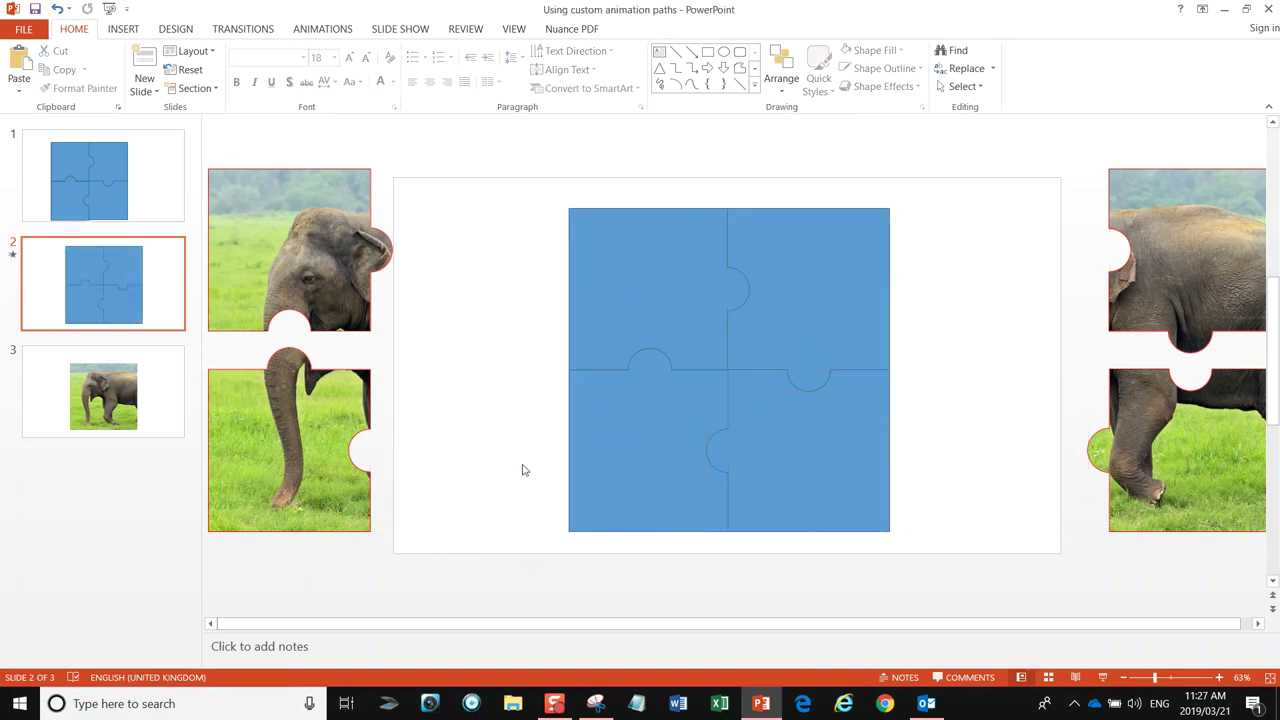
click(320, 238)
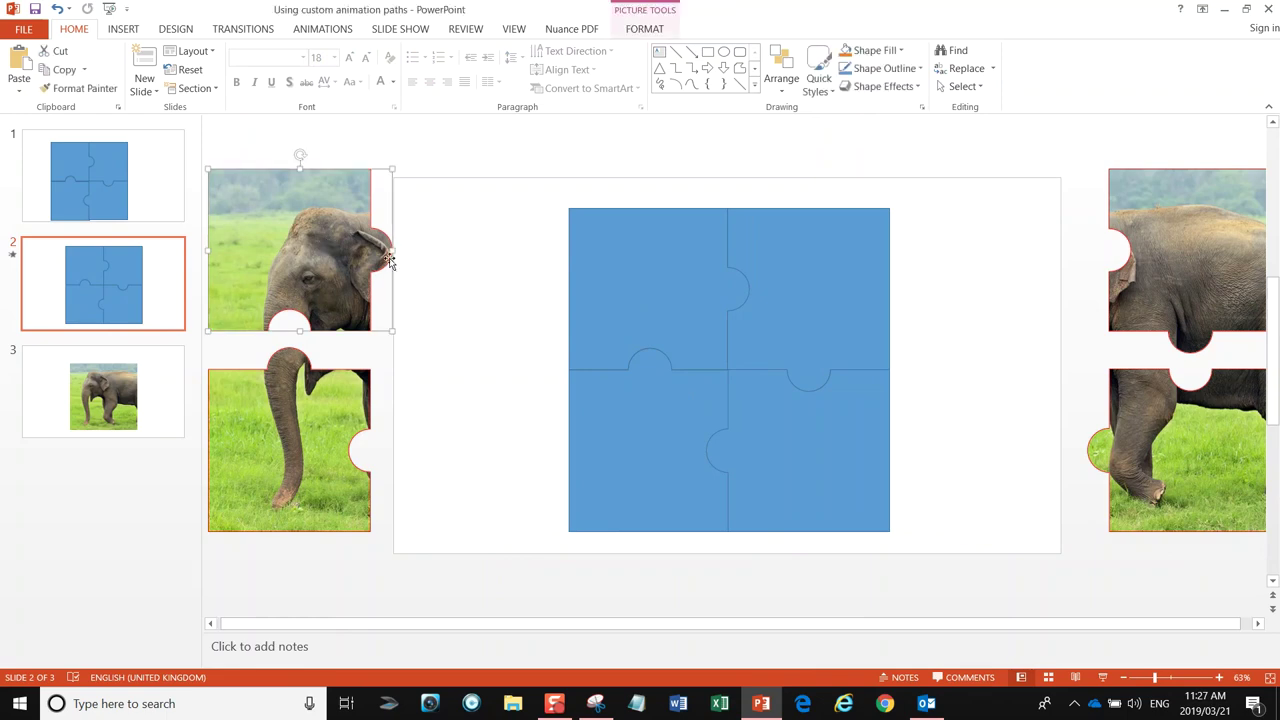
Step: Apply Lines motion paths to the head and trunk pieces, ending the head's path in the top-left slot
click(321, 30)
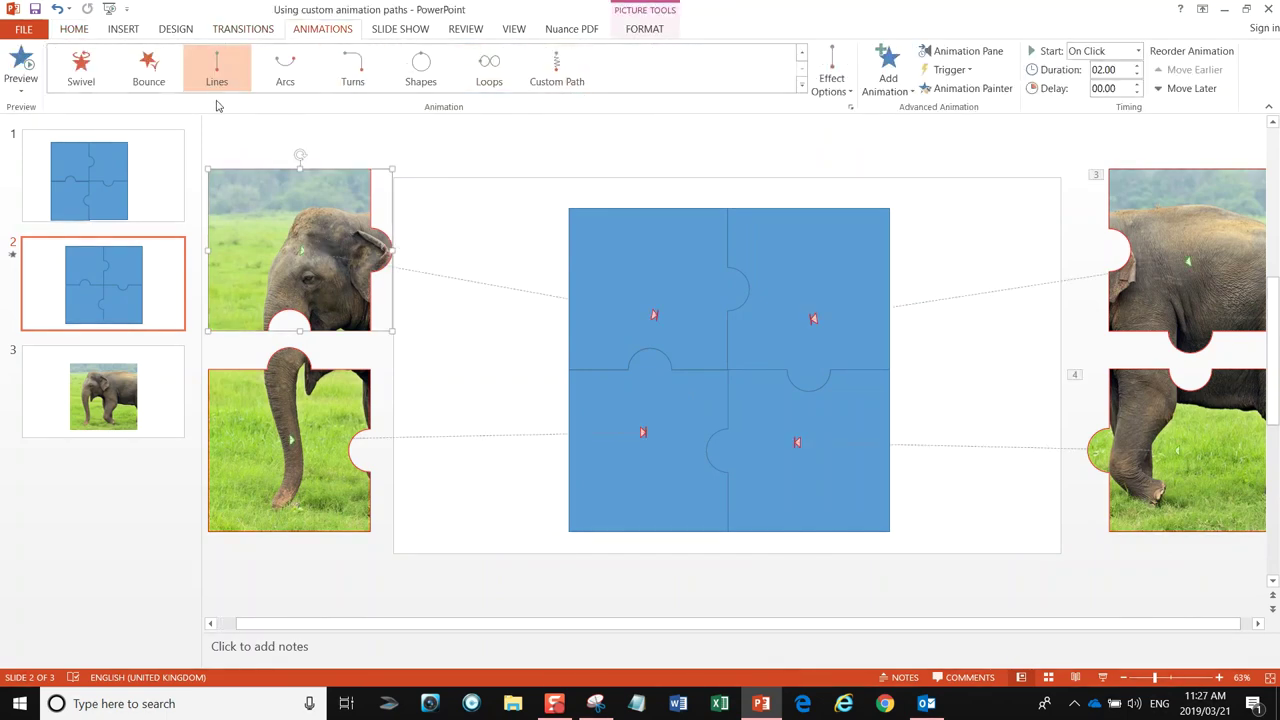
click(801, 85)
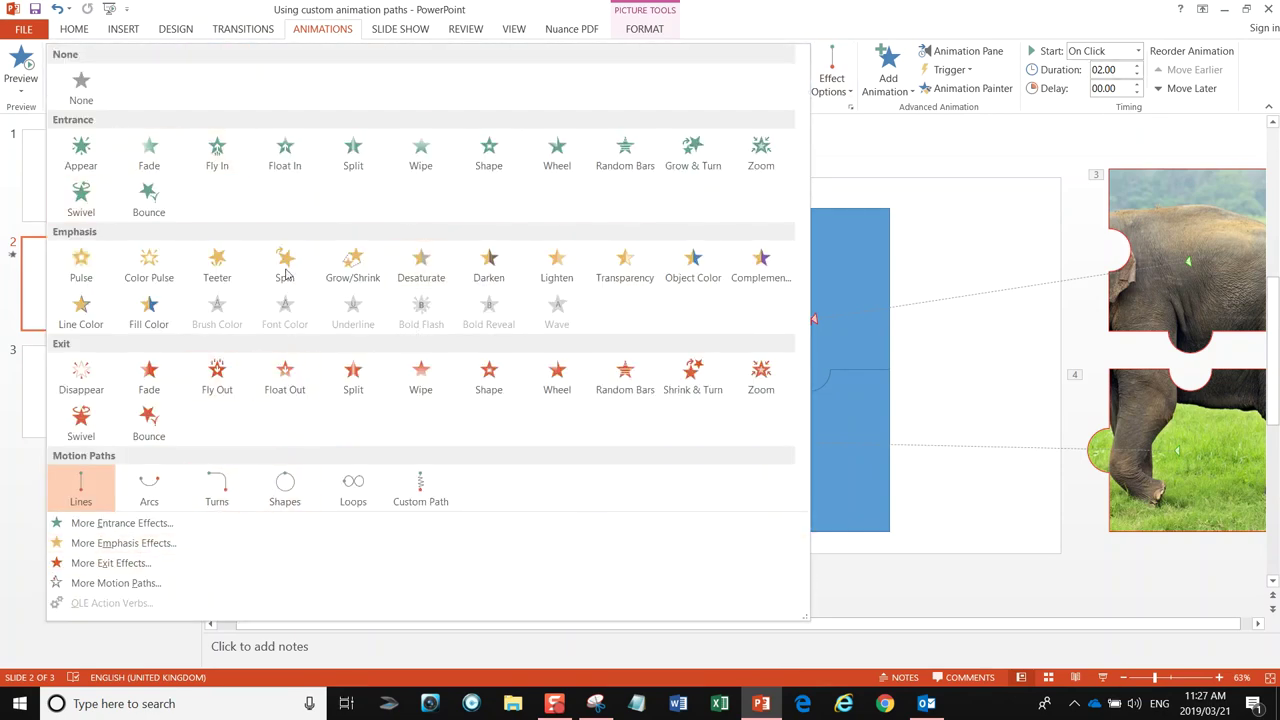
click(75, 484)
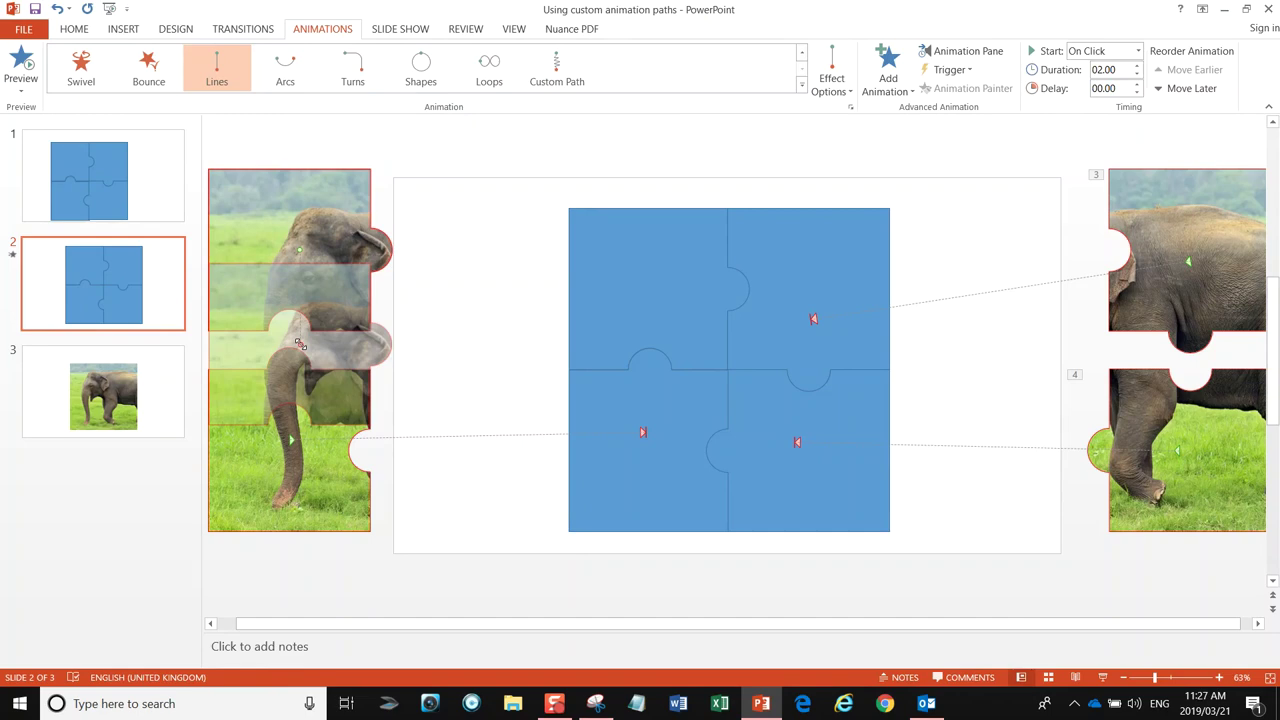
drag(300, 343, 660, 289)
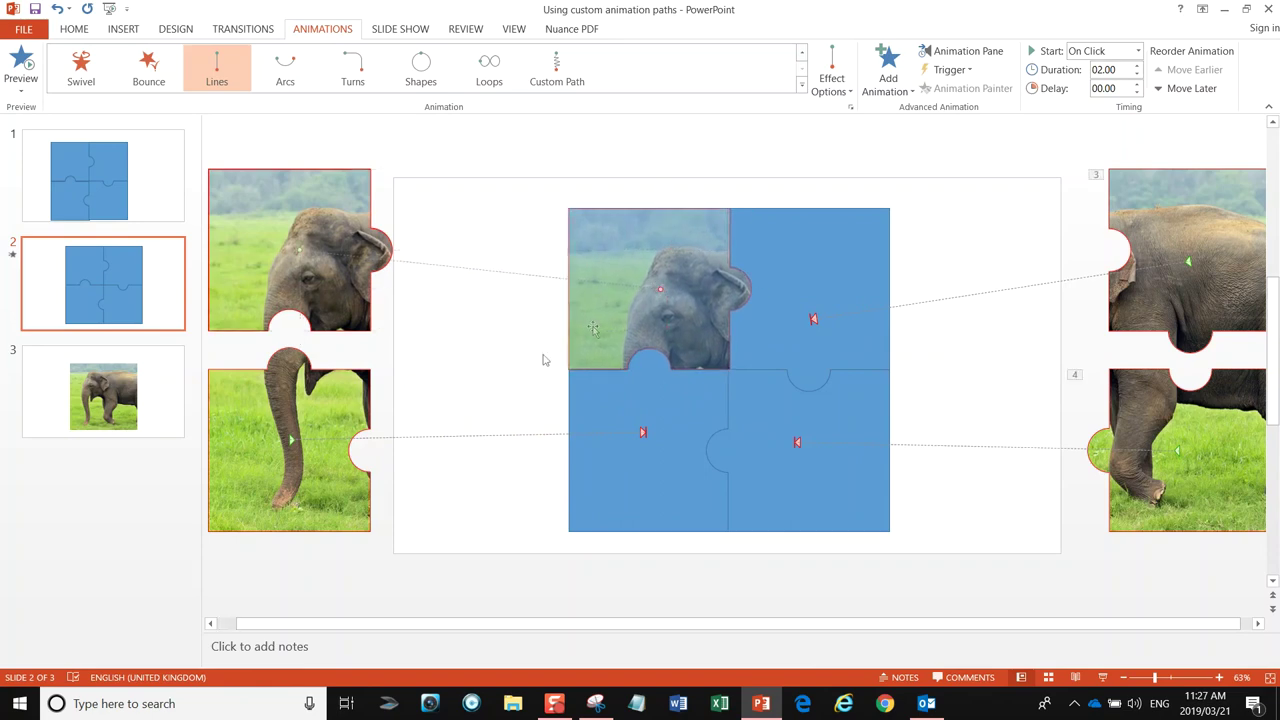
click(465, 348)
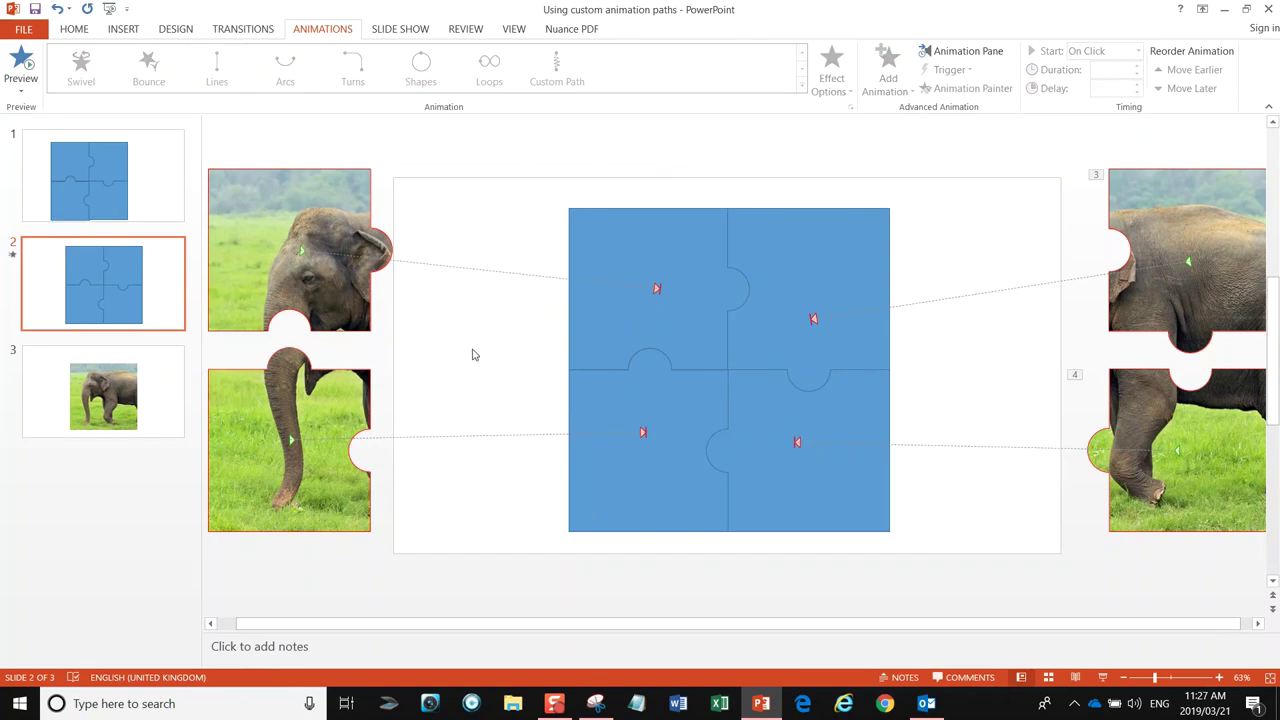
click(261, 468)
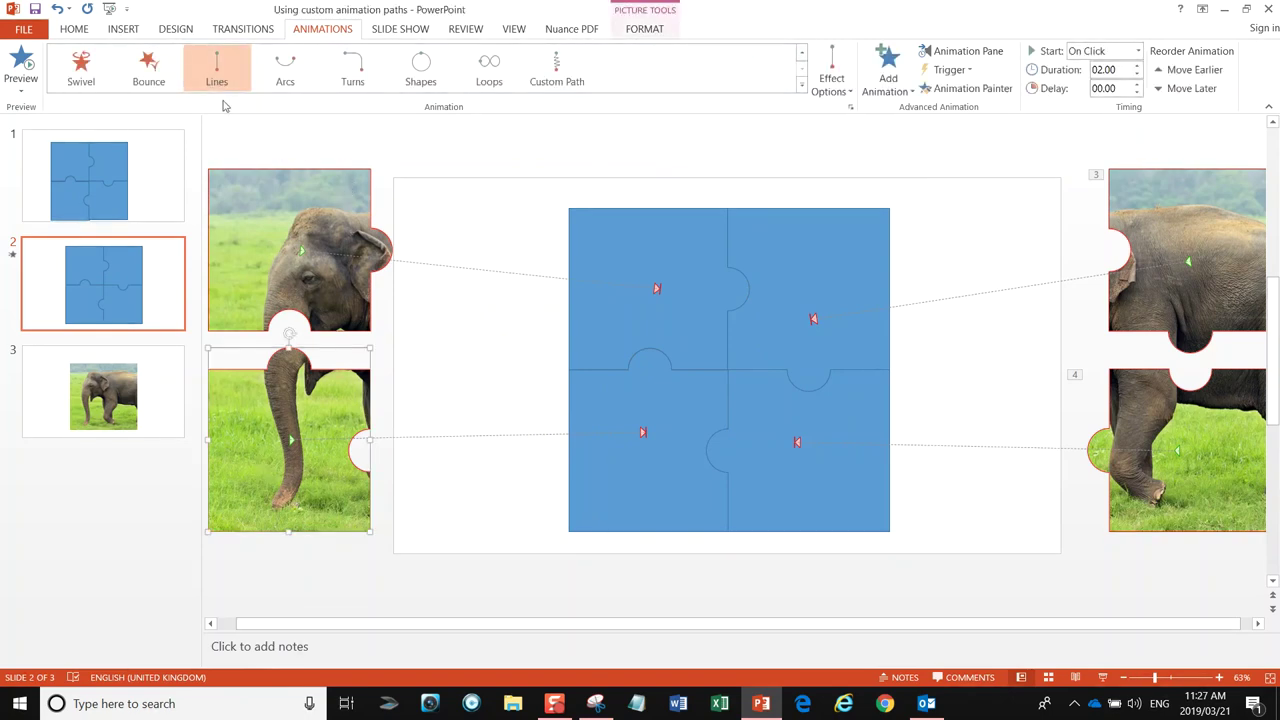
click(216, 70)
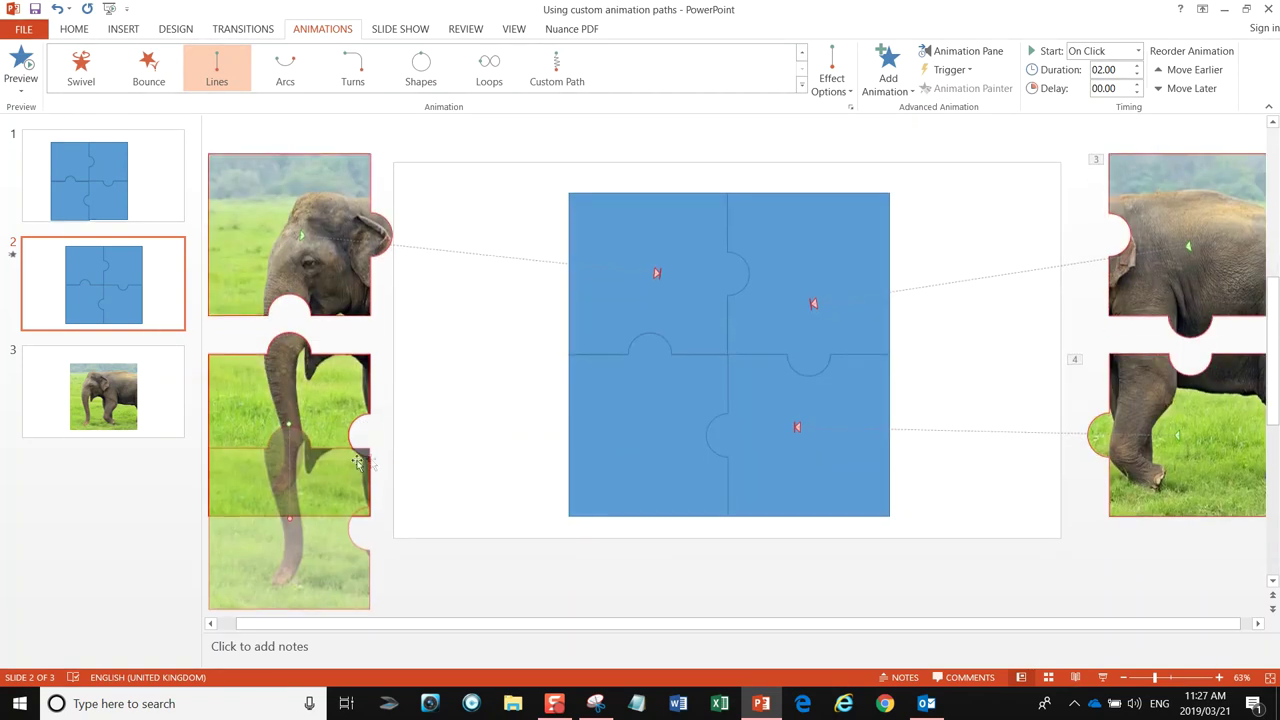
Step: End the trunk's path in the bottom-left slot and the upper-right piece's path in the top-right slot
drag(286, 518, 648, 422)
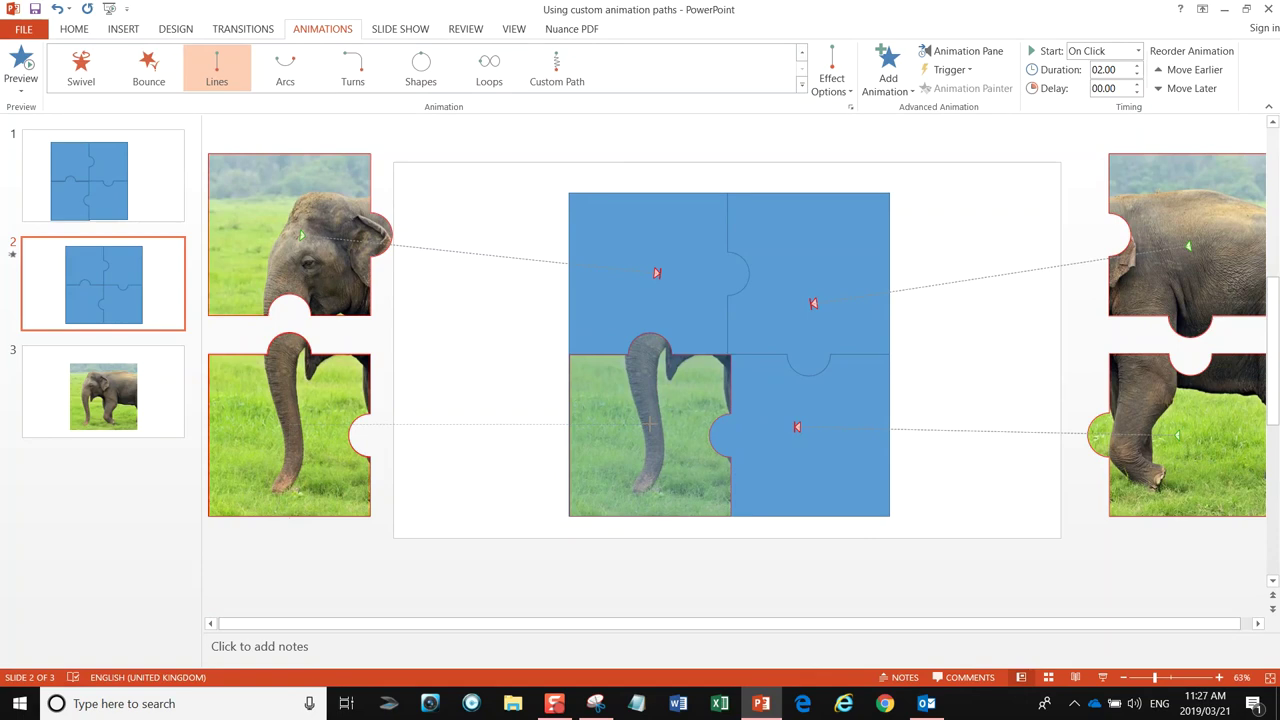
scroll(650, 424, up, 1)
click(1203, 246)
click(216, 70)
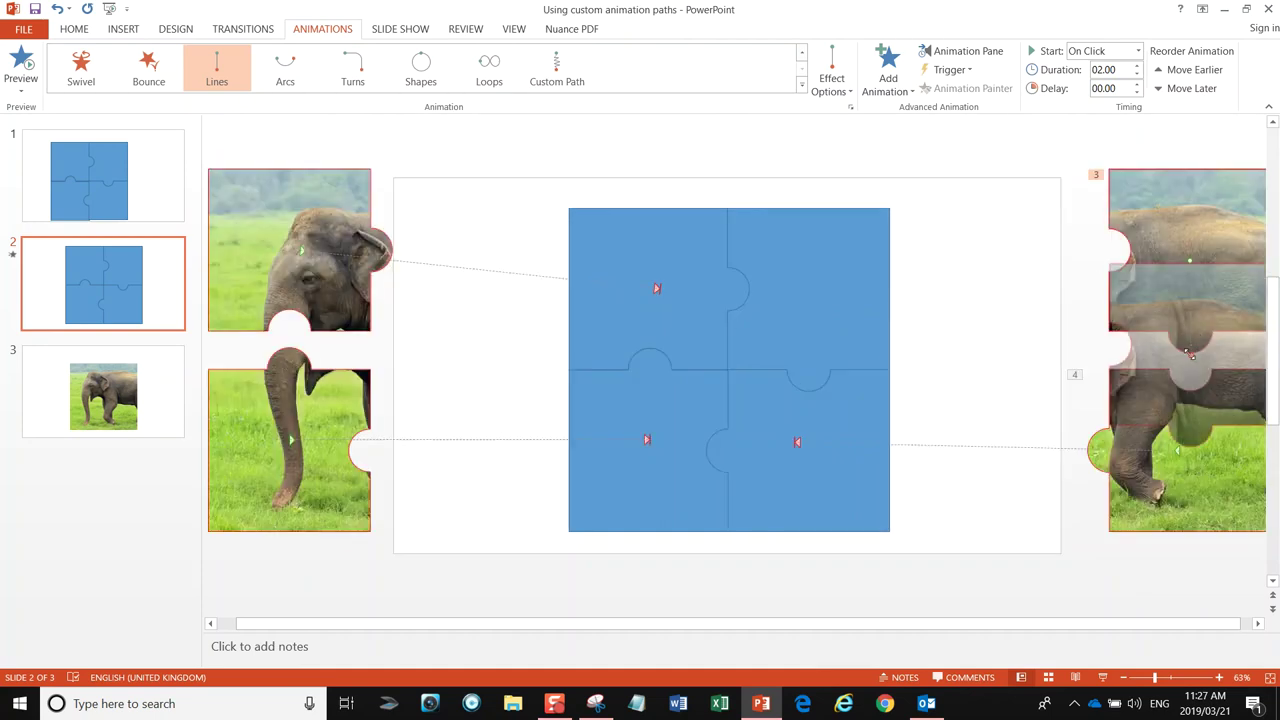
drag(1190, 355, 809, 298)
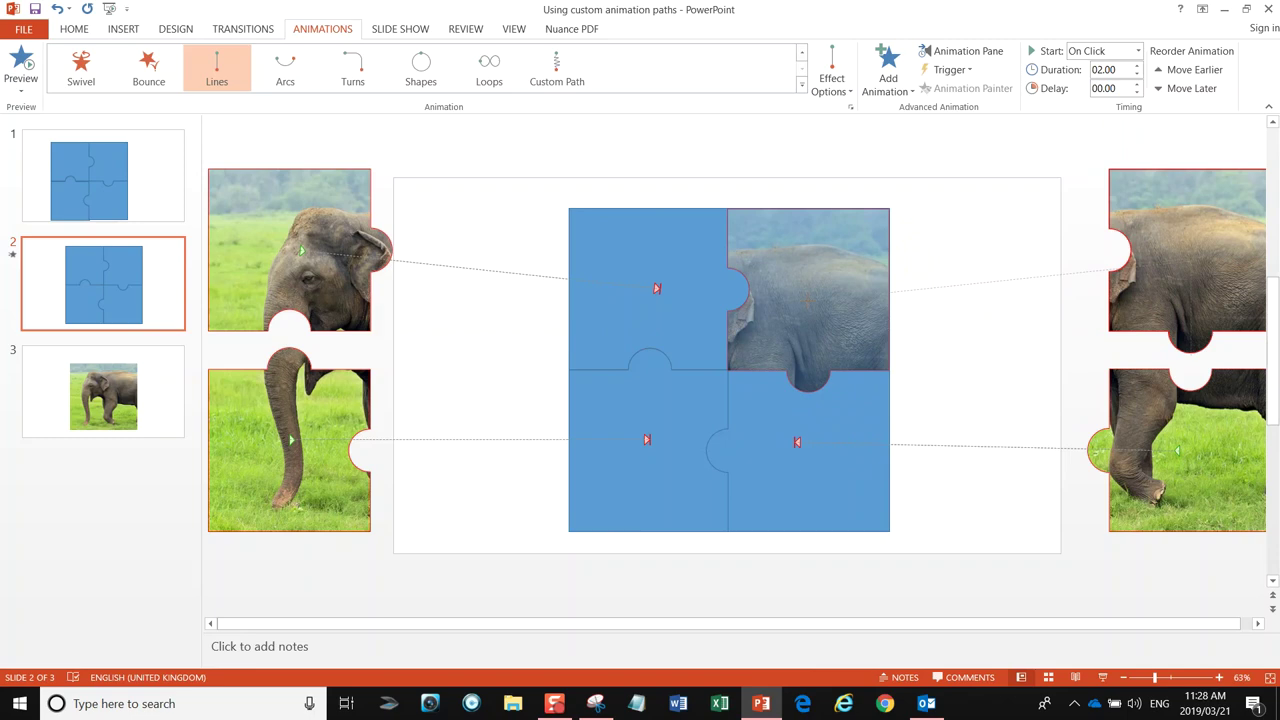
Step: Give the bottom-right piece a Lines path ending exactly in the bottom-right slot, then select the blue pieces
click(1205, 418)
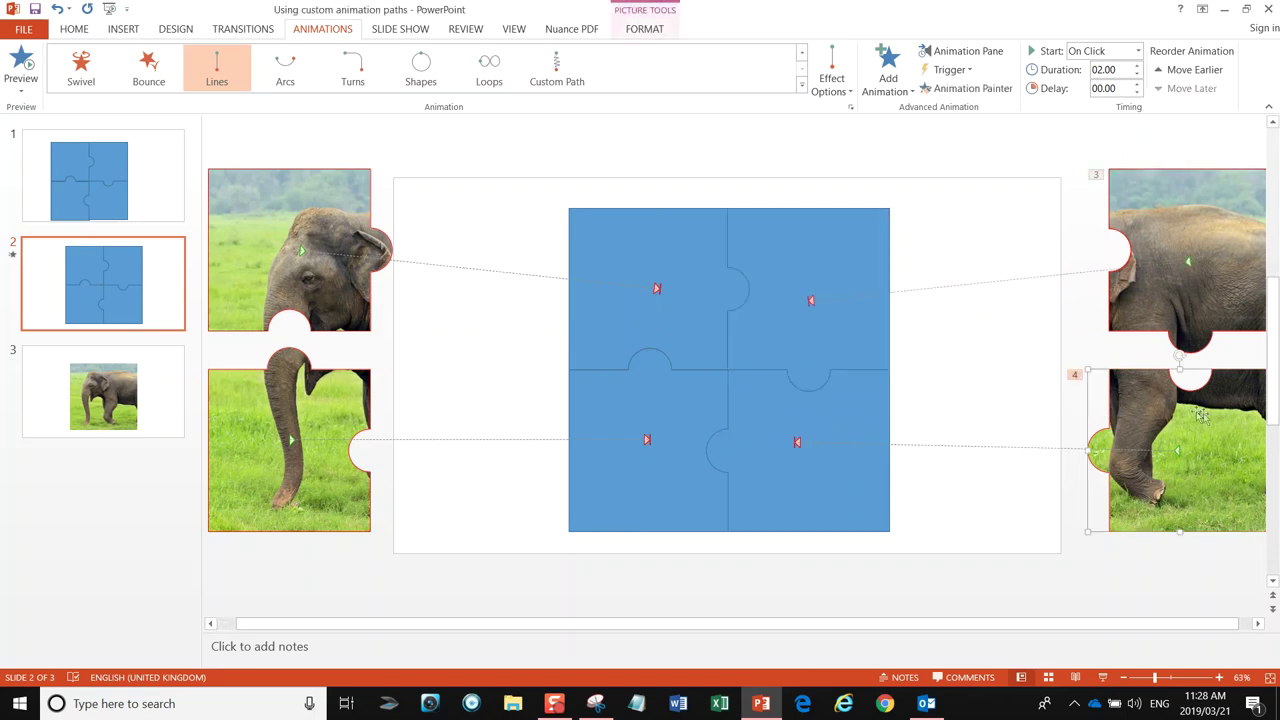
click(216, 72)
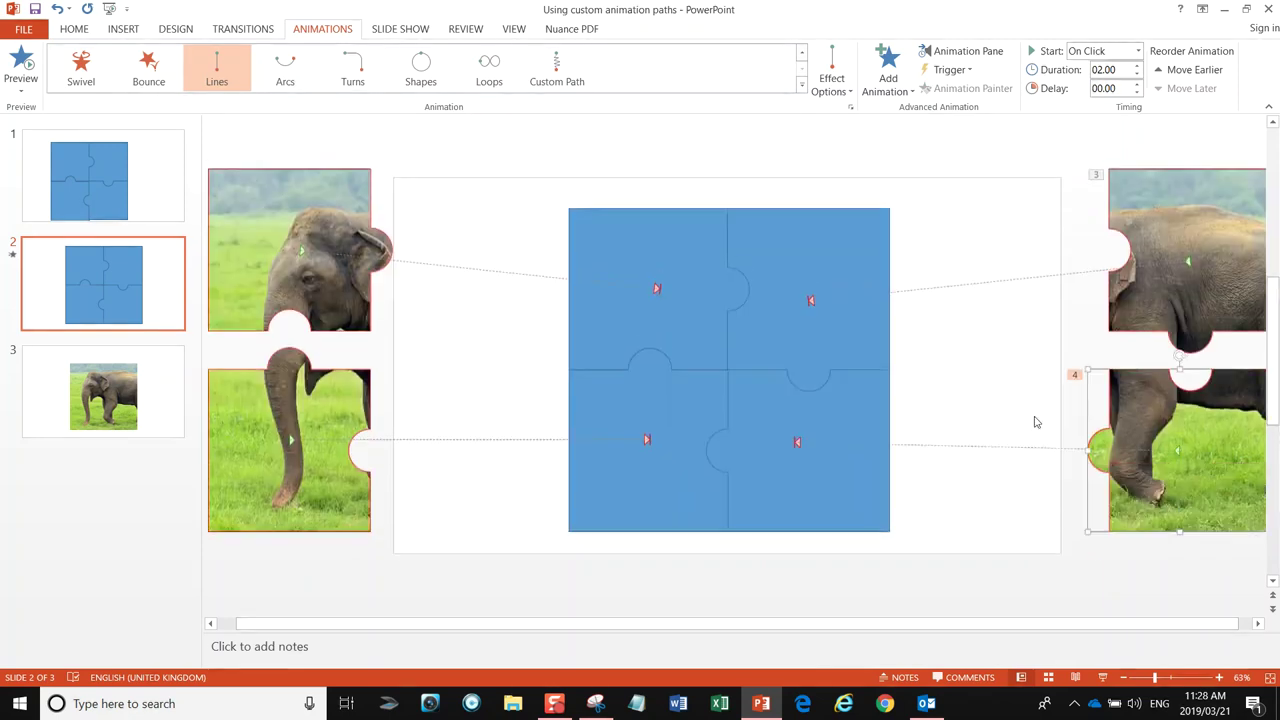
drag(1180, 527, 795, 433)
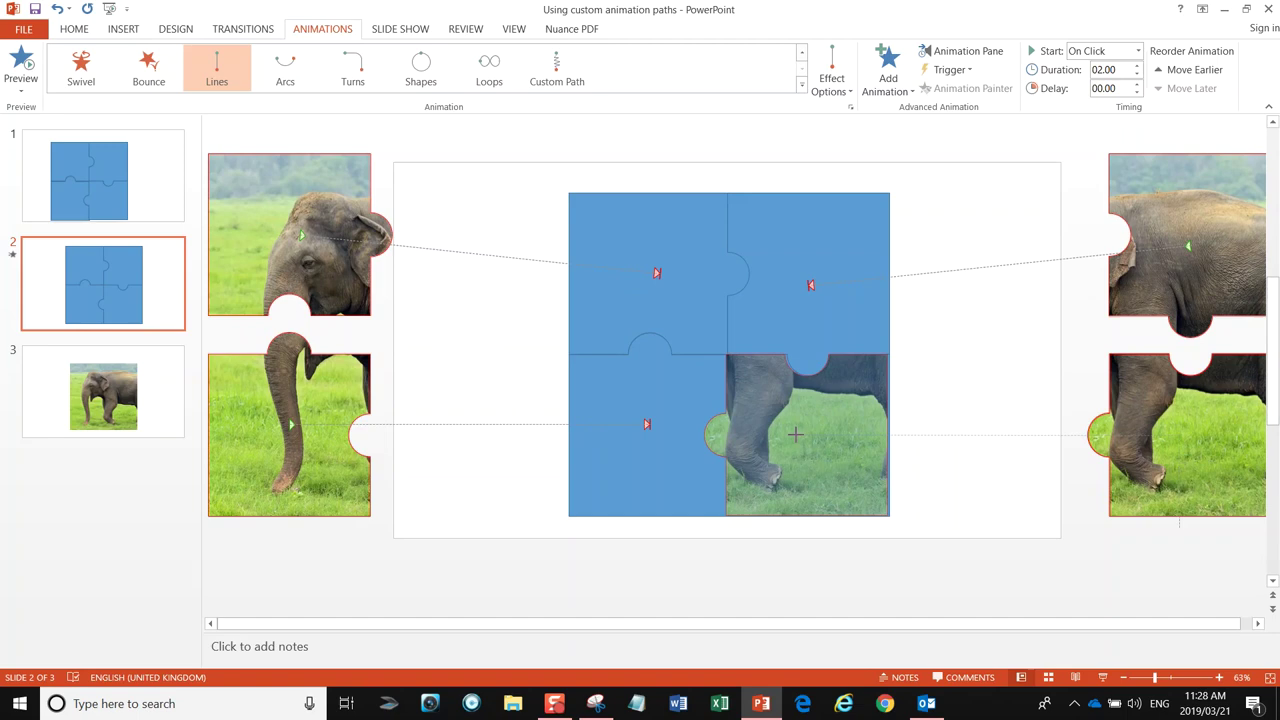
drag(795, 433, 797, 433)
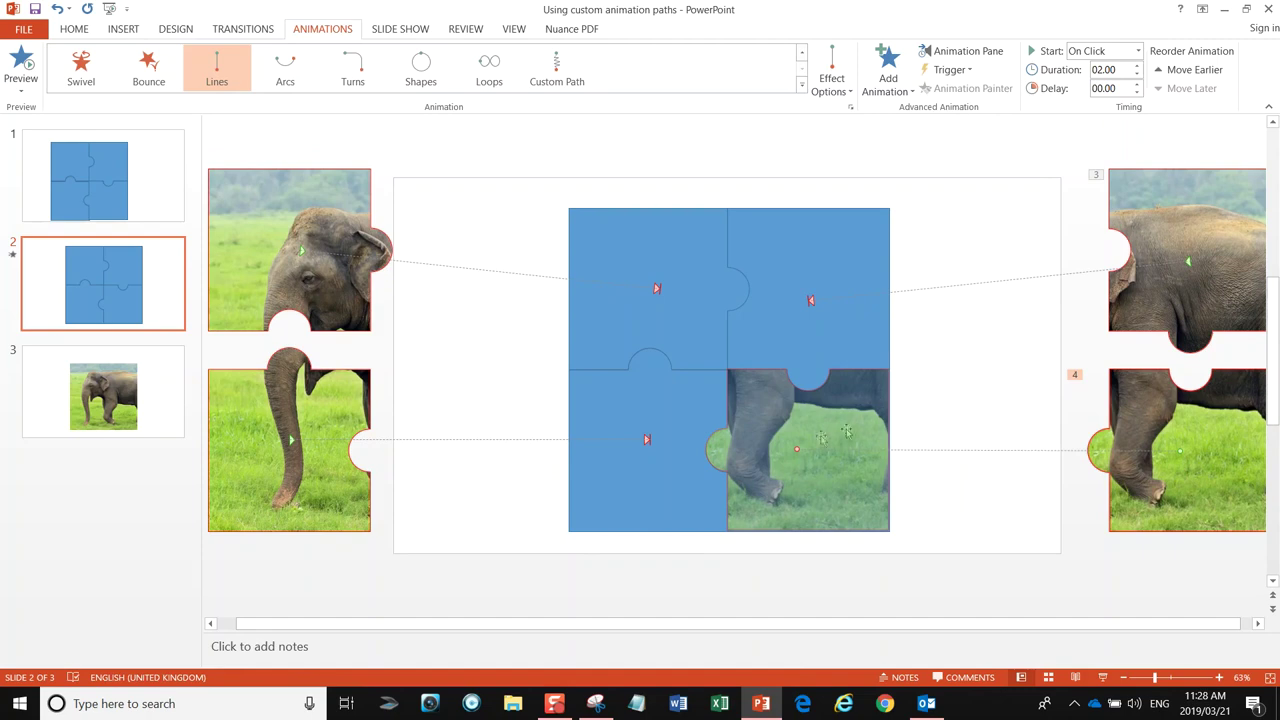
drag(797, 450, 797, 451)
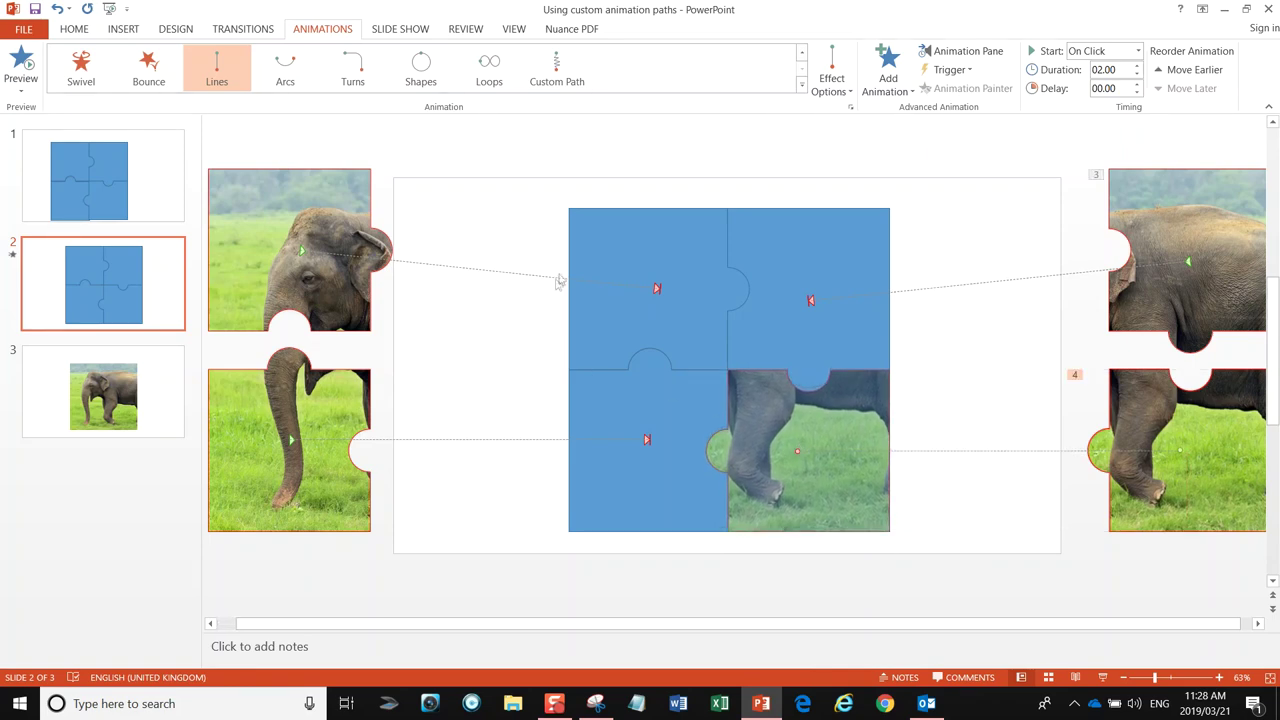
click(498, 160)
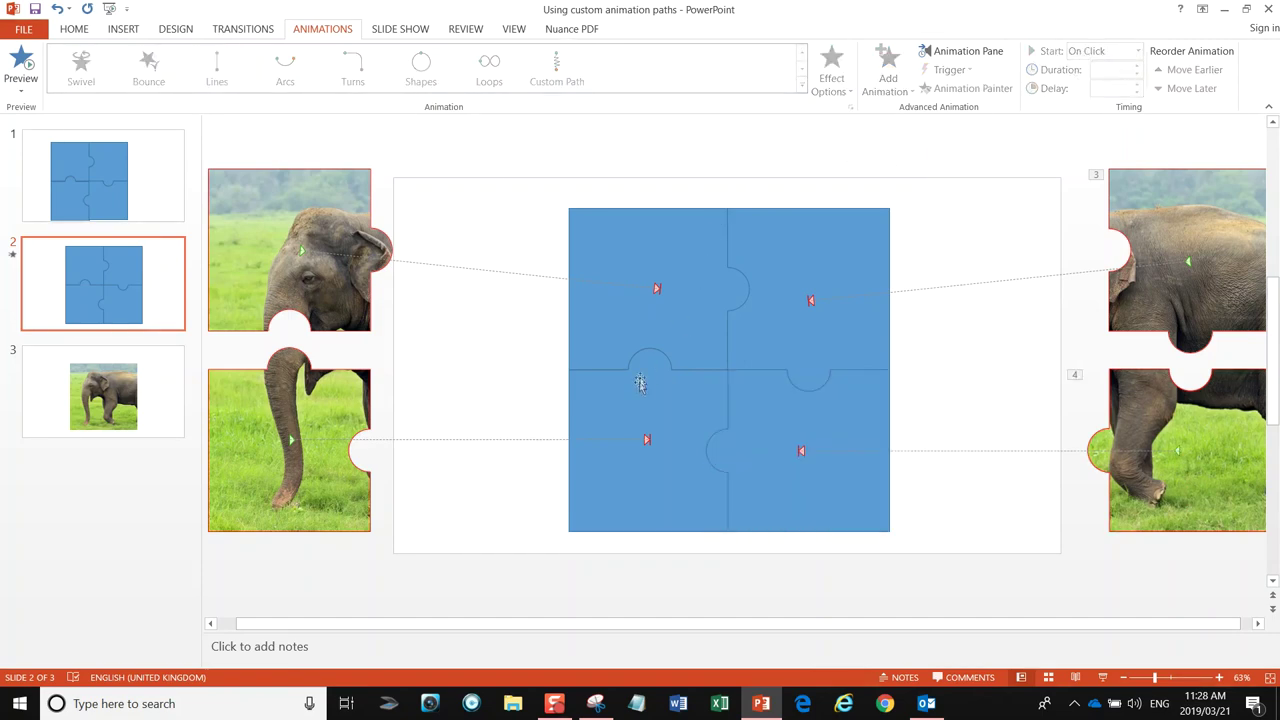
drag(538, 141, 967, 604)
Step: Delete the four blue puzzle pieces and run the slide show to test the animations
key(Delete)
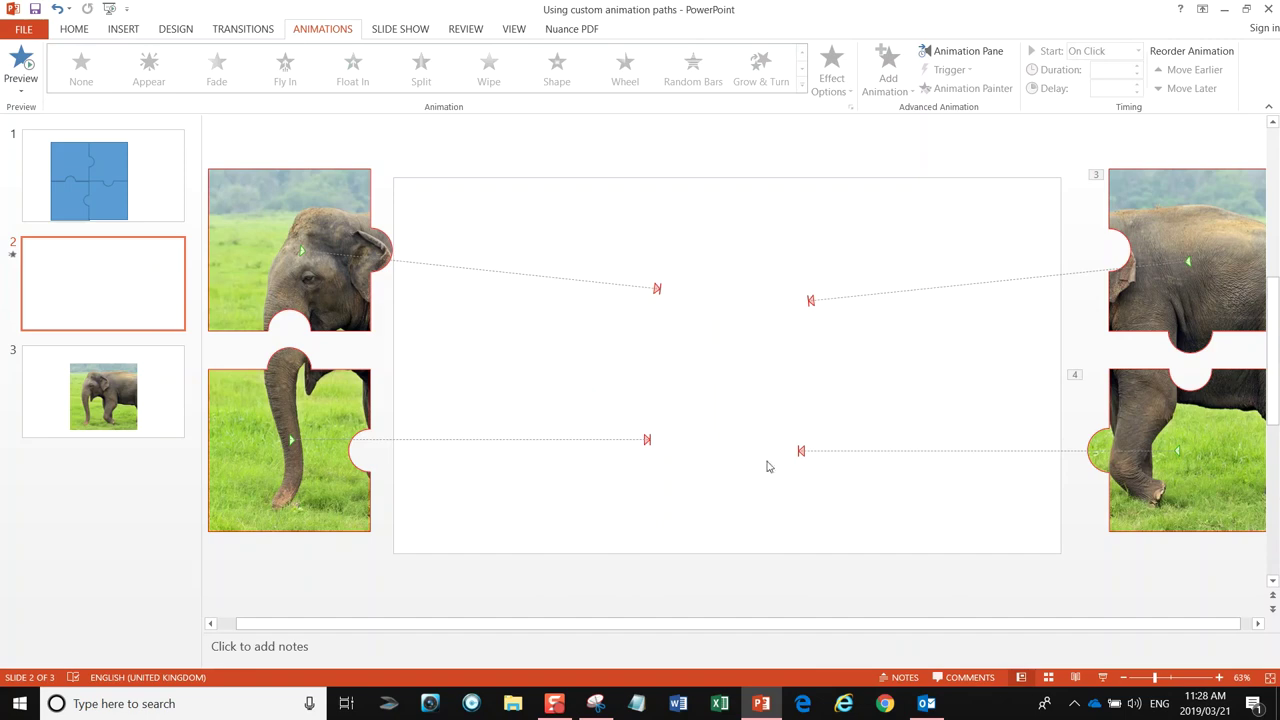
click(1107, 680)
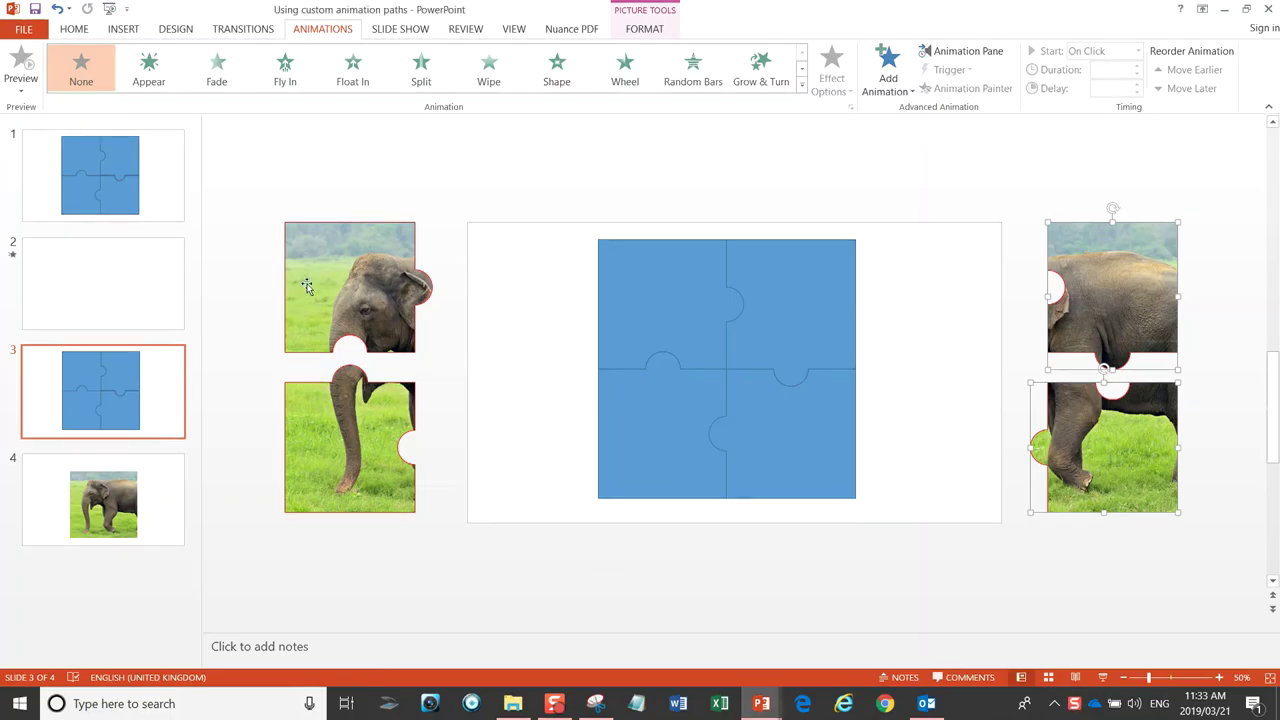
Step: Select the elephant head piece on slide 3 and choose the Custom Path motion path
click(370, 167)
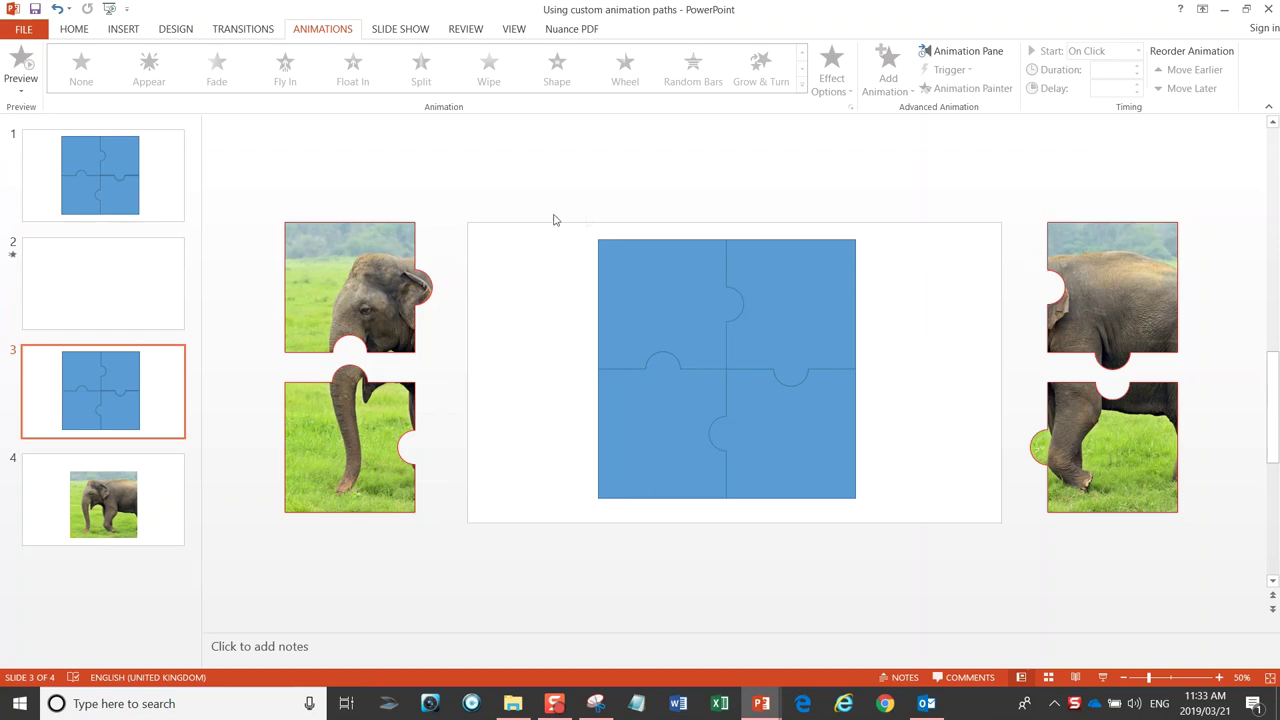
click(345, 290)
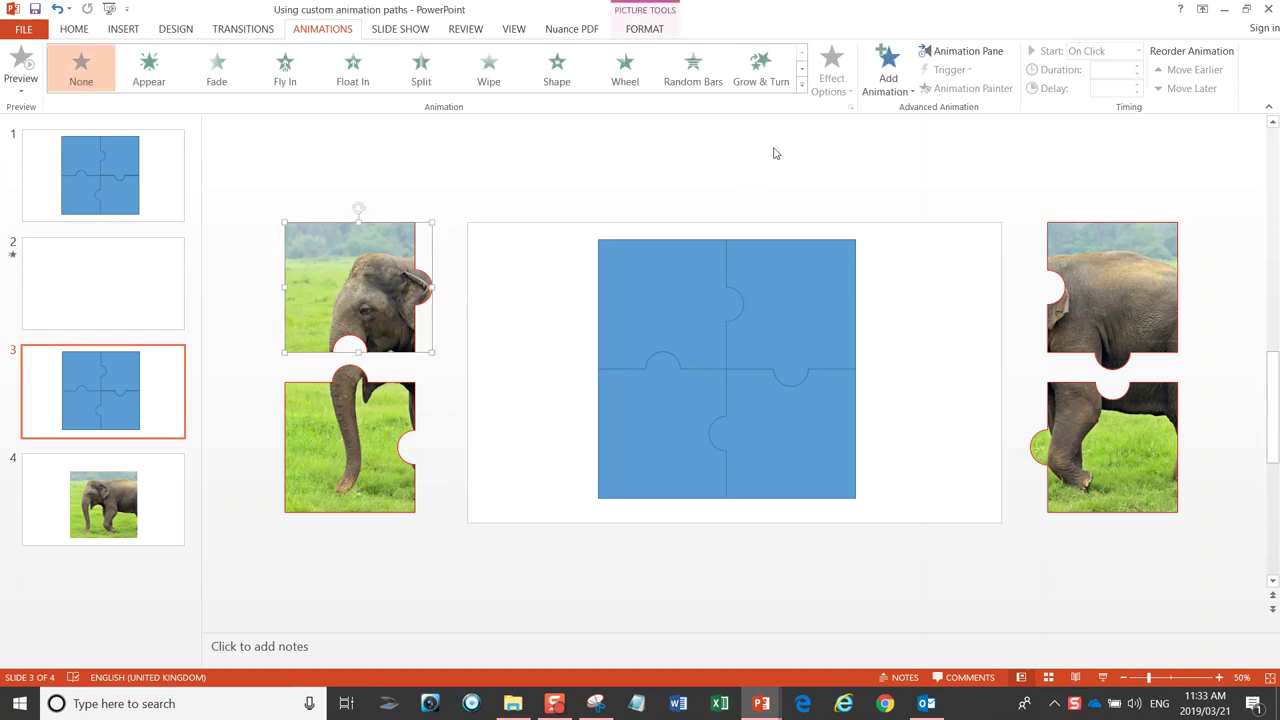
click(801, 86)
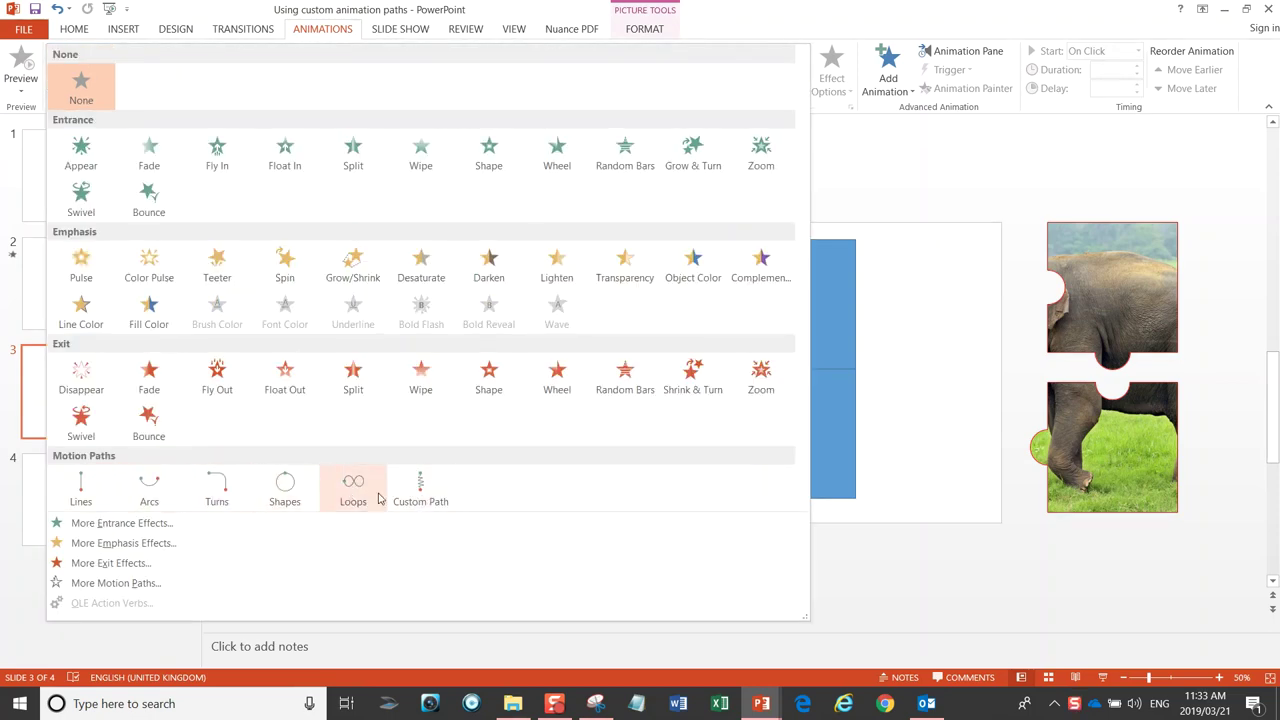
click(418, 490)
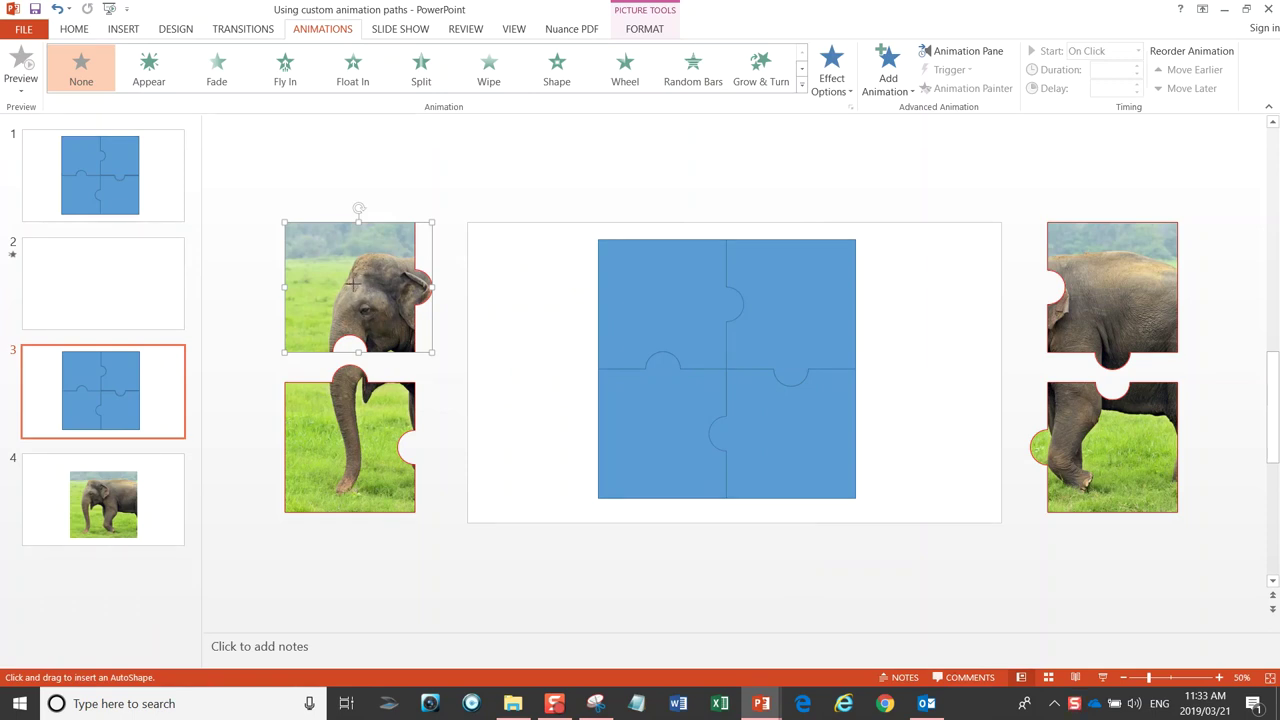
Step: Draw a looping freehand path from the head piece ending in the top-left slot, then select the trunk piece
mouse_move(425, 314)
mouse_down()
mouse_move(466, 274)
mouse_move(434, 186)
mouse_move(491, 200)
mouse_move(675, 163)
mouse_move(883, 285)
mouse_move(651, 370)
mouse_move(837, 191)
mouse_move(976, 348)
mouse_move(837, 569)
mouse_move(520, 526)
mouse_move(549, 380)
mouse_move(665, 305)
mouse_up()
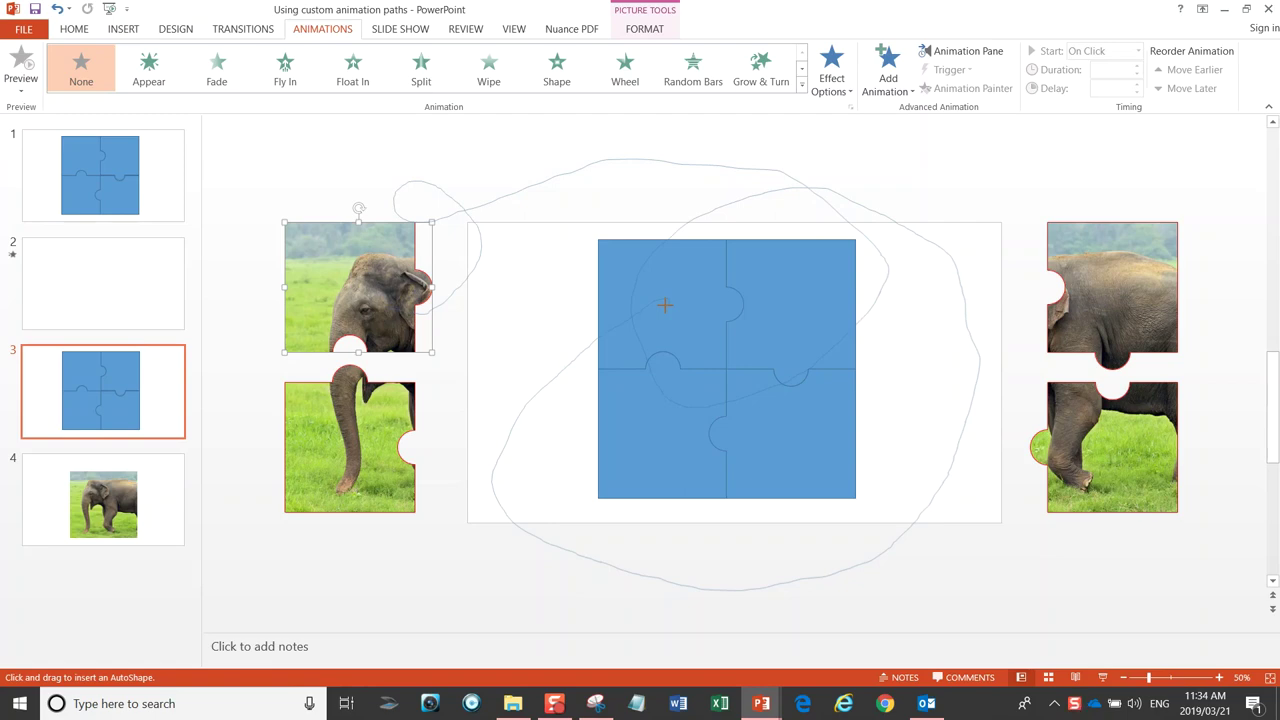
drag(665, 305, 665, 305)
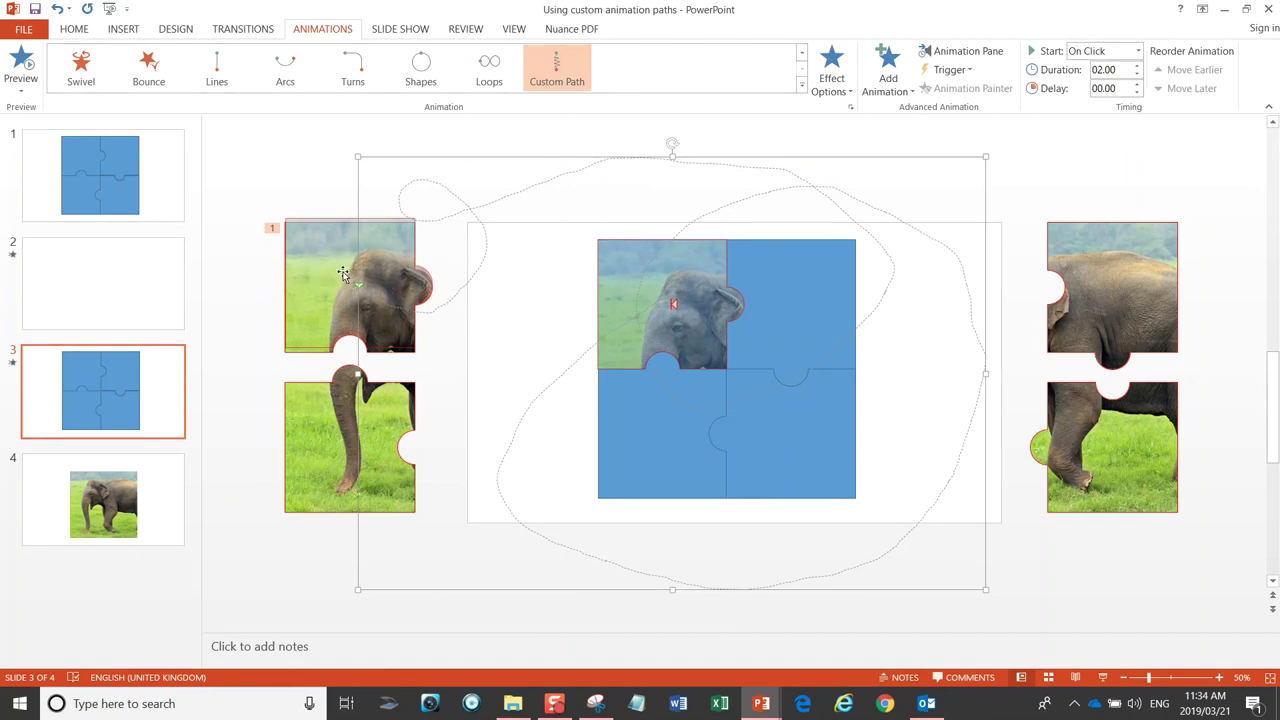
click(308, 183)
click(348, 452)
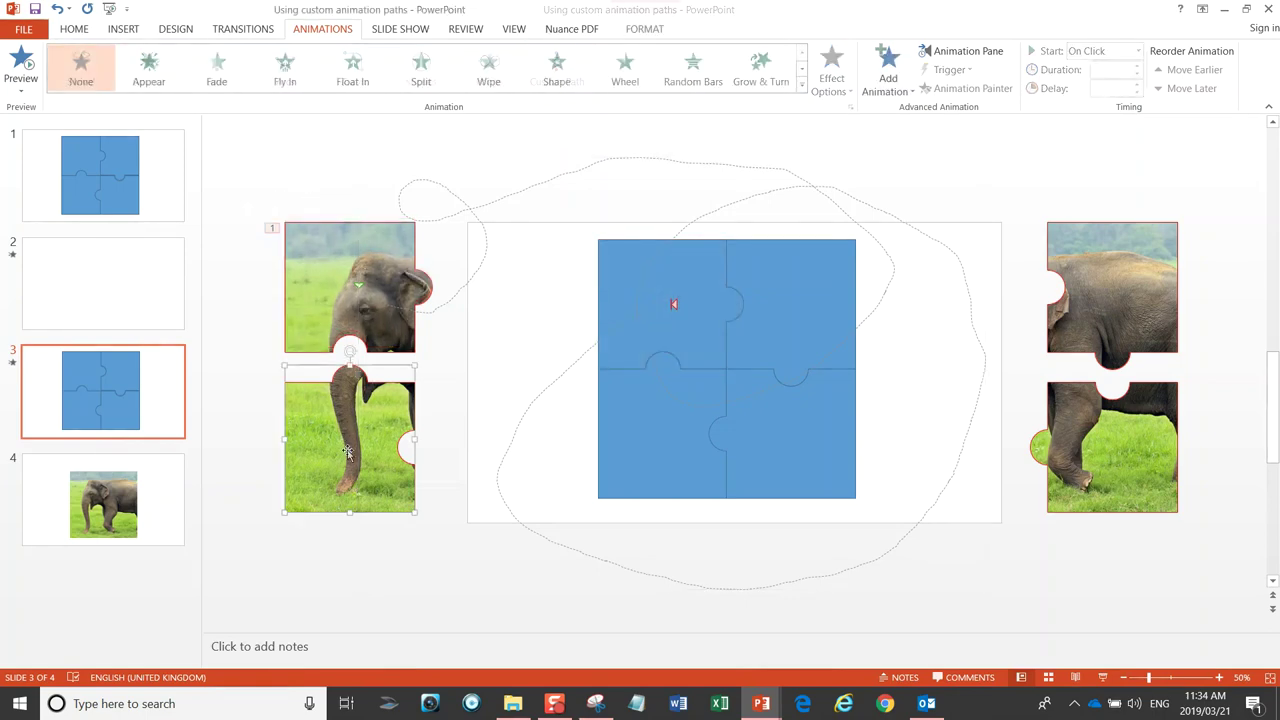
Step: Draw a zigzag Custom Path for the trunk piece, finishing in the jigsaw's bottom-left slot
click(801, 86)
click(420, 489)
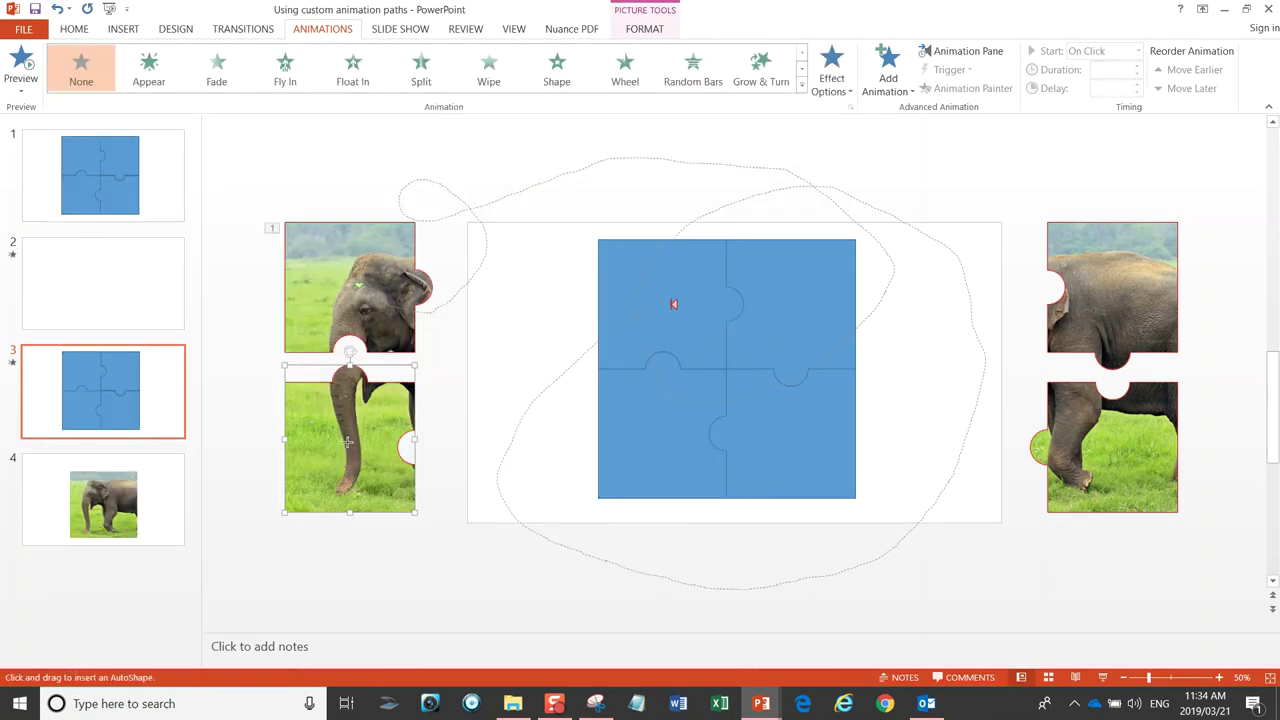
click(415, 378)
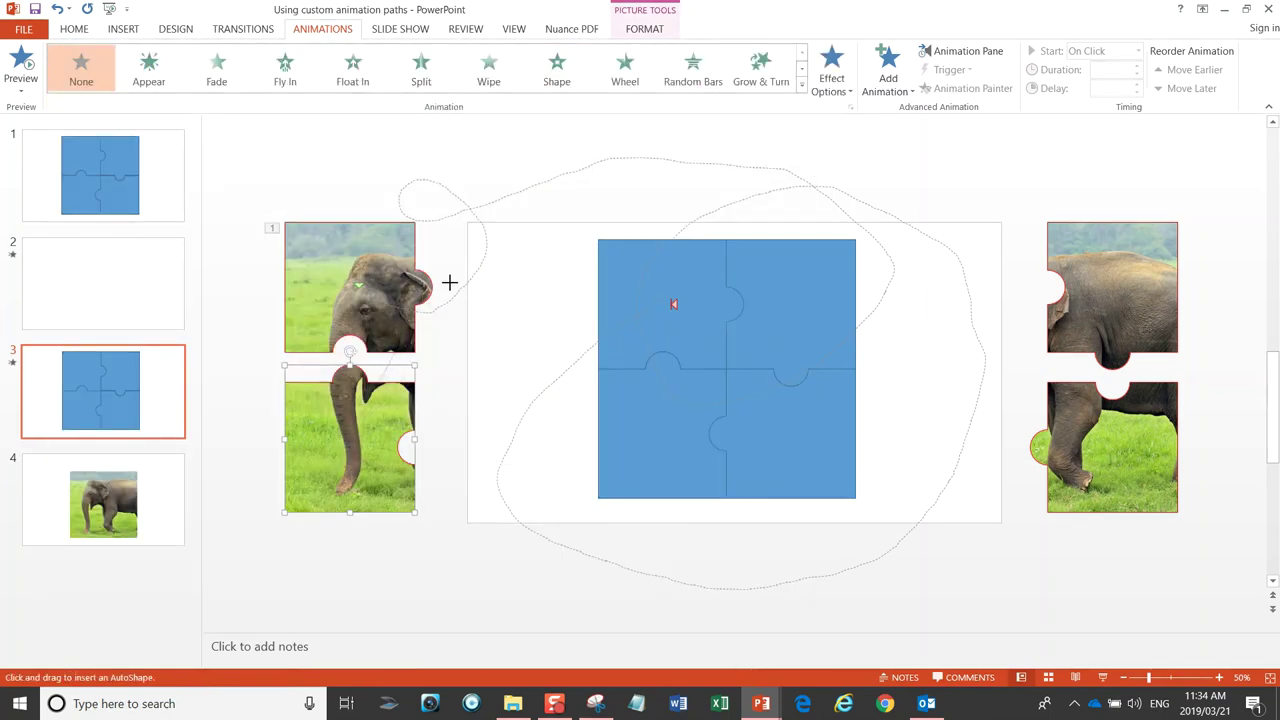
click(554, 250)
click(521, 360)
click(586, 320)
click(502, 456)
click(944, 445)
click(935, 290)
click(888, 377)
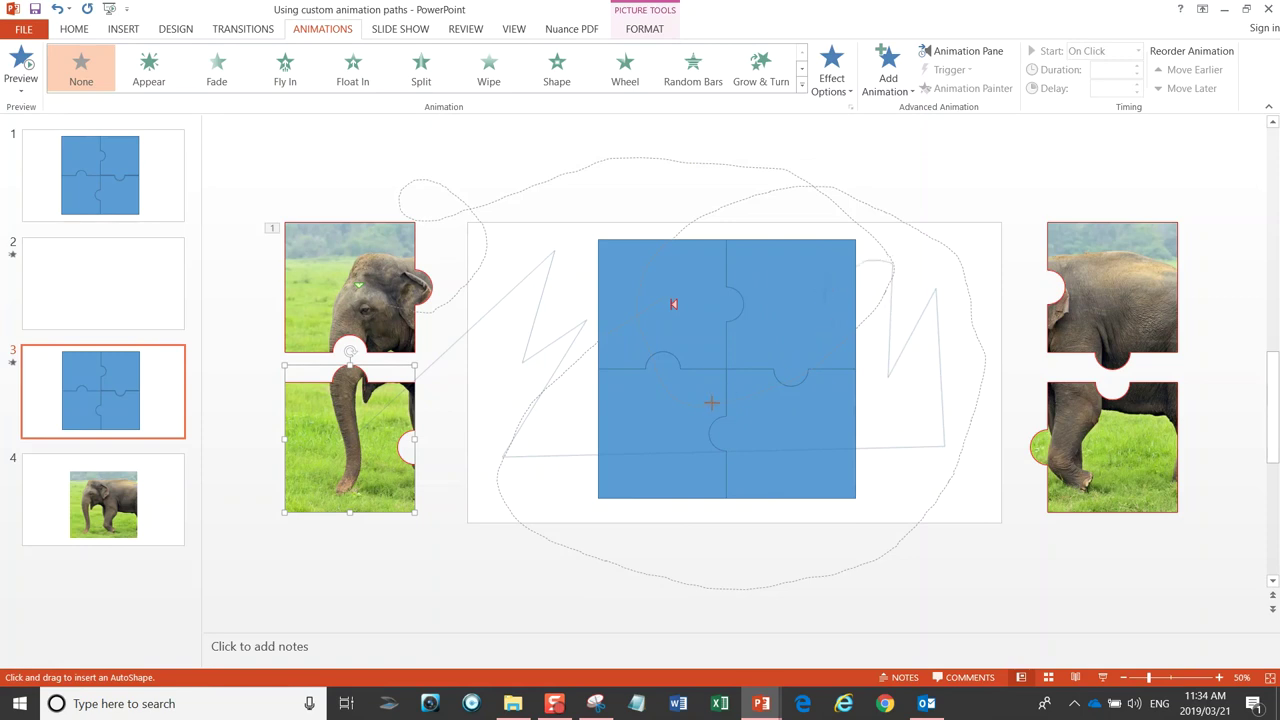
double_click(663, 432)
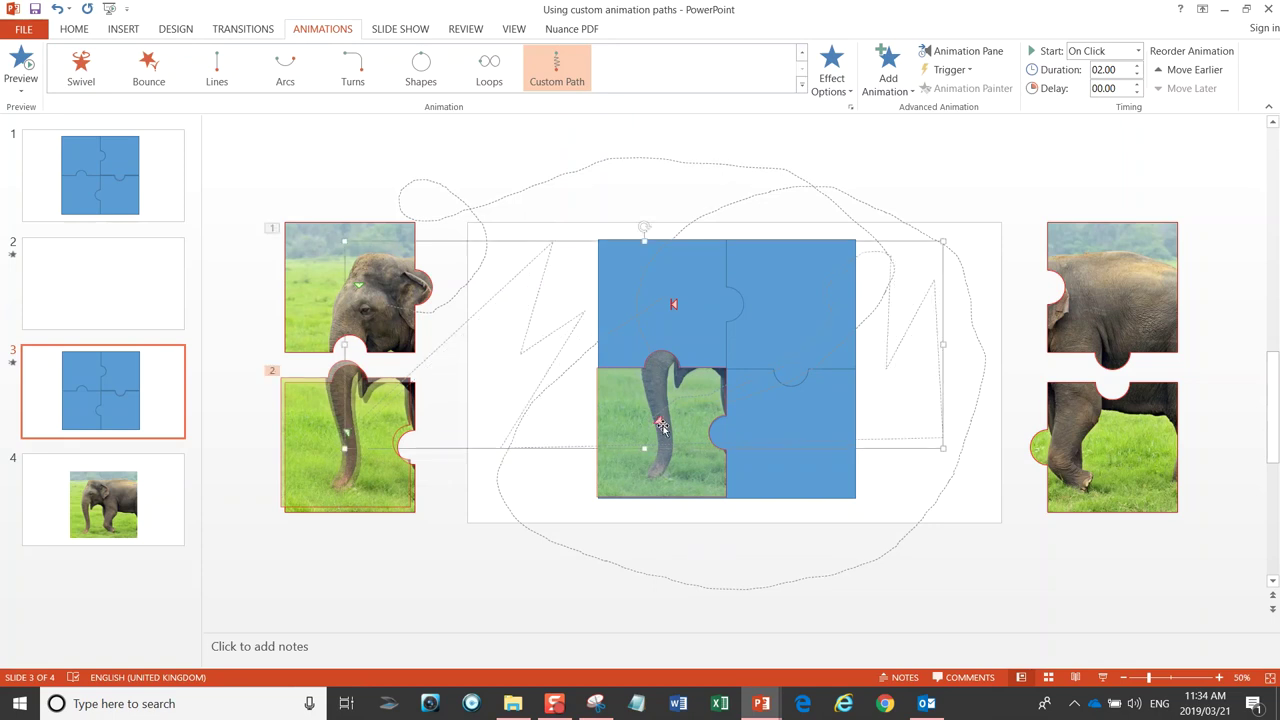
Step: Zoom to 184% and drag the trunk path's end precisely into the bottom-left slot
drag(659, 421, 664, 422)
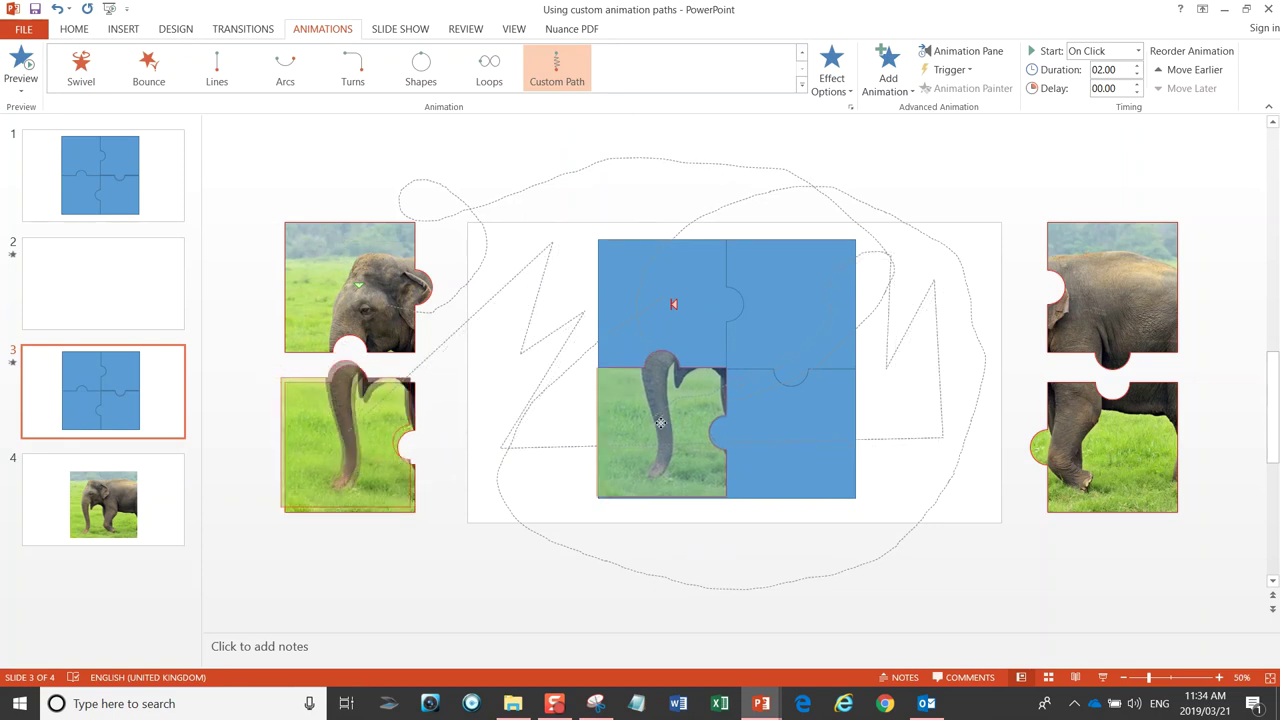
click(1185, 680)
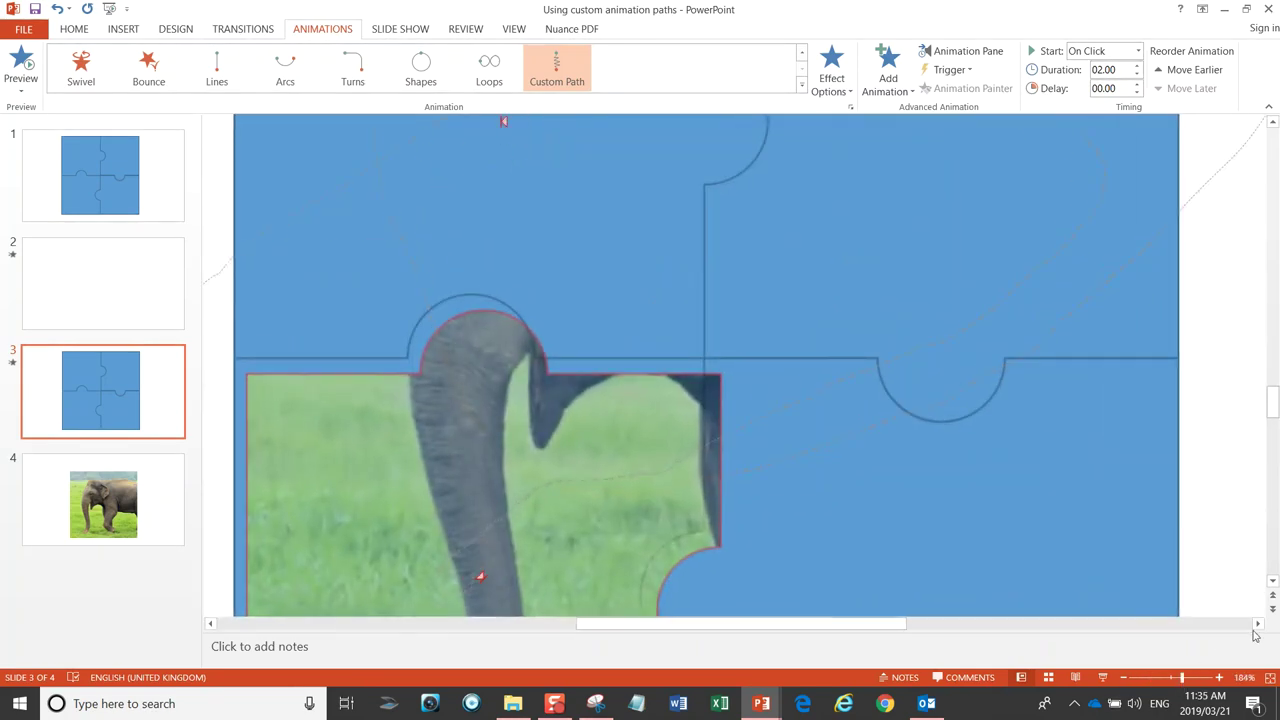
click(1272, 581)
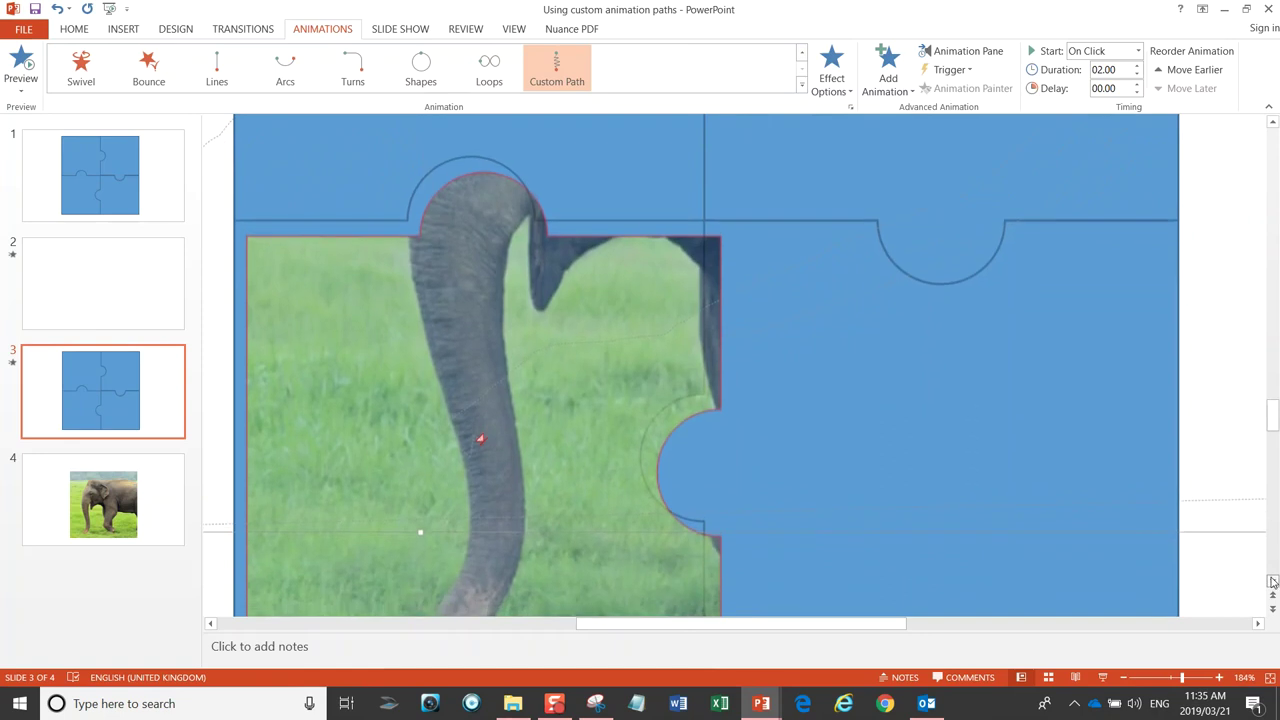
click(1272, 581)
click(1272, 581)
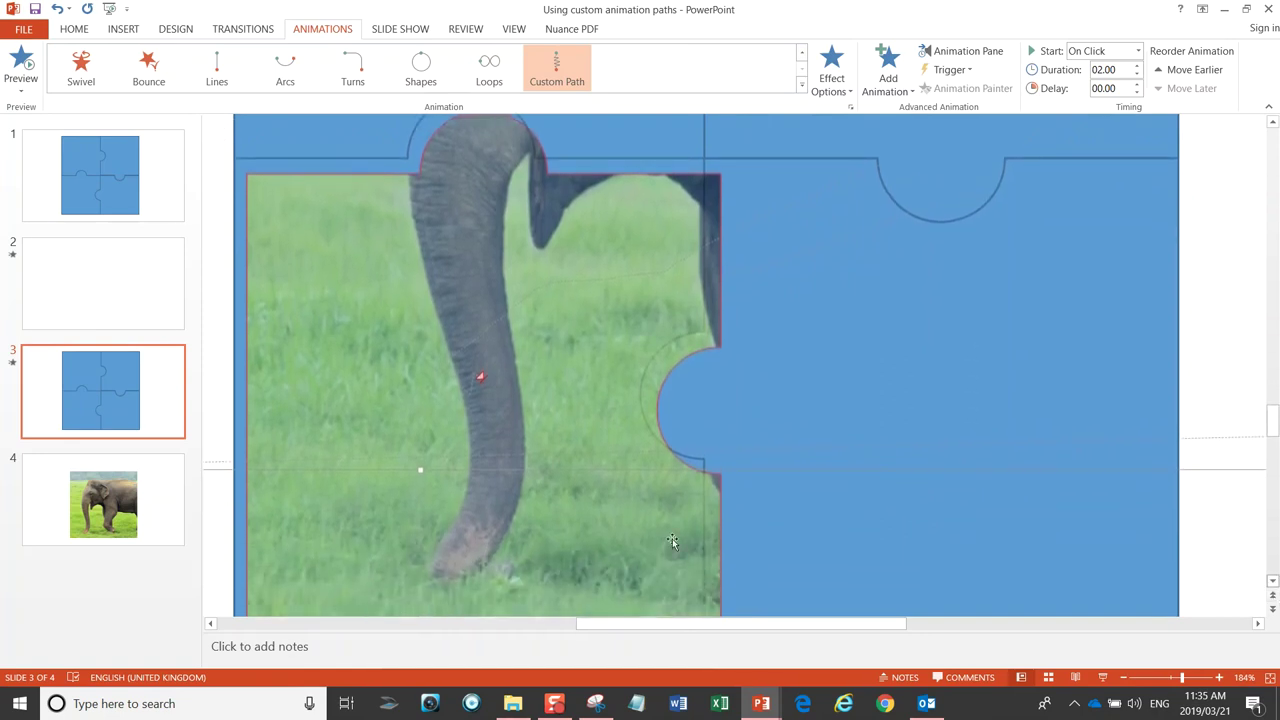
drag(482, 374, 470, 360)
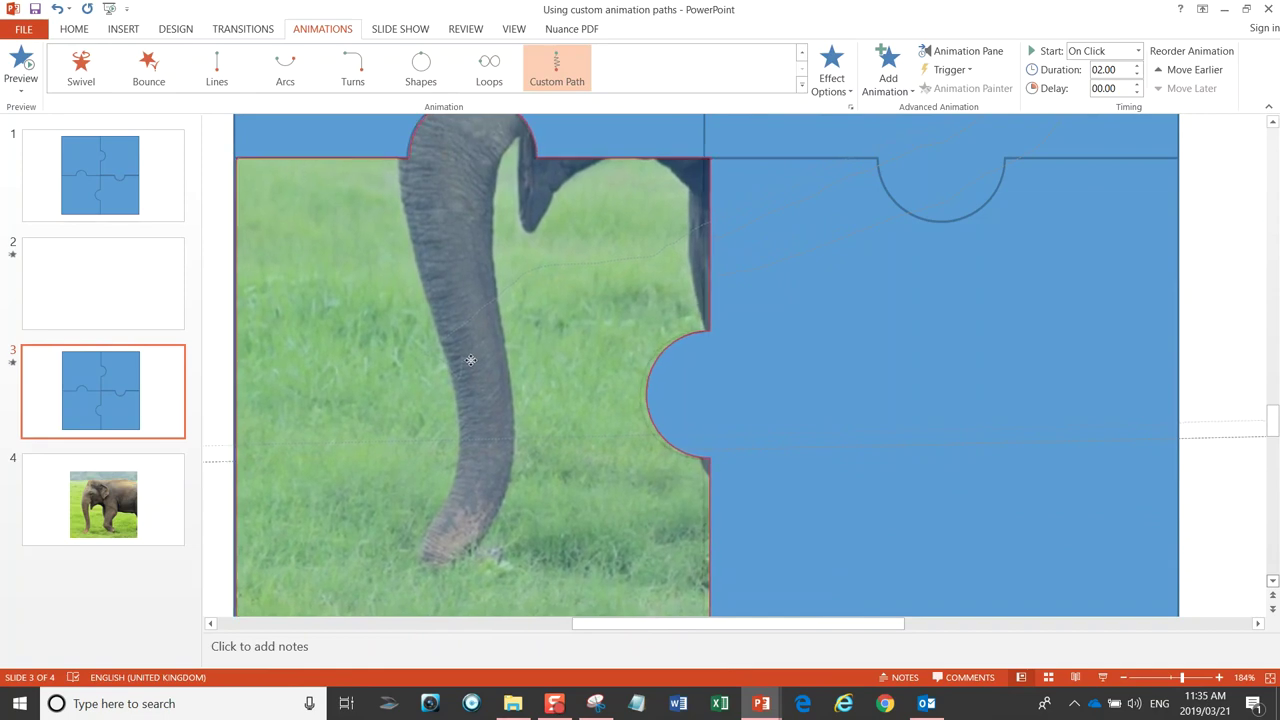
drag(470, 360, 470, 361)
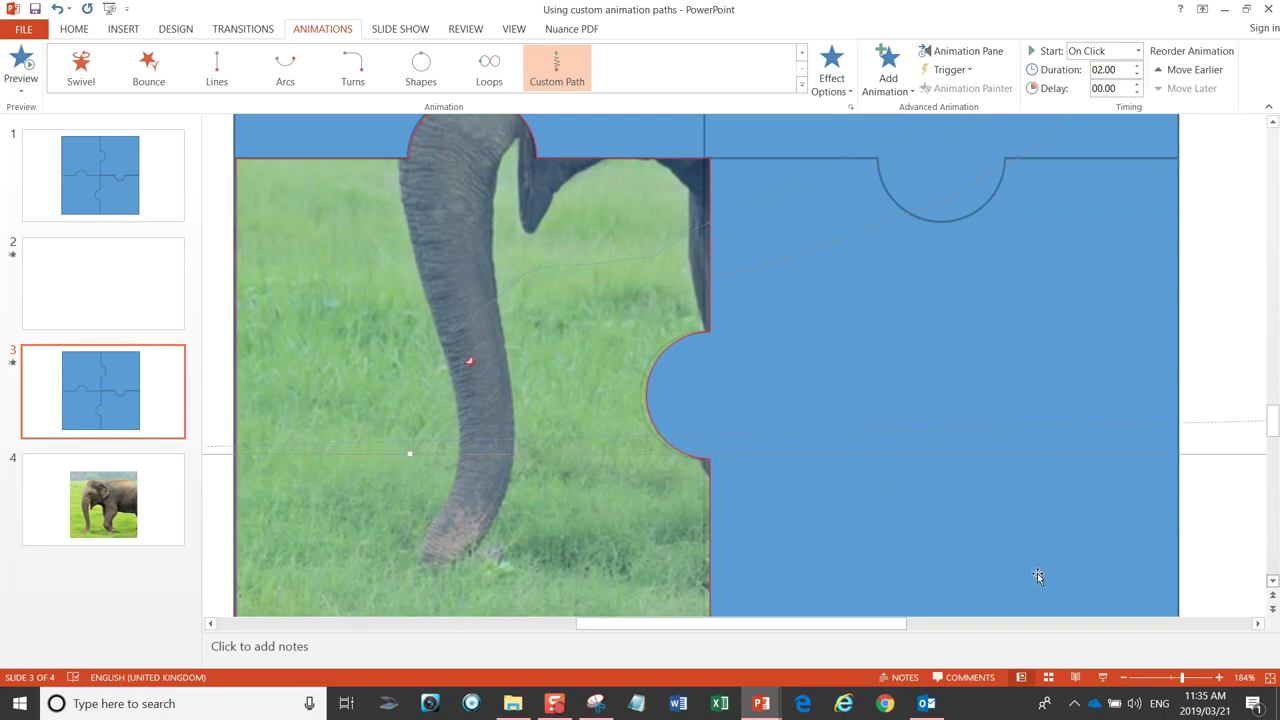
drag(1170, 680, 1158, 680)
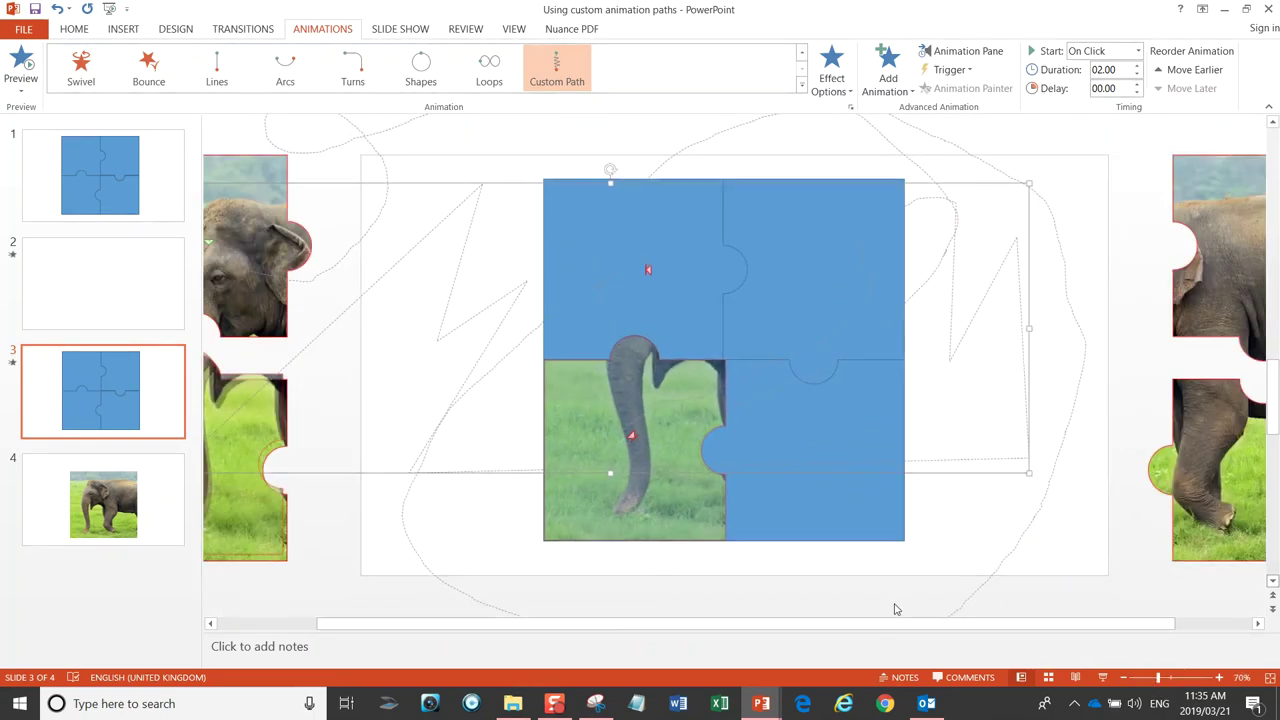
click(1203, 287)
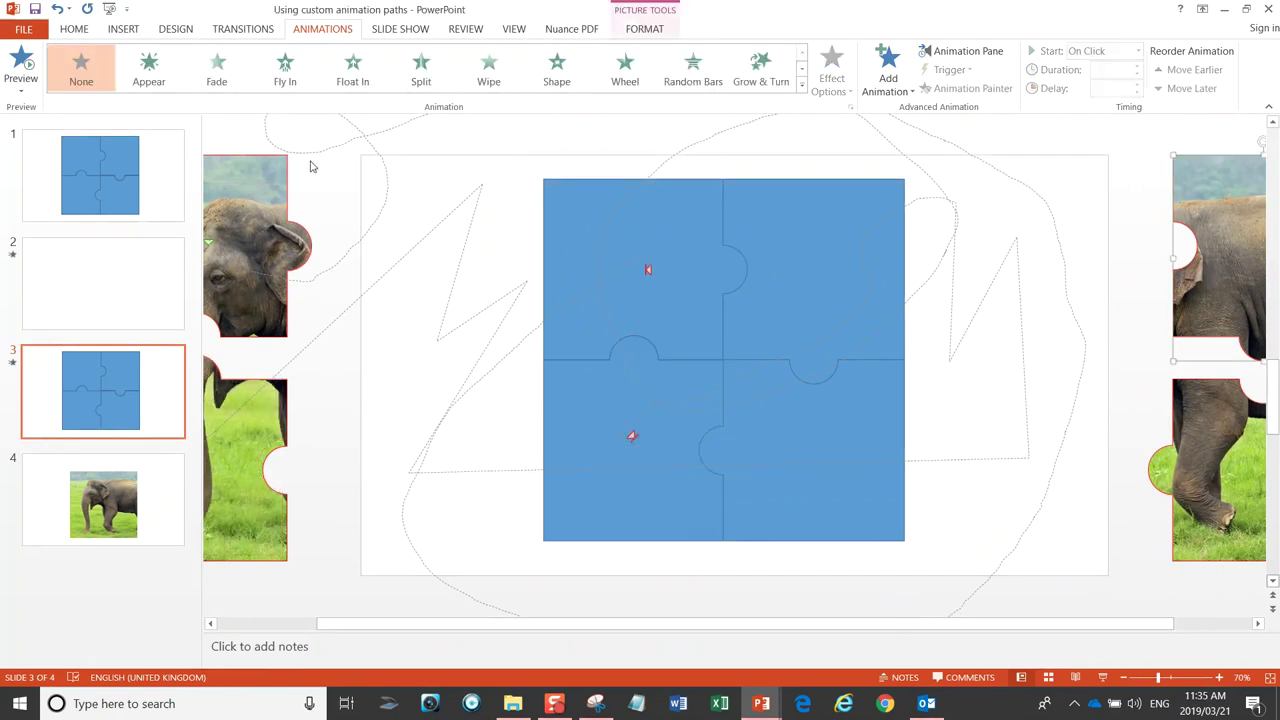
Step: Draw a looping freehand custom path from the upper-right elephant piece into the top-right slot
click(802, 86)
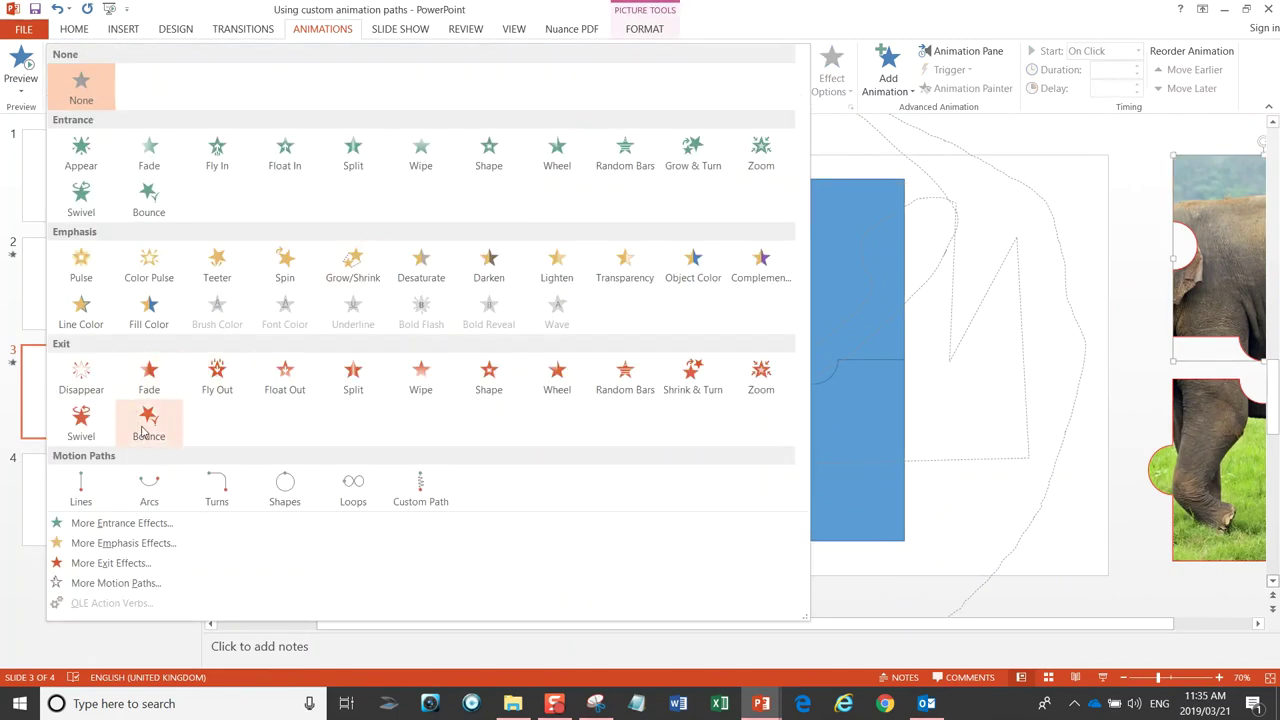
click(419, 499)
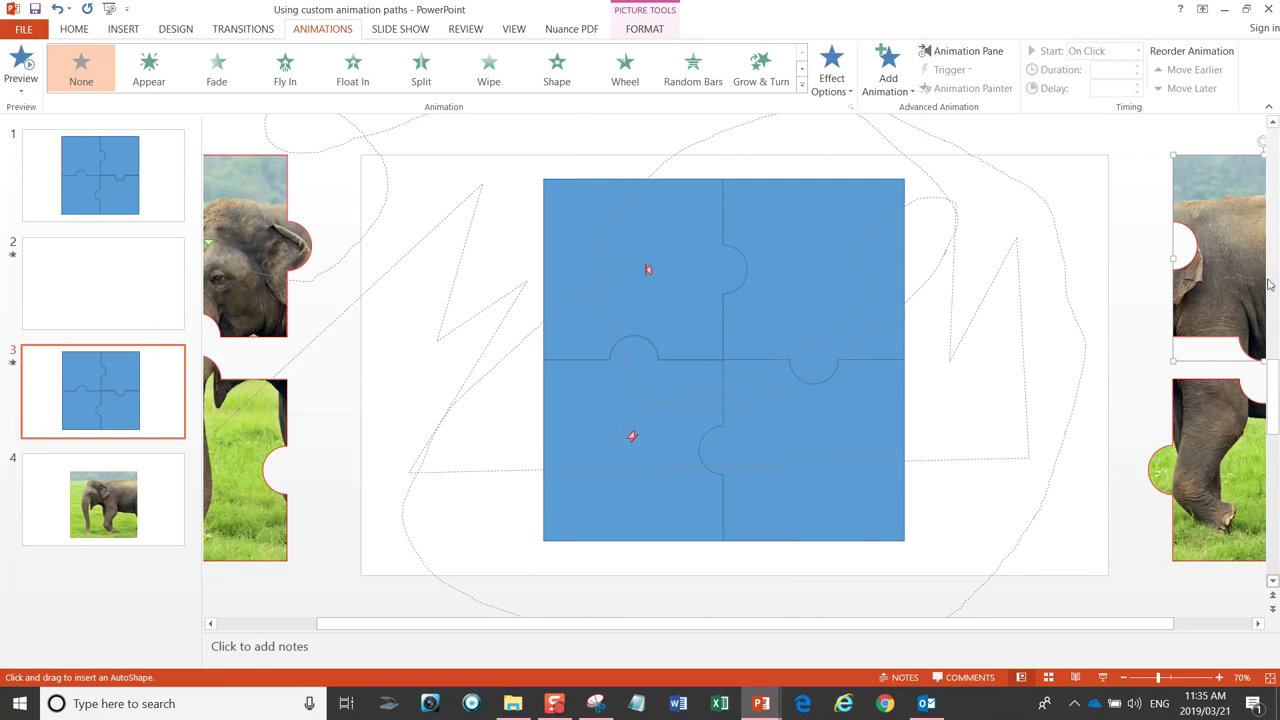
drag(1040, 623, 1137, 644)
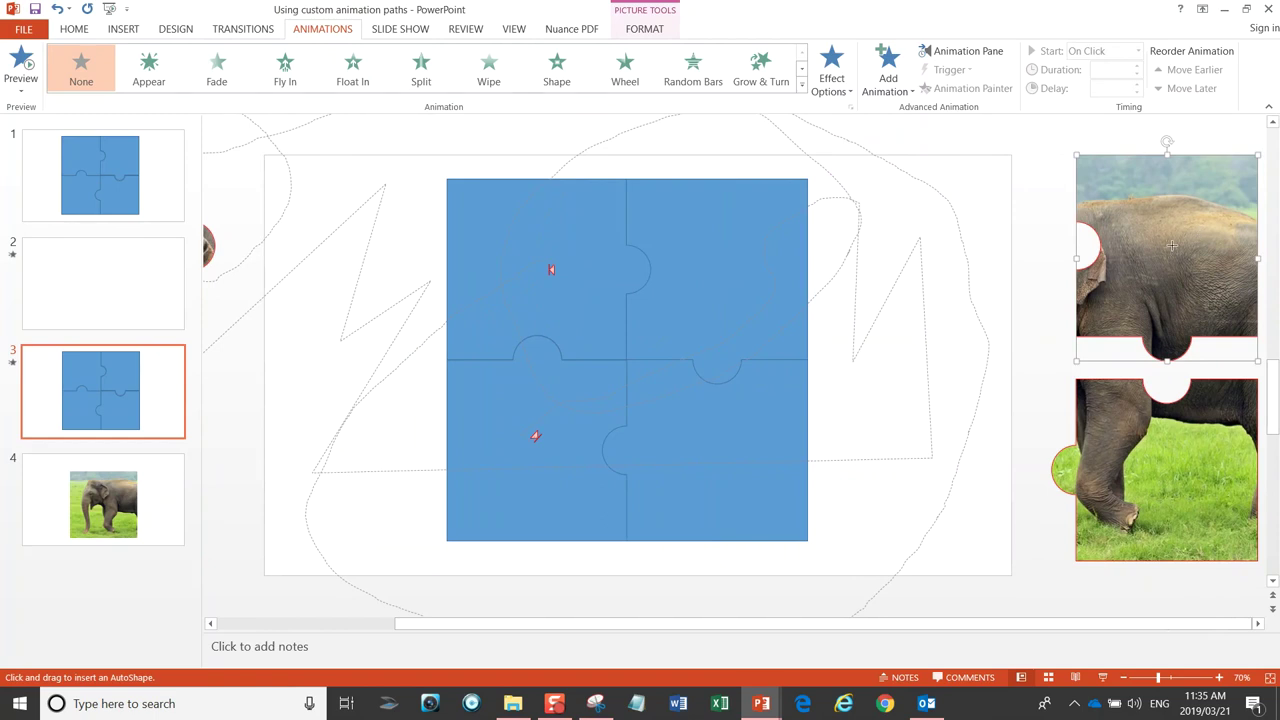
click(1077, 260)
mouse_move(669, 360)
mouse_down()
mouse_move(1057, 434)
mouse_move(1003, 451)
mouse_move(705, 400)
mouse_up()
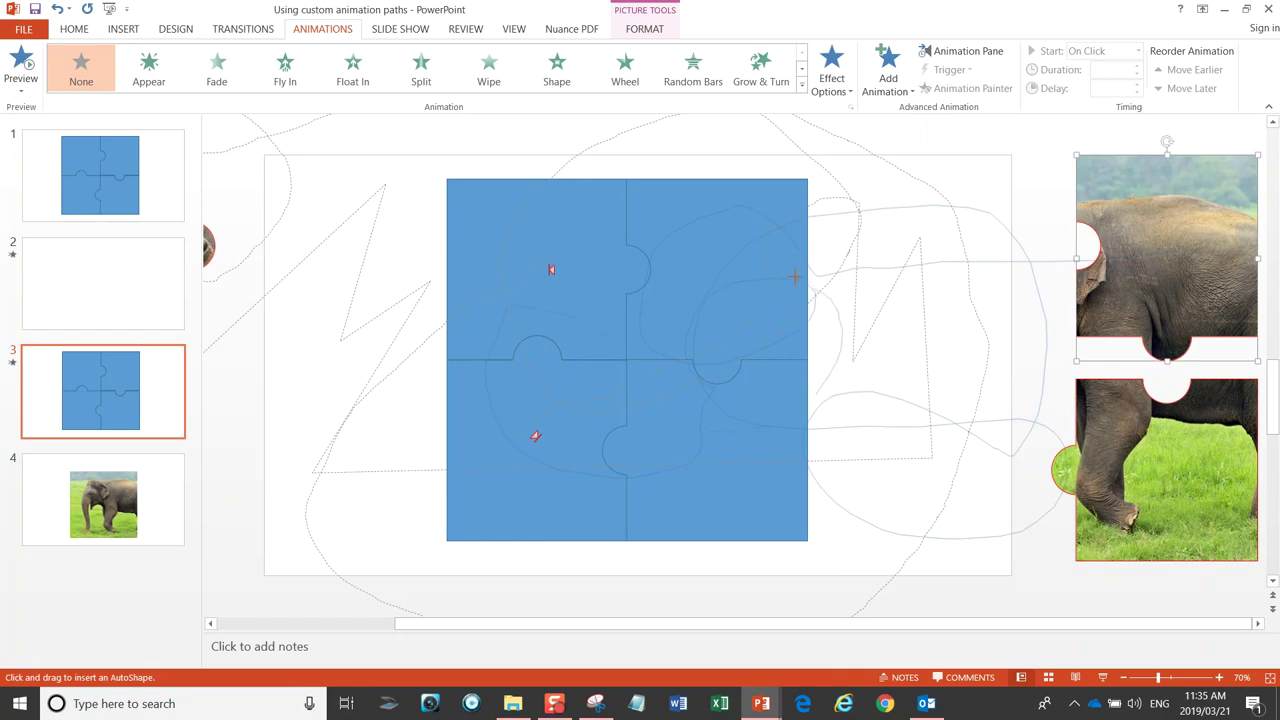
double_click(717, 272)
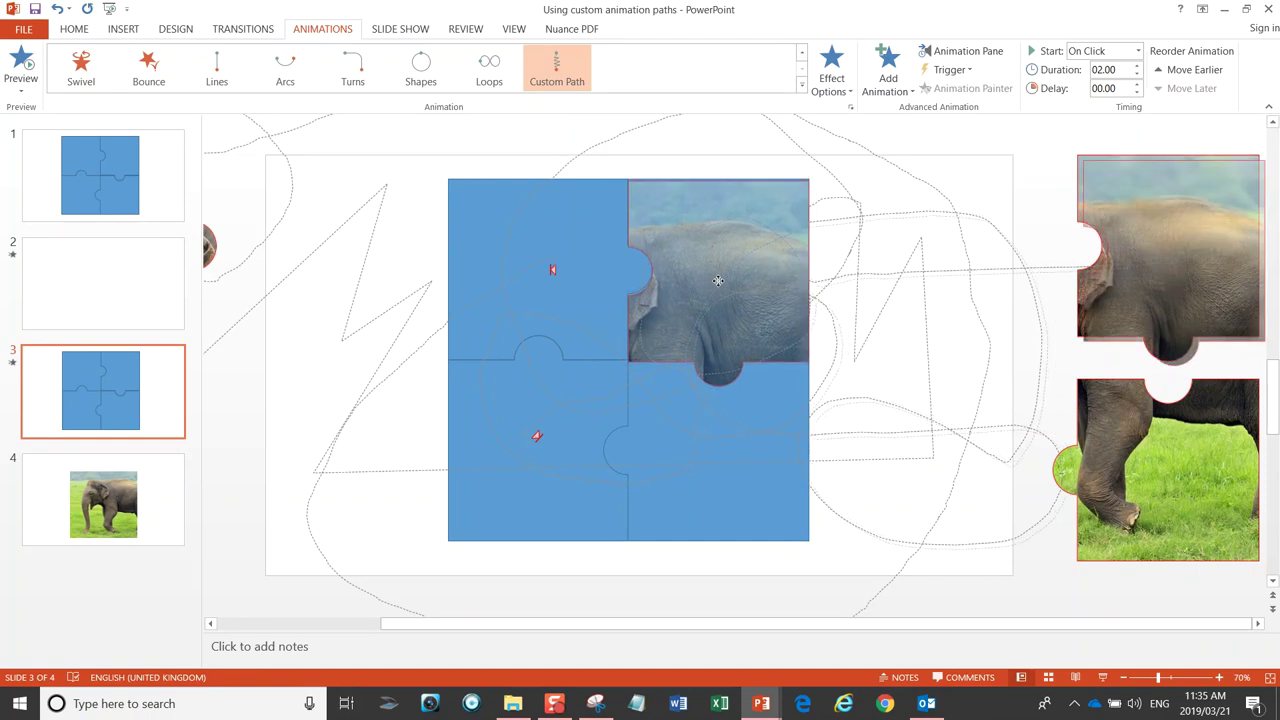
Step: Select the new motion path to confirm it ends in the top-right slot
click(719, 282)
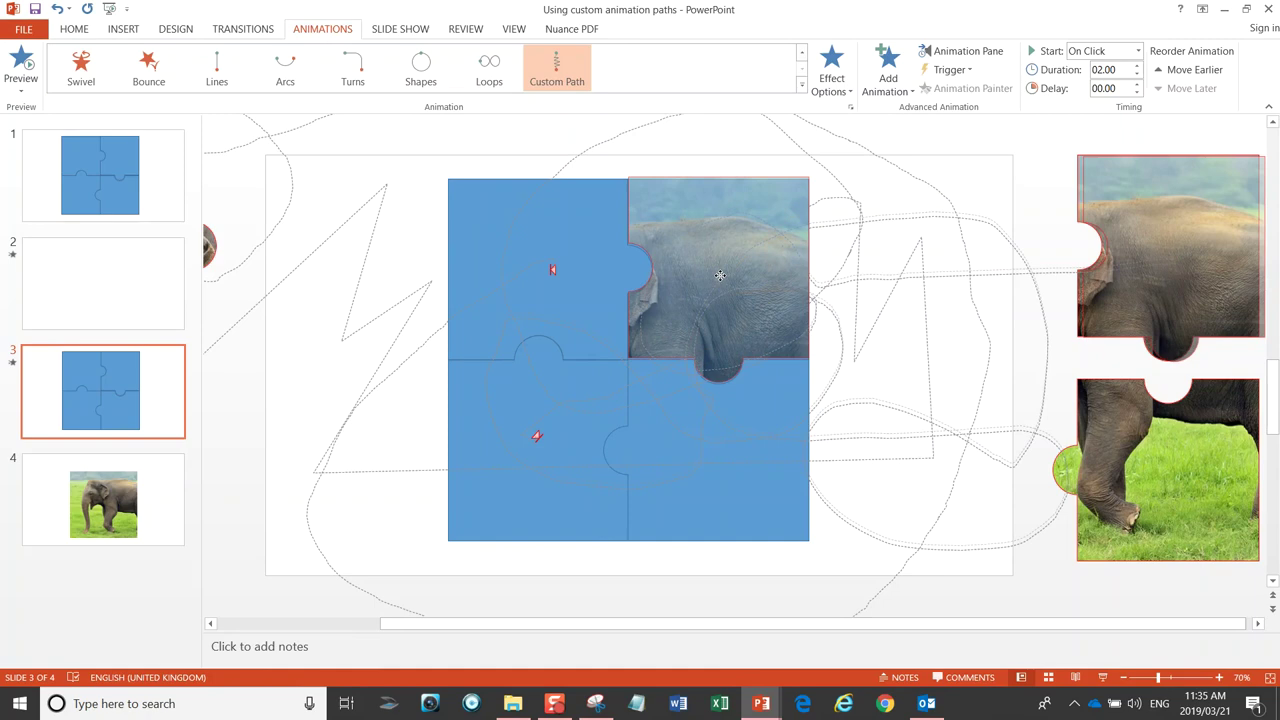
click(715, 277)
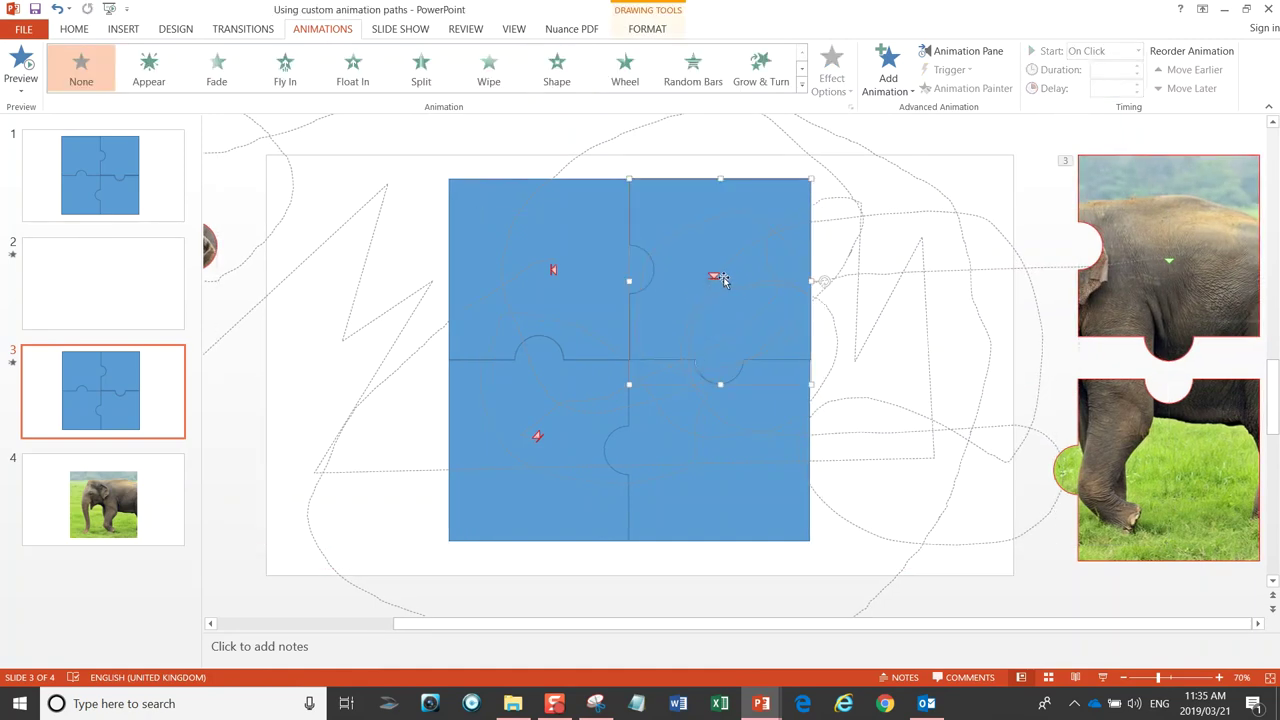
click(713, 277)
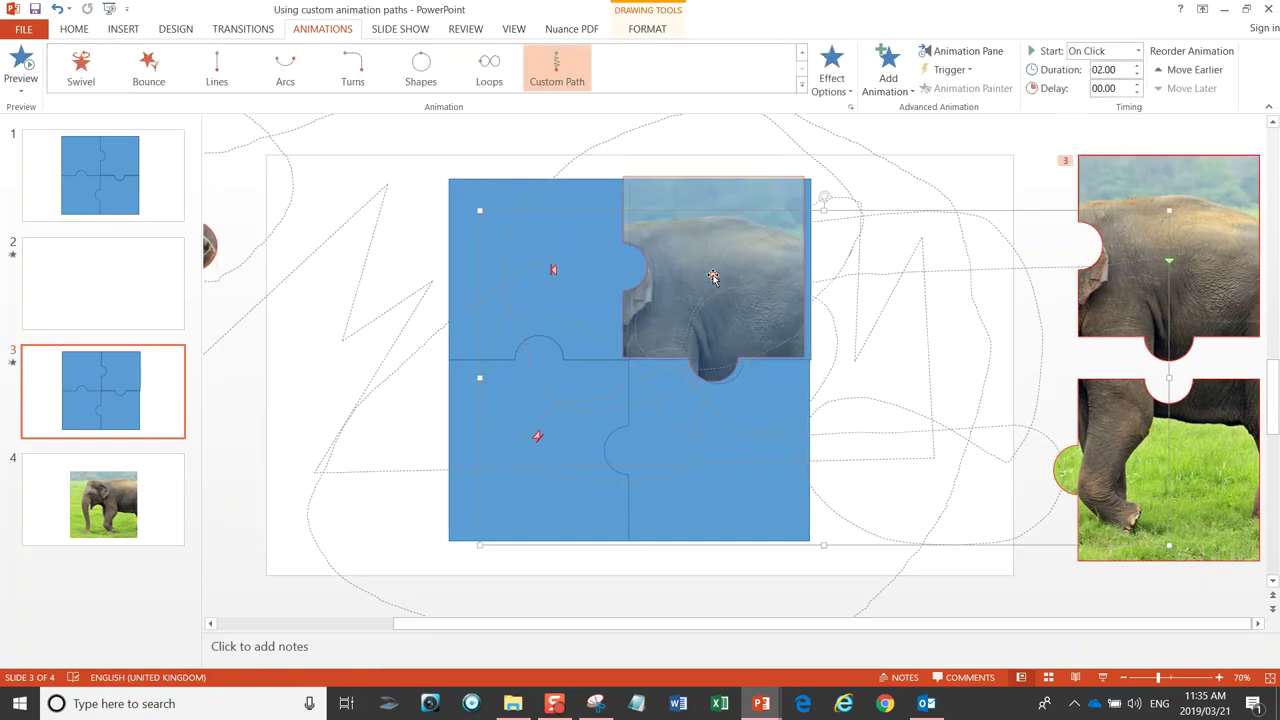
click(717, 278)
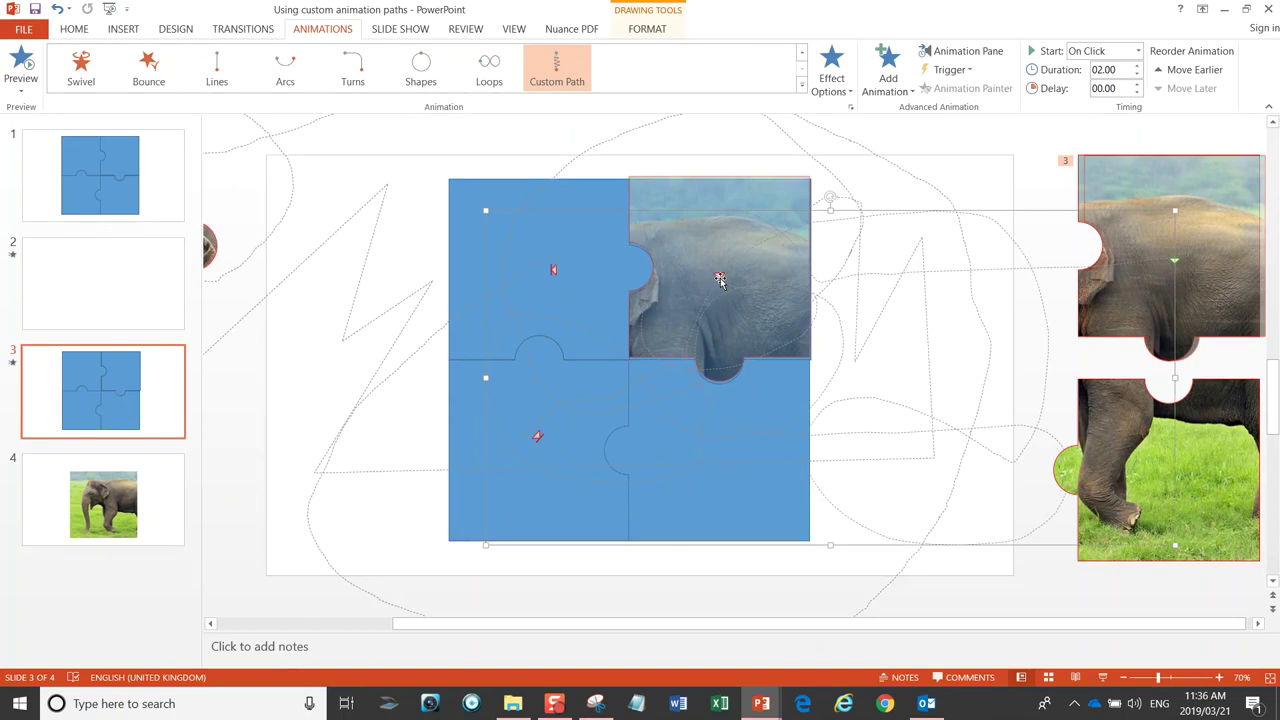
click(935, 359)
click(1182, 480)
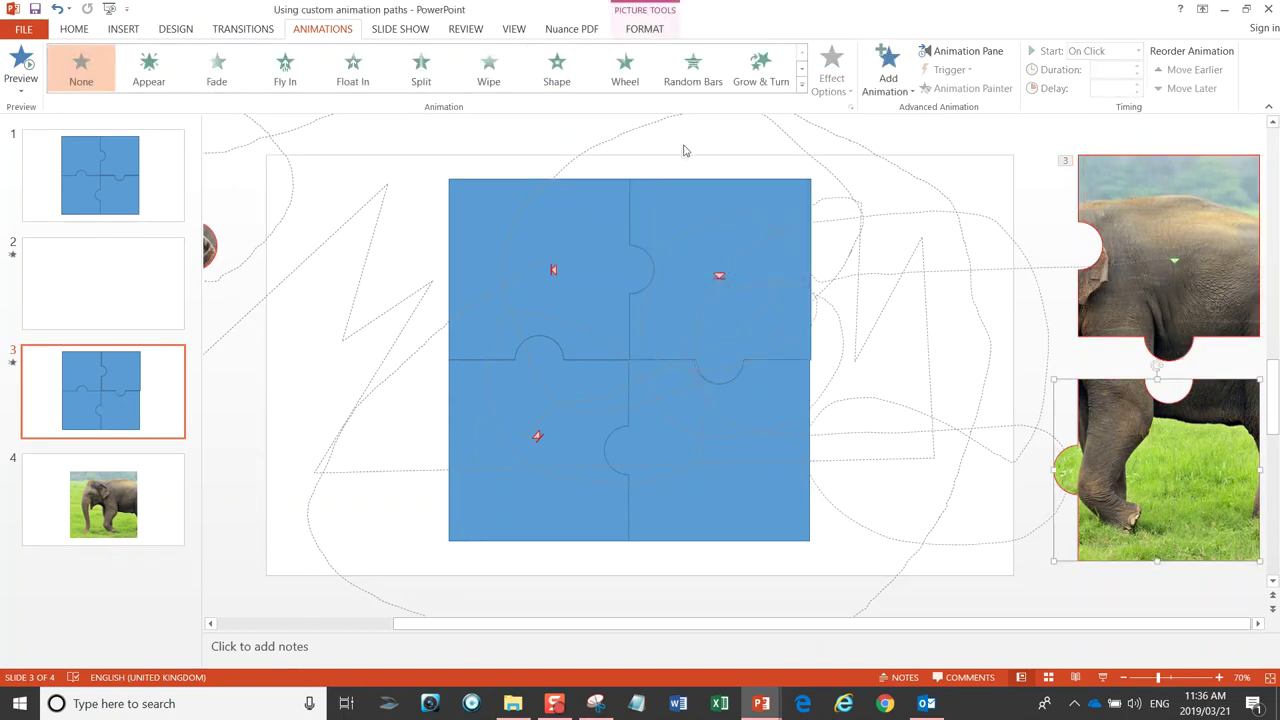
Step: Draw a custom path from the lower-right piece through three corner points into the bottom-right slot
click(802, 88)
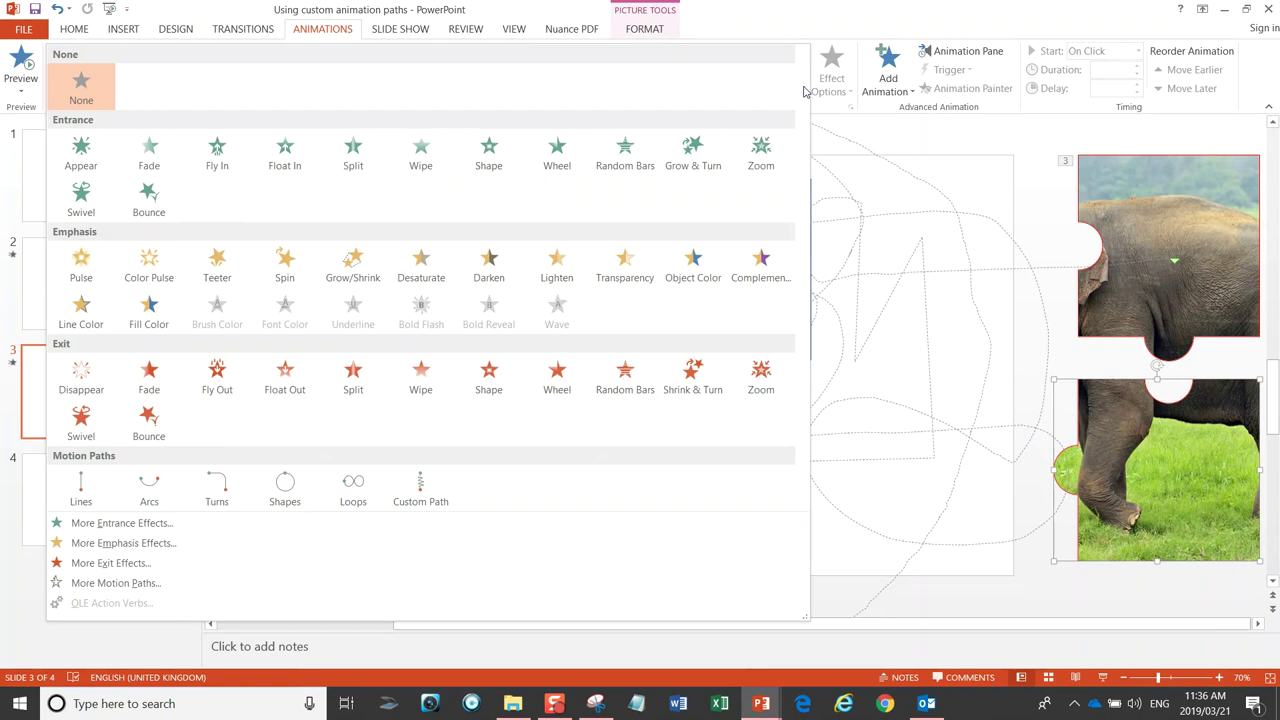
click(420, 488)
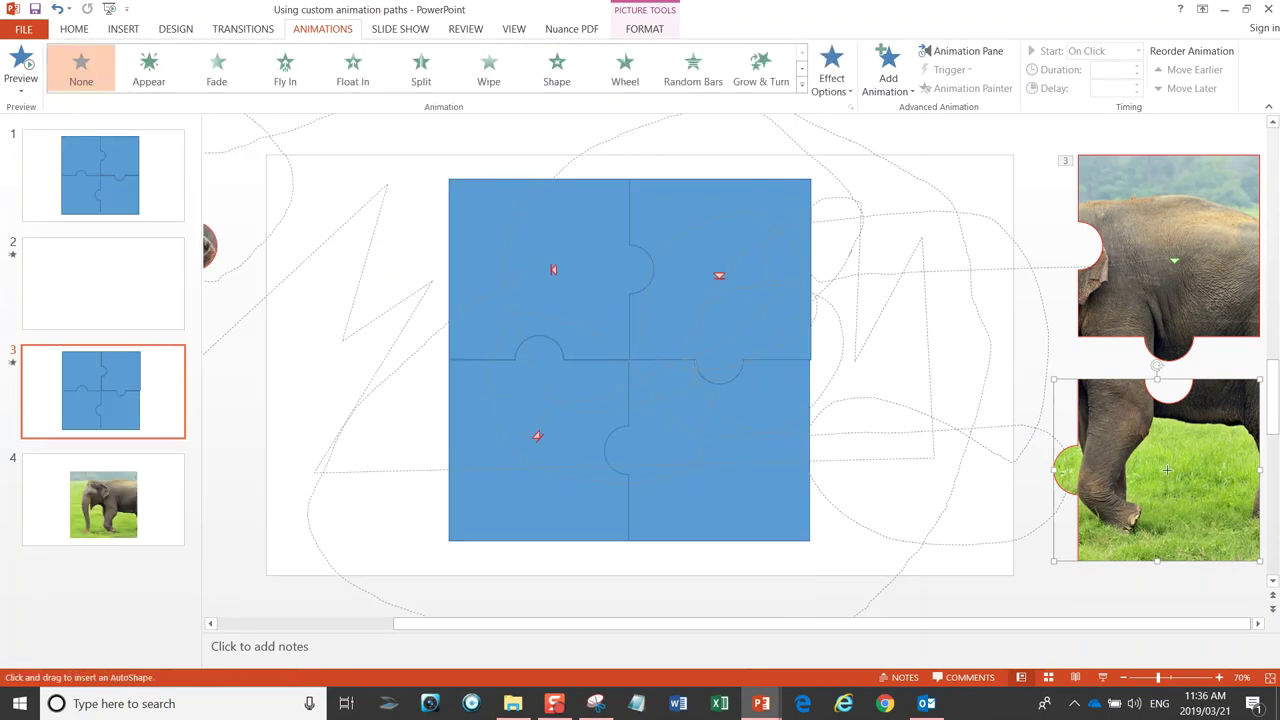
click(1166, 469)
click(935, 190)
click(409, 177)
click(316, 318)
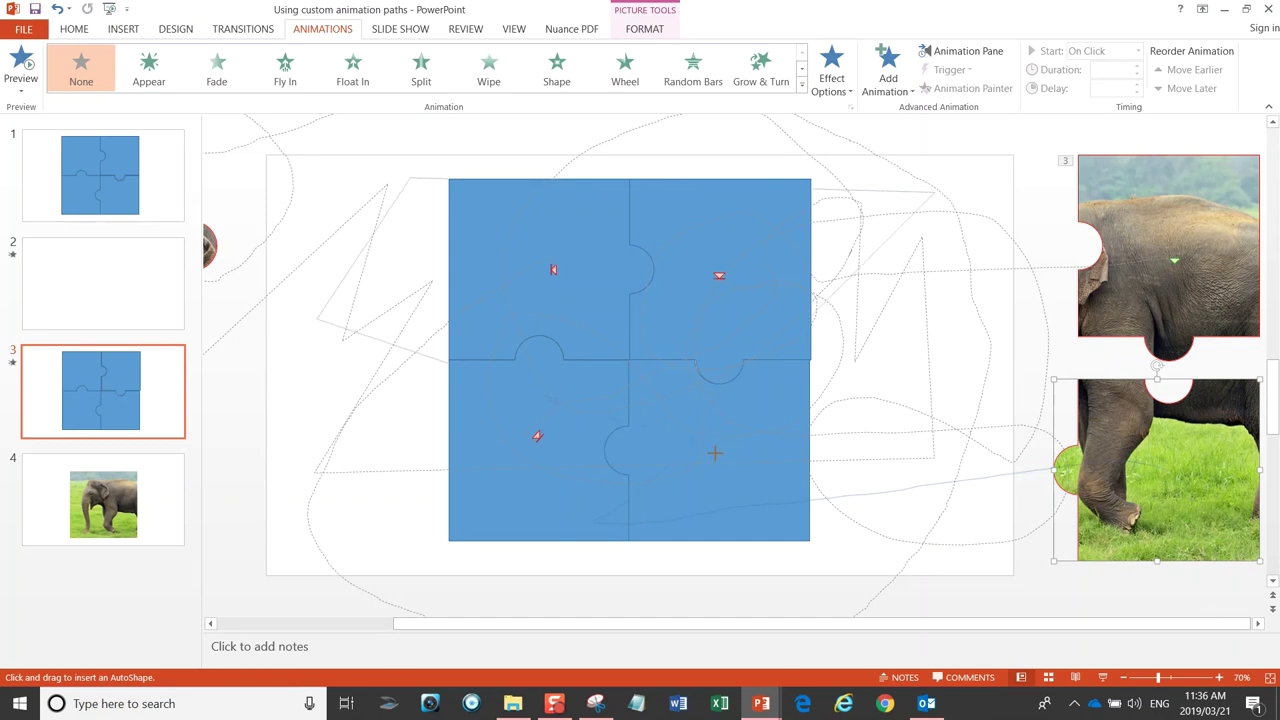
double_click(715, 453)
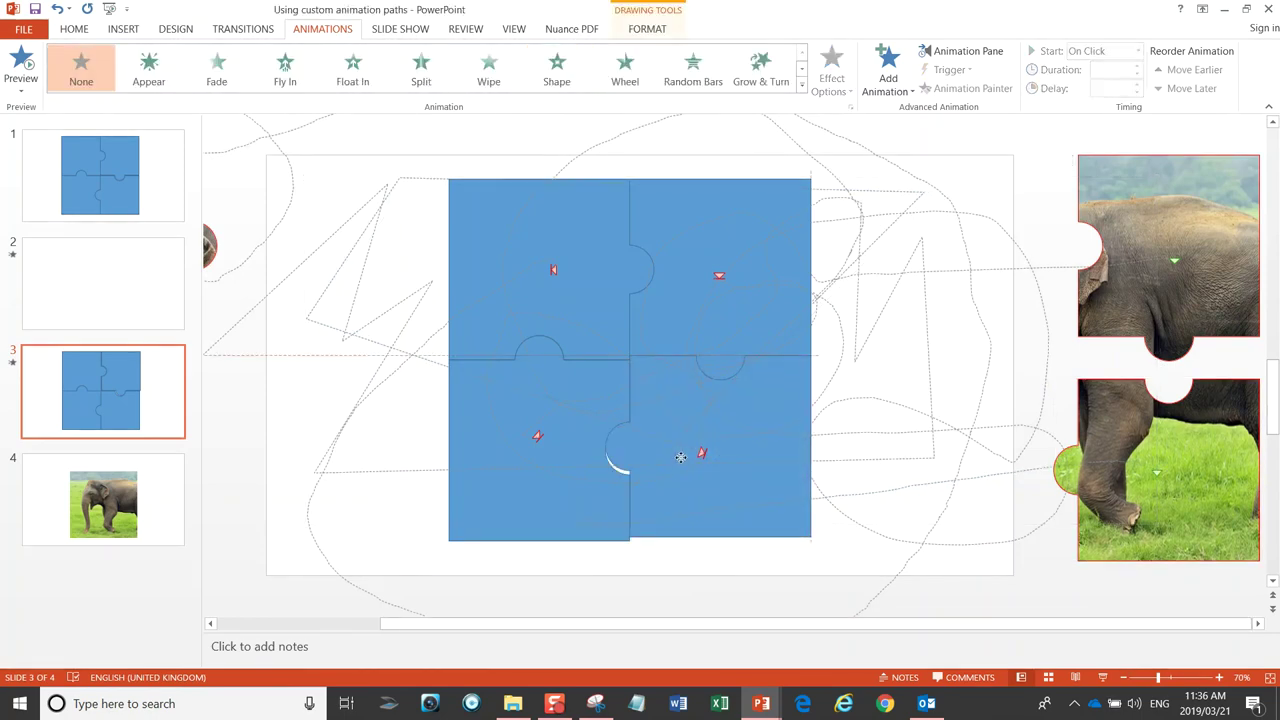
Step: Undo and restore the lower piece's path, then select it to check its end
click(56, 8)
key(ctrl+y)
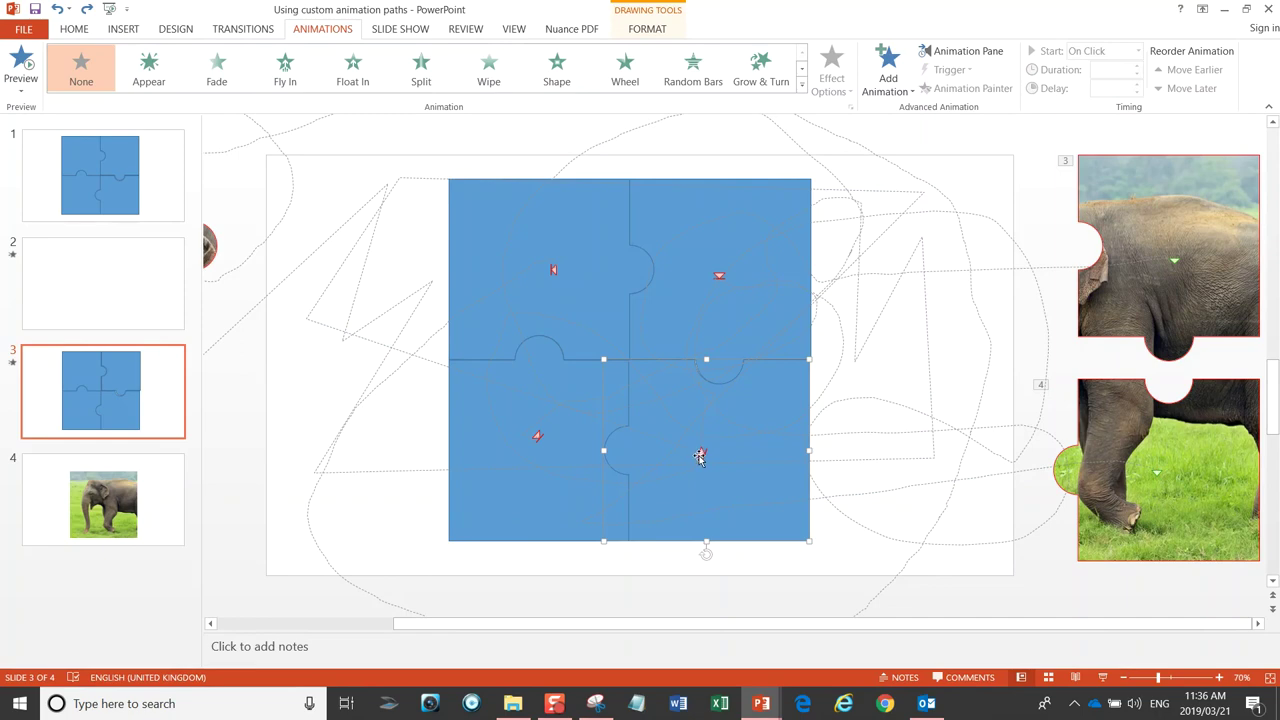
click(701, 456)
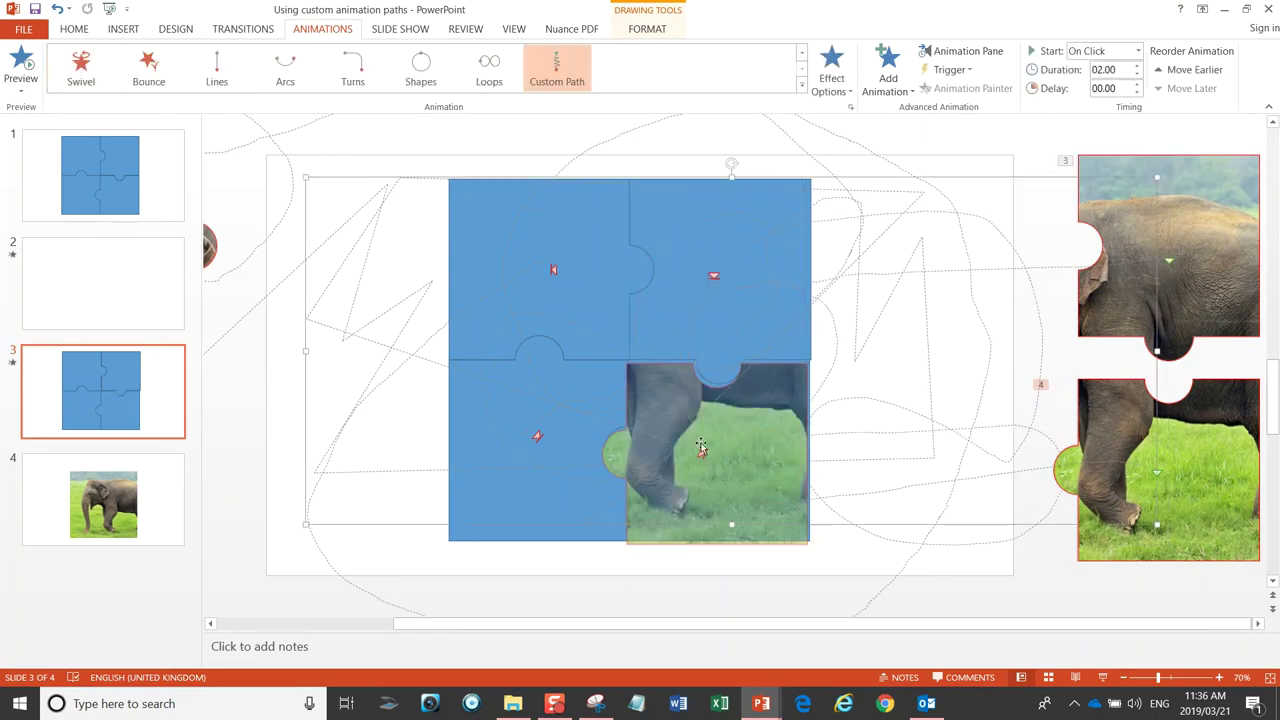
click(676, 404)
click(700, 454)
click(865, 462)
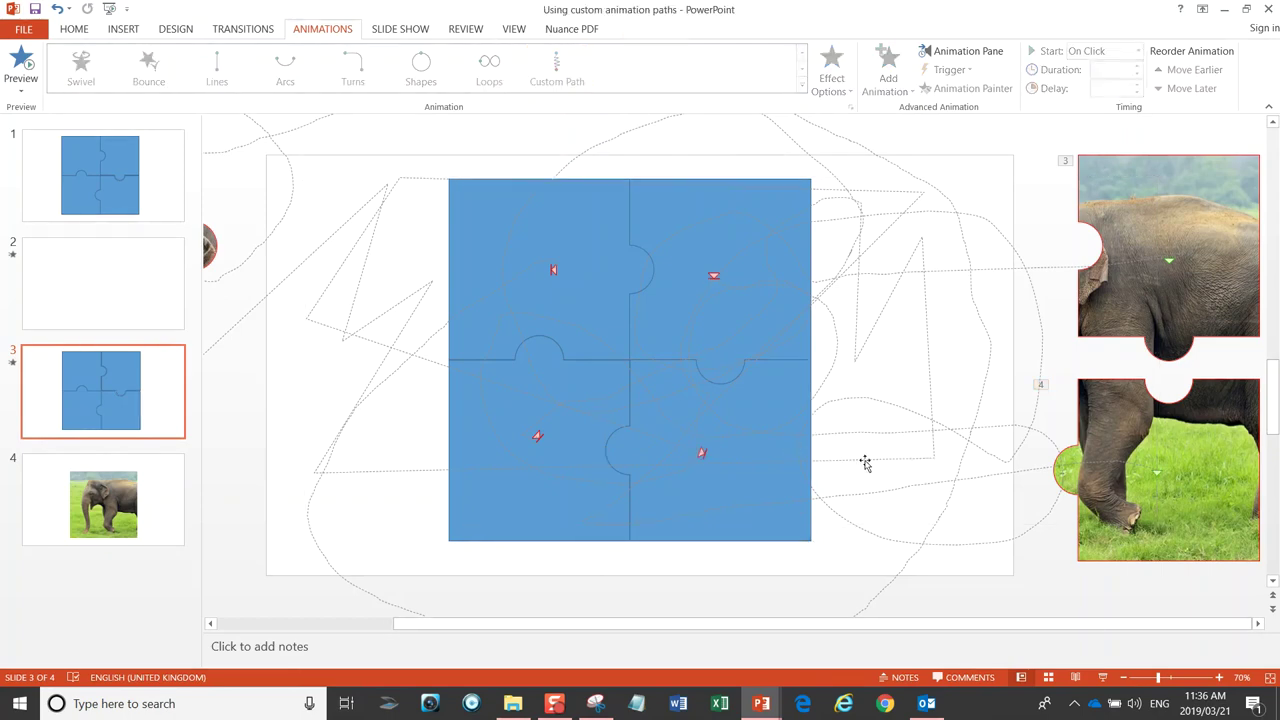
click(701, 456)
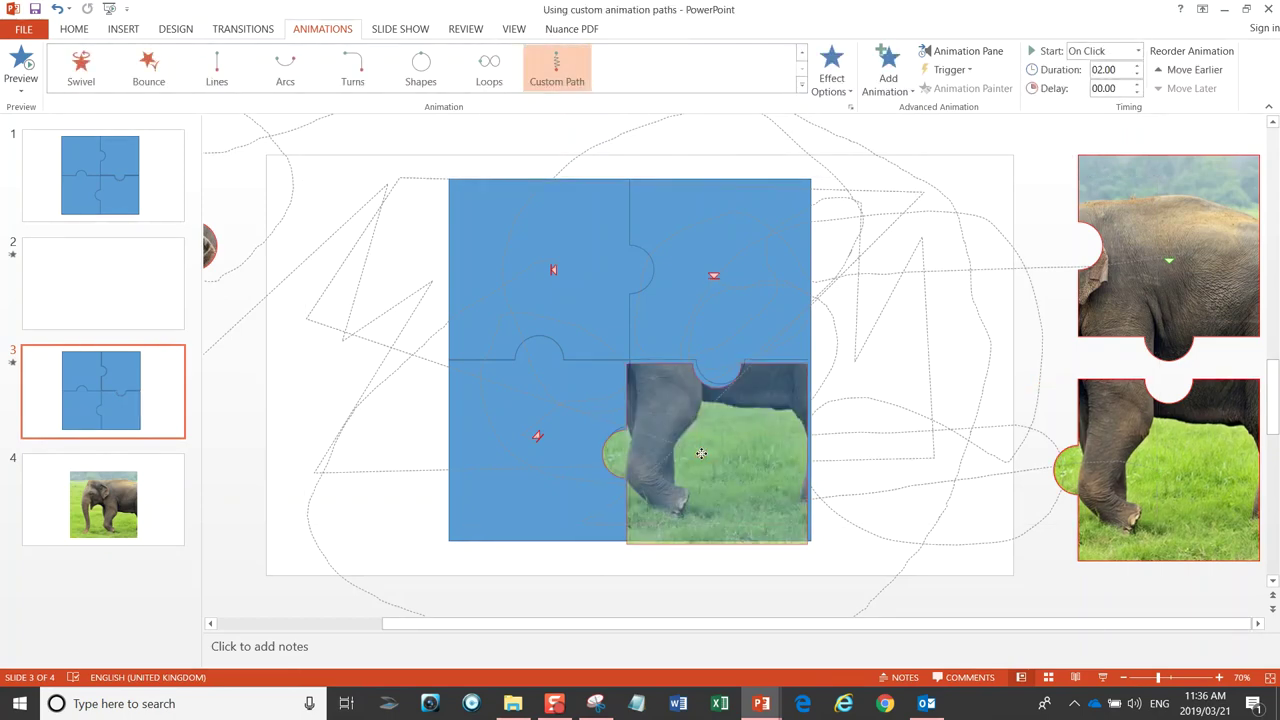
click(704, 450)
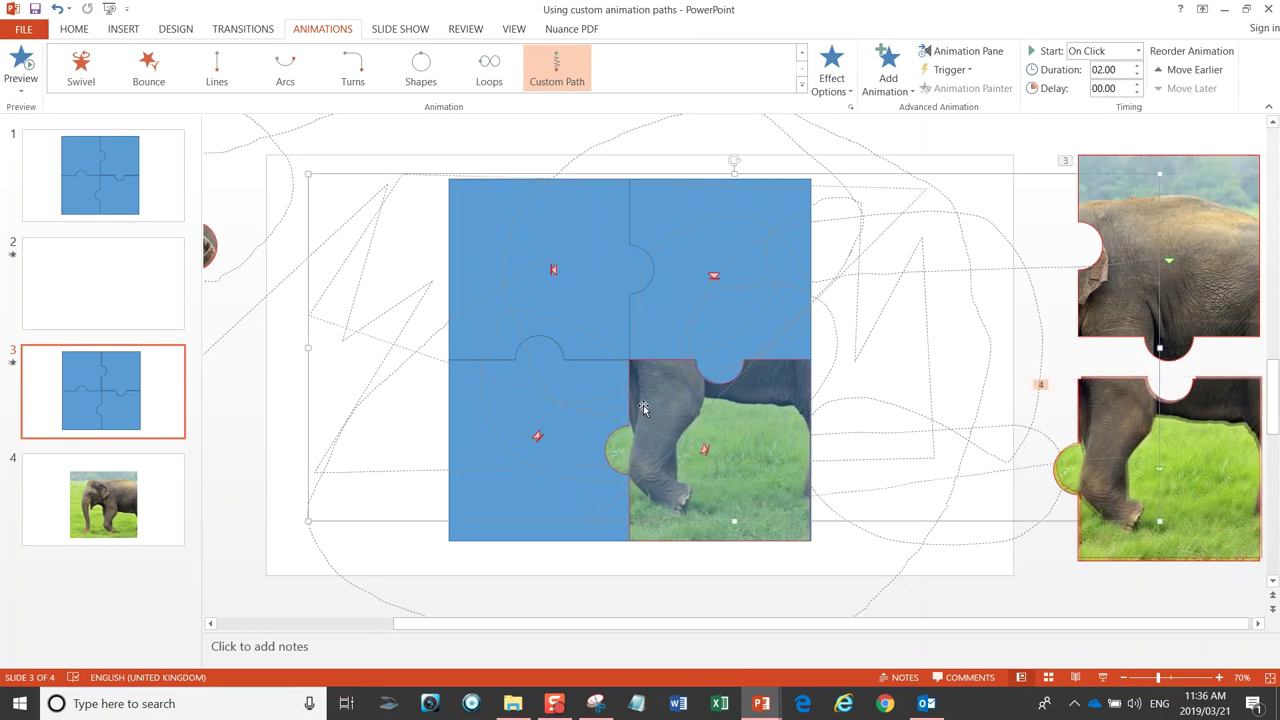
click(898, 267)
Step: Delete the four blue template pieces and start the slide show from this slide
drag(430, 170, 860, 603)
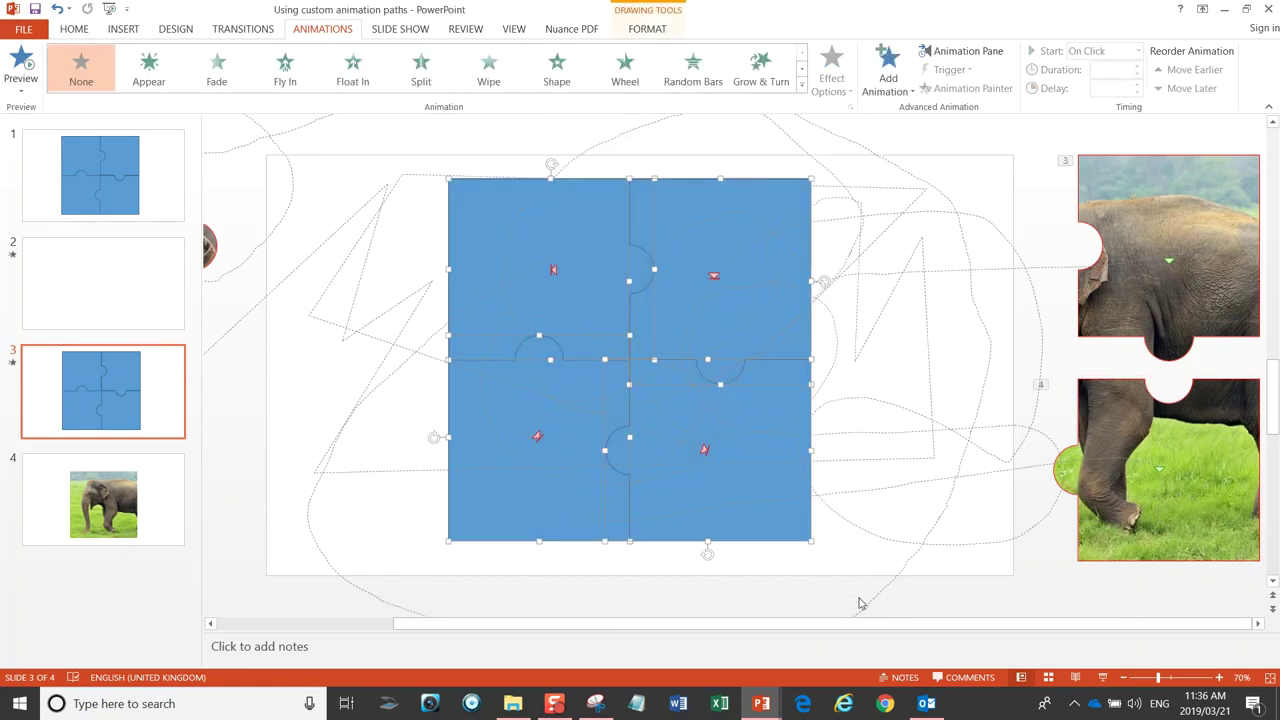
key(Delete)
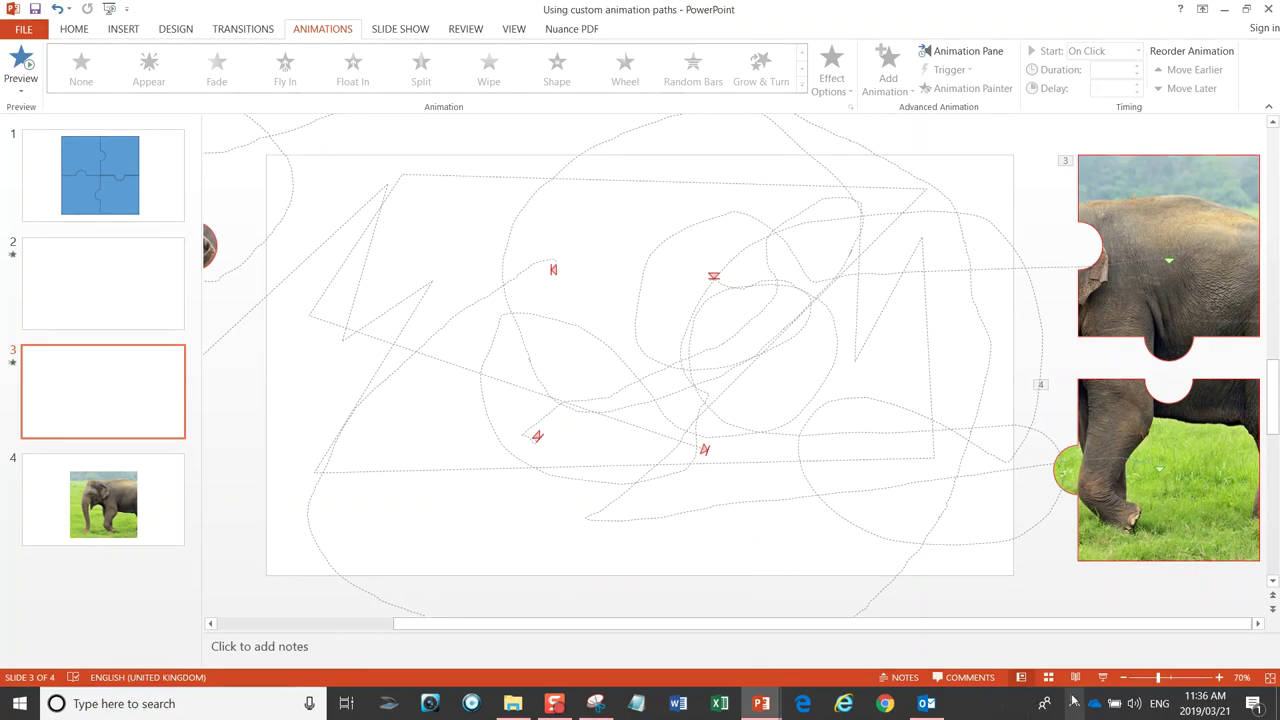
click(1103, 677)
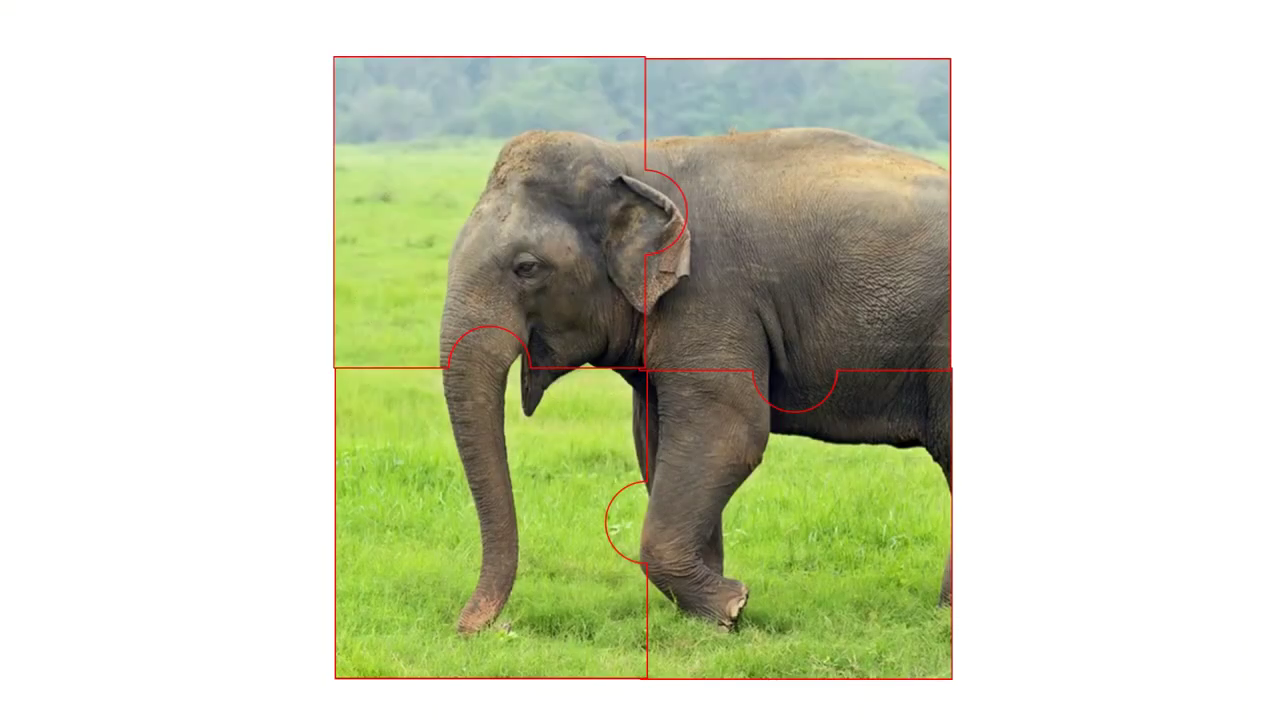
Step: Play the elephant assembly animations in the slide show, then exit back to slide 3
key(Right)
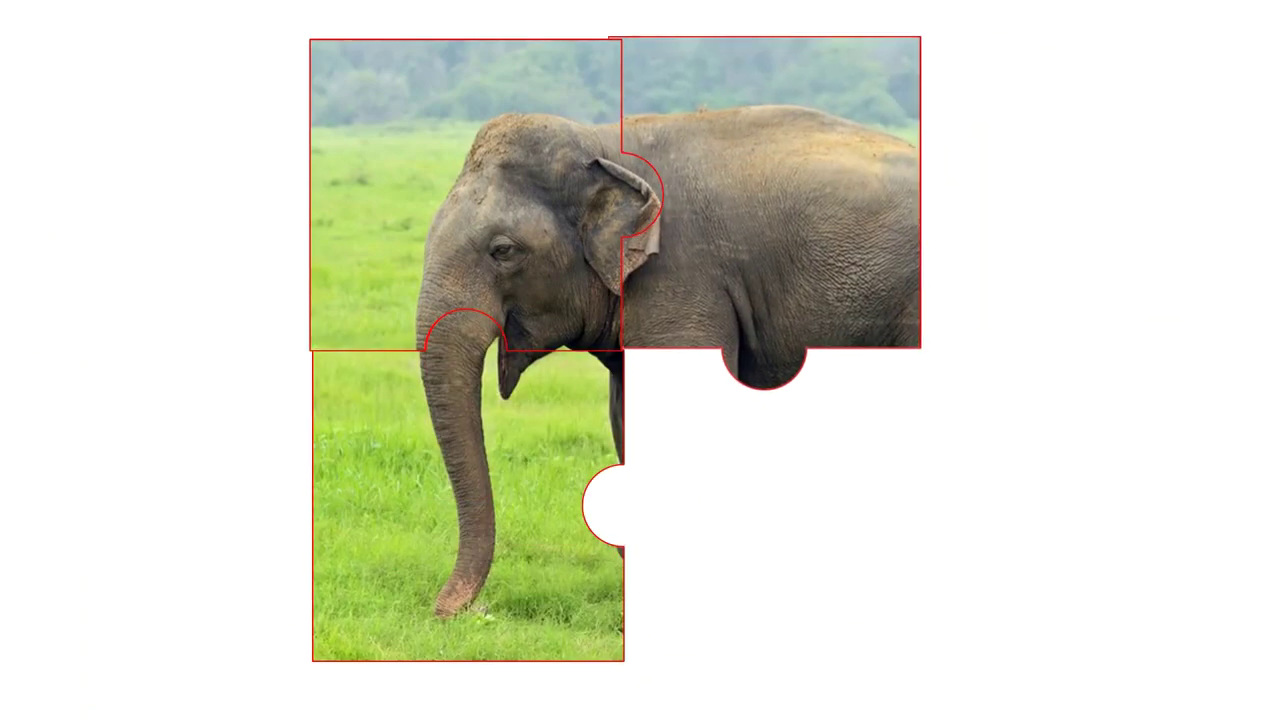
key(Escape)
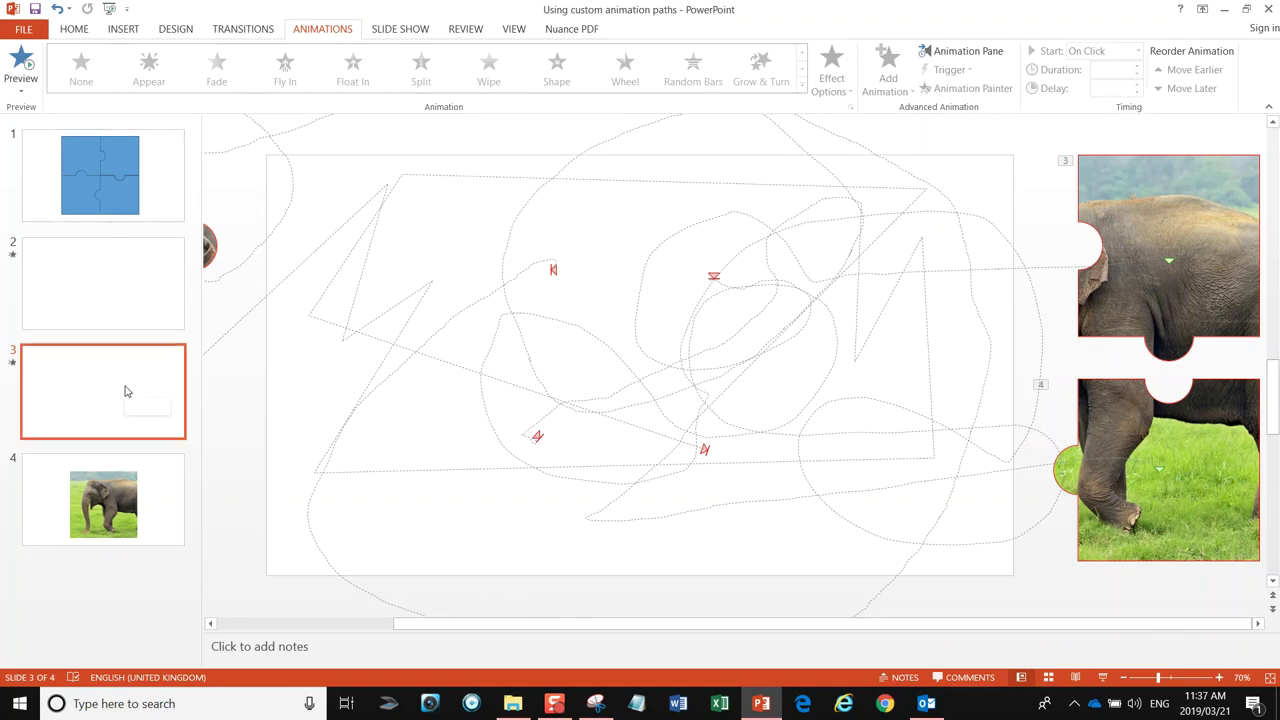
Step: Set the top-left and lower-left pieces' motion durations to 10 seconds
drag(1154, 680, 1147, 680)
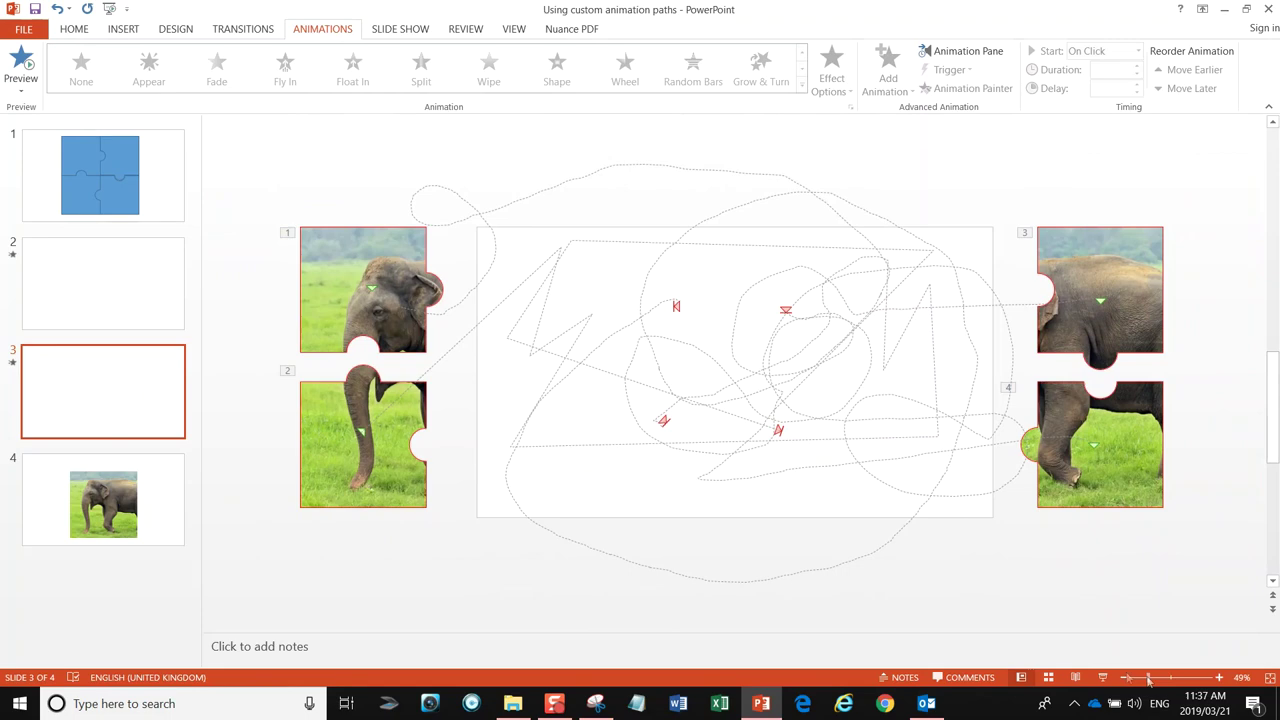
click(383, 295)
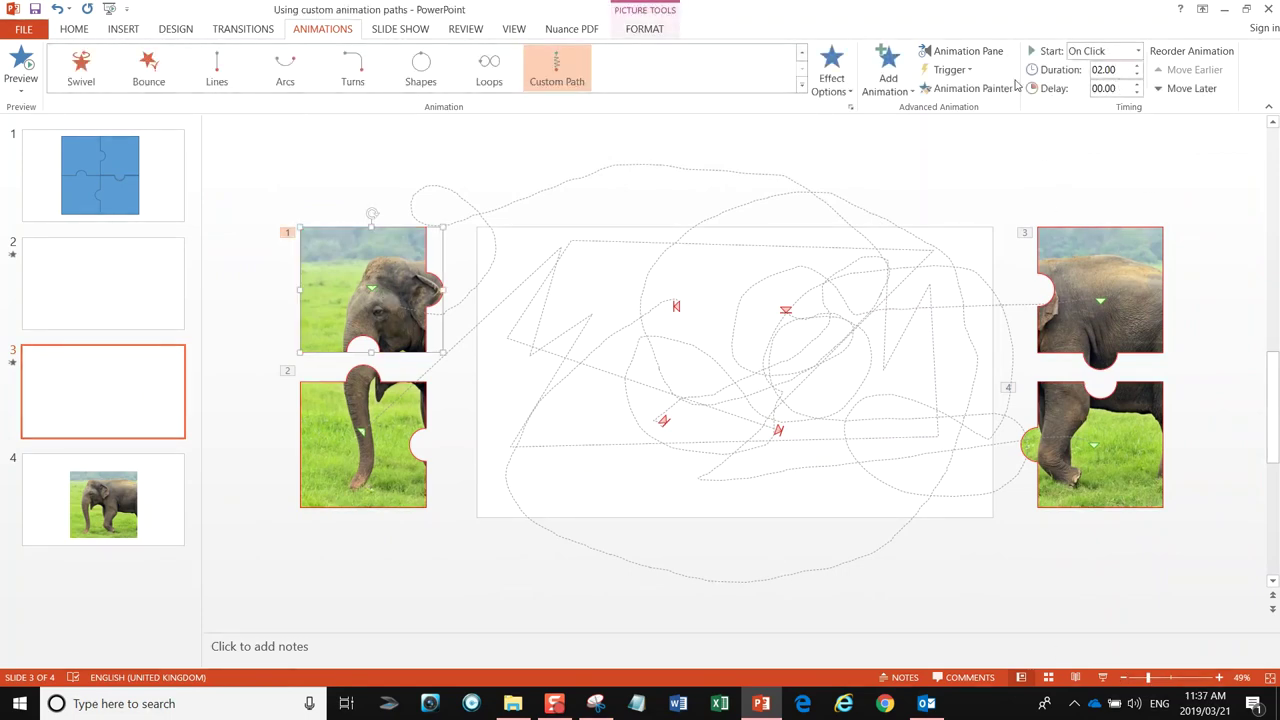
click(966, 51)
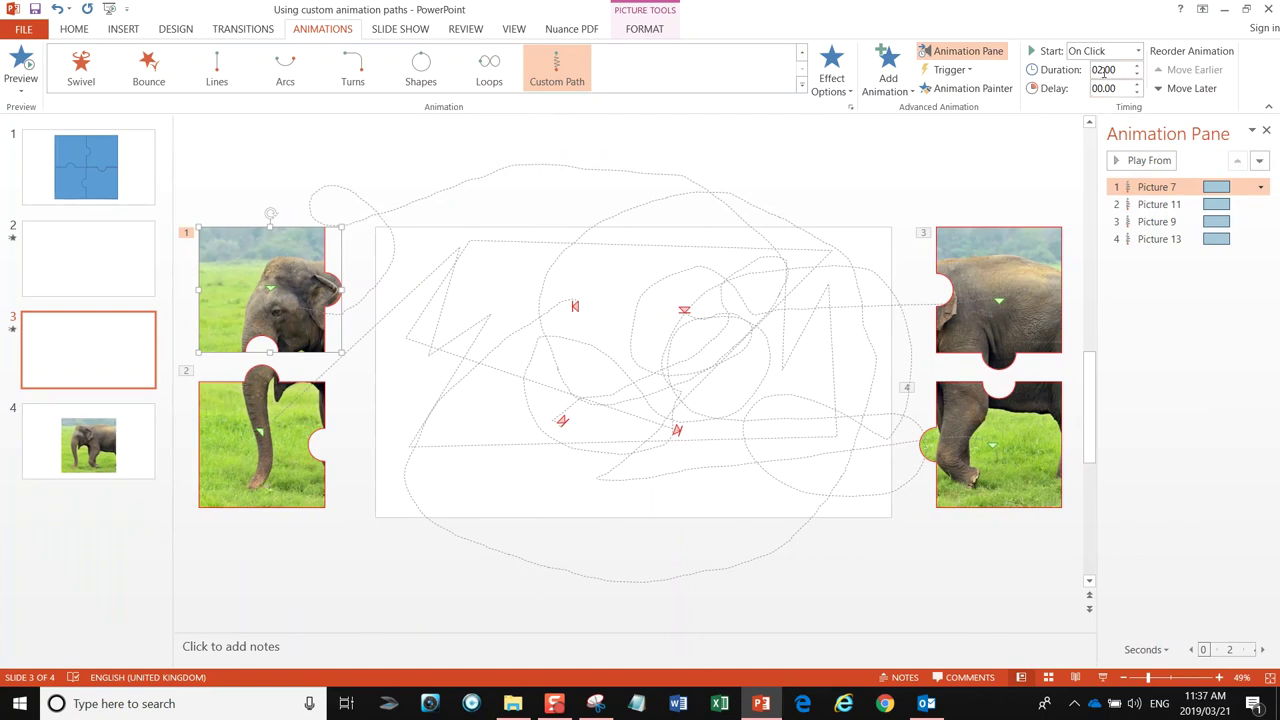
double_click(1119, 70)
click(310, 420)
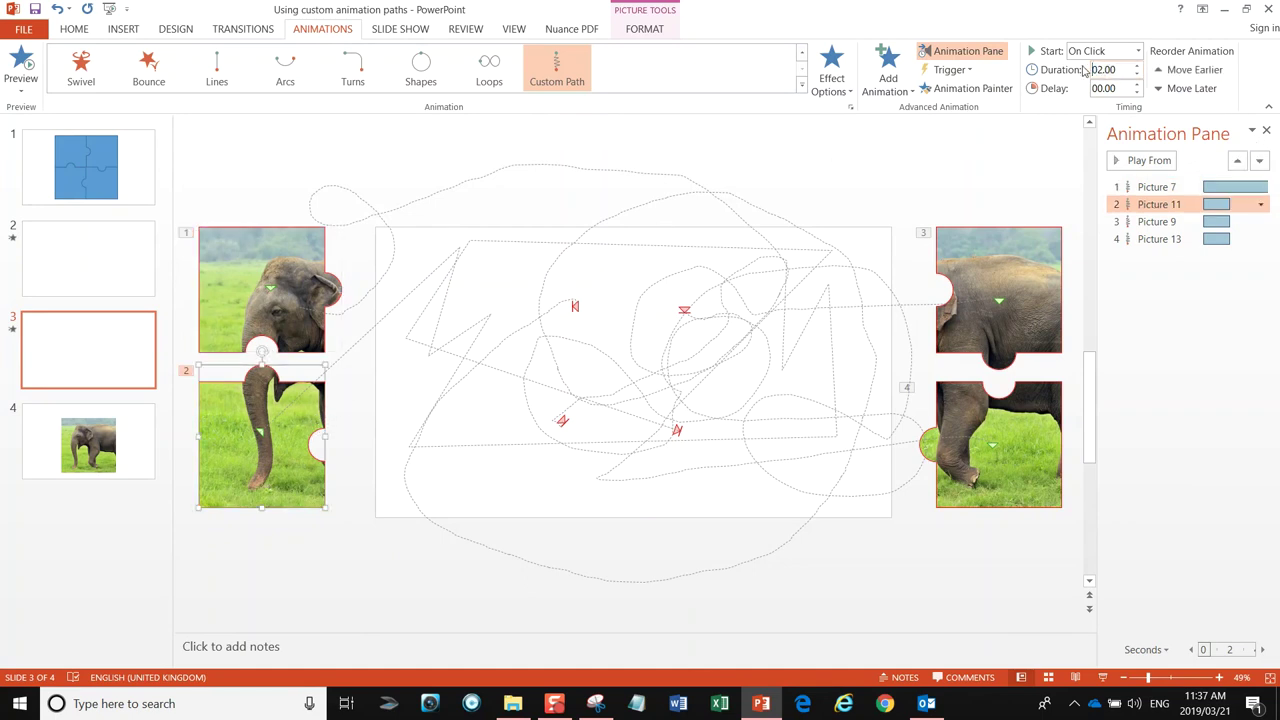
drag(1086, 69, 1138, 64)
text(10)
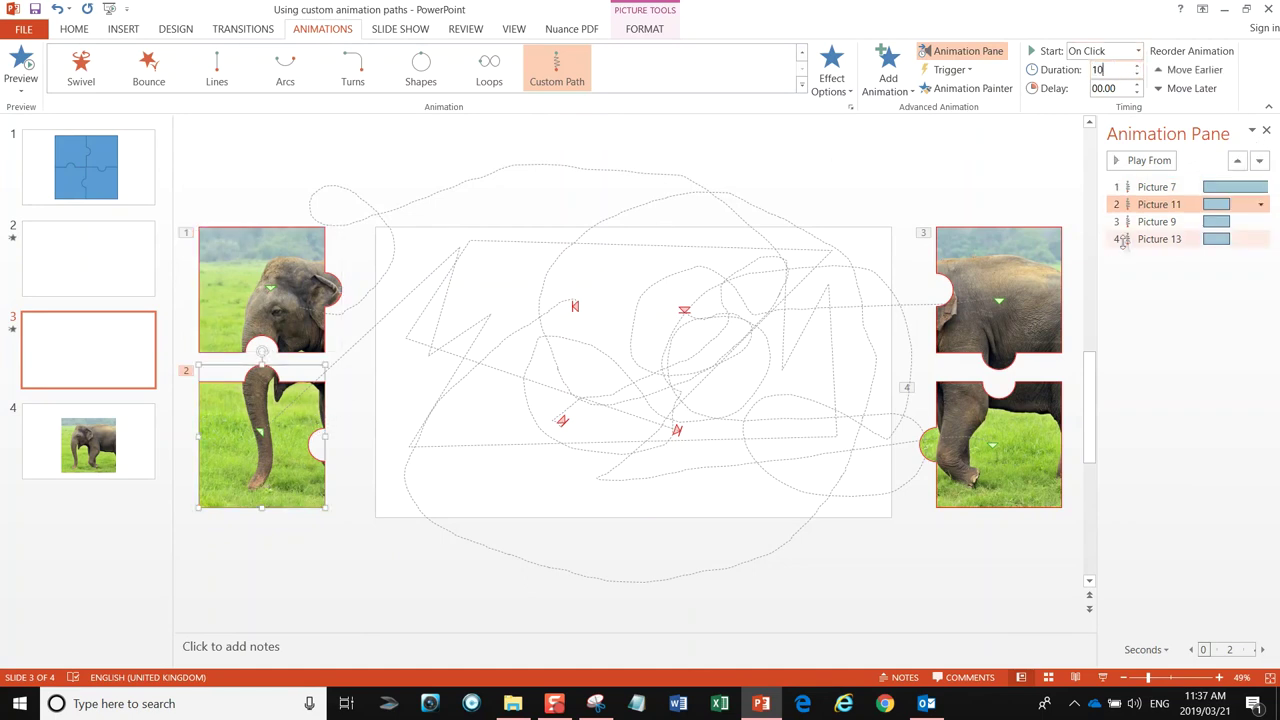
Step: Enter 10-second durations for the upper-right and lower-right pieces' motion paths
click(1040, 272)
drag(1078, 73, 1122, 80)
text(1)
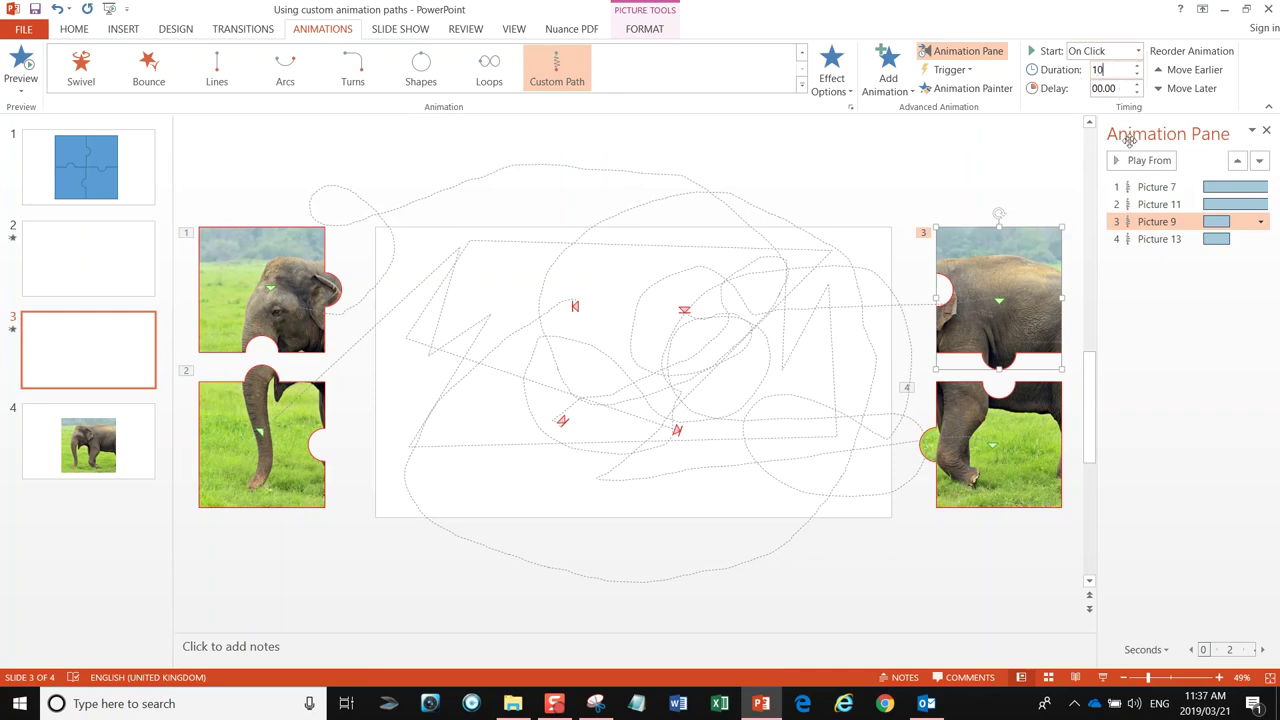
click(997, 428)
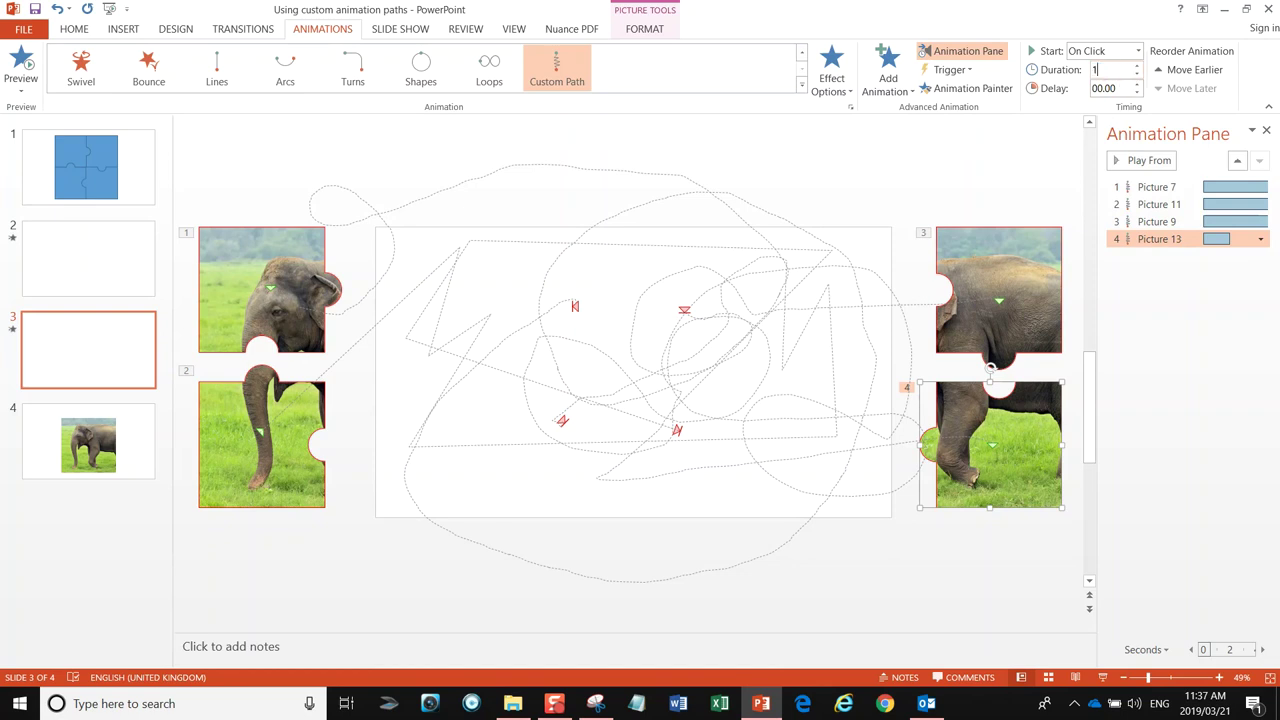
text(1)
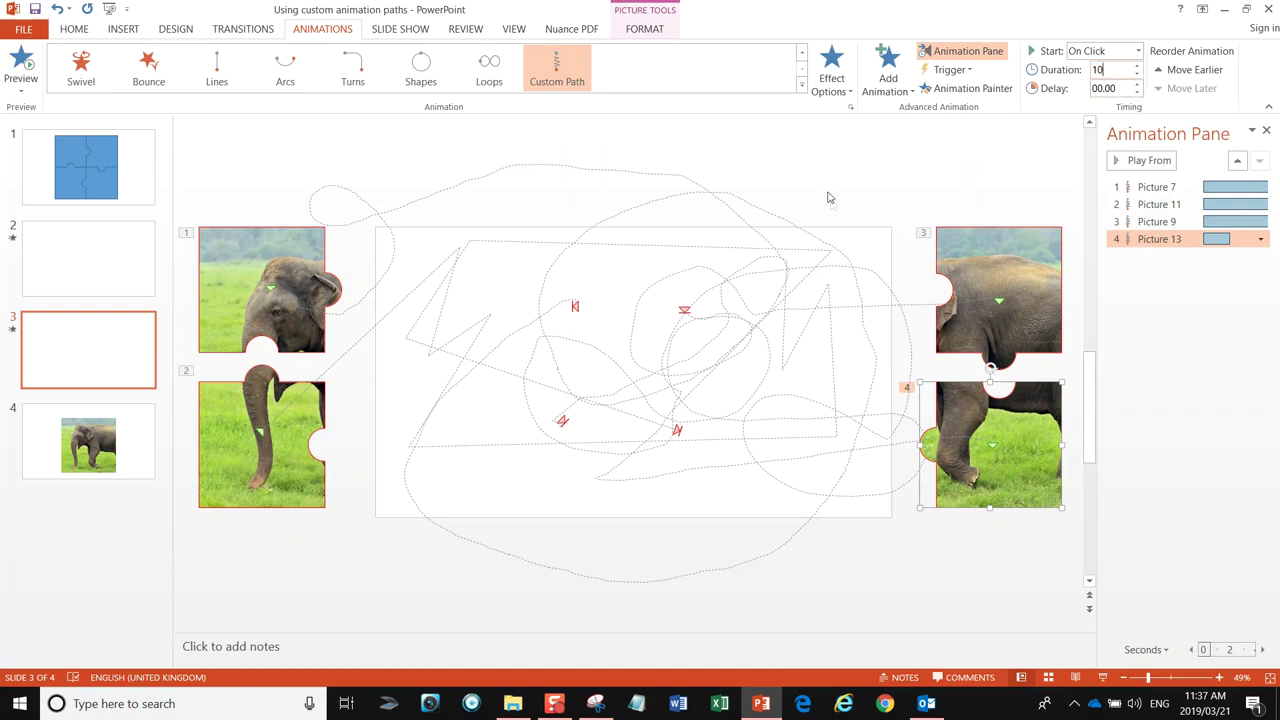